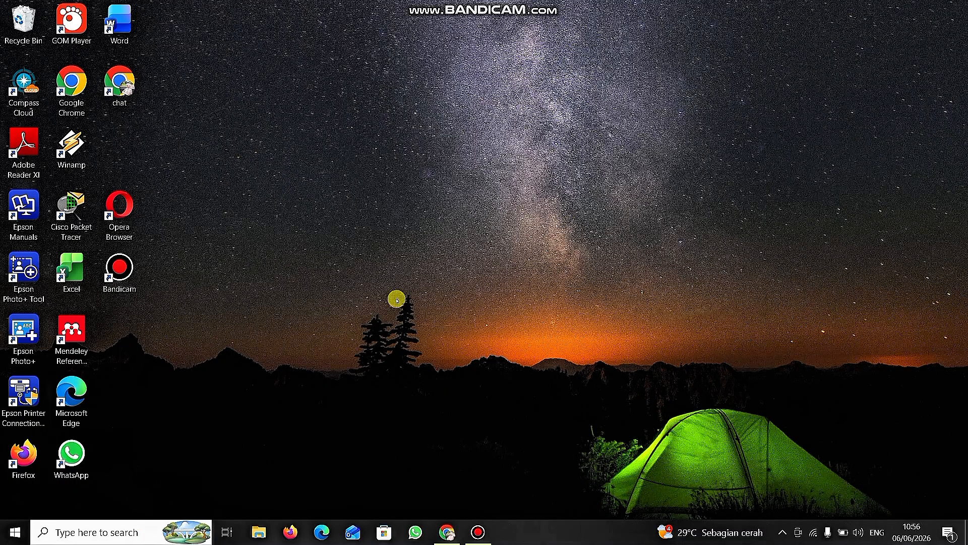
Find and open the XAMPP Control Panel from the Windows search, then close the search results.
left_click(96, 533)
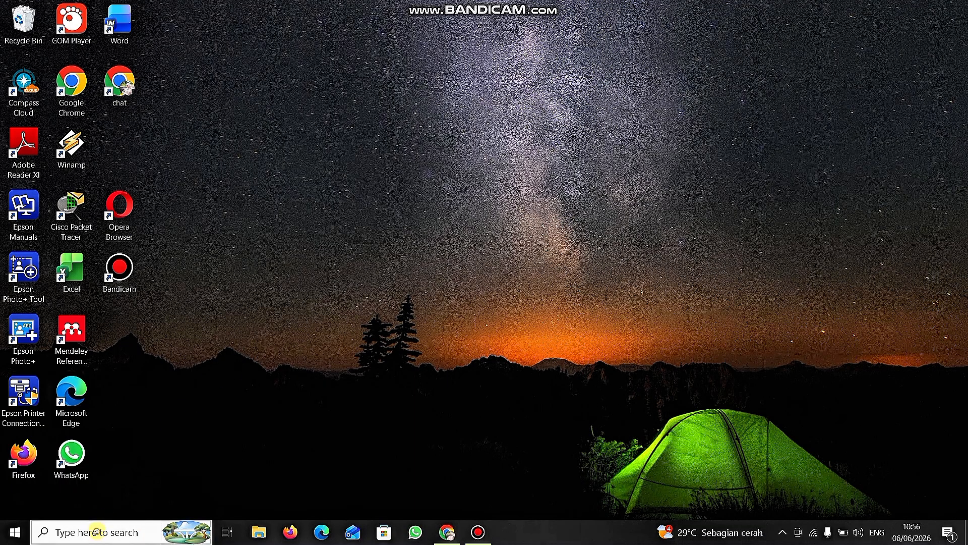
type("xam")
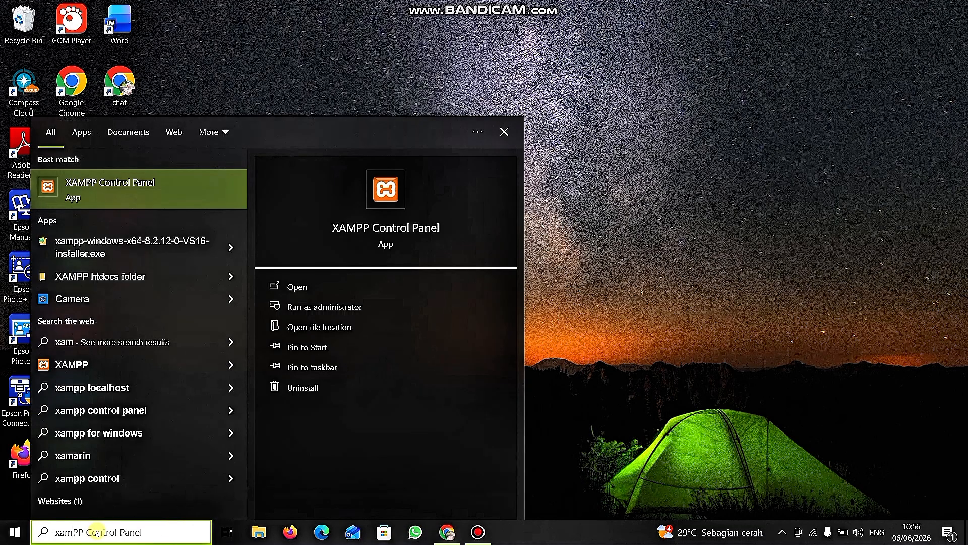
left_click(133, 197)
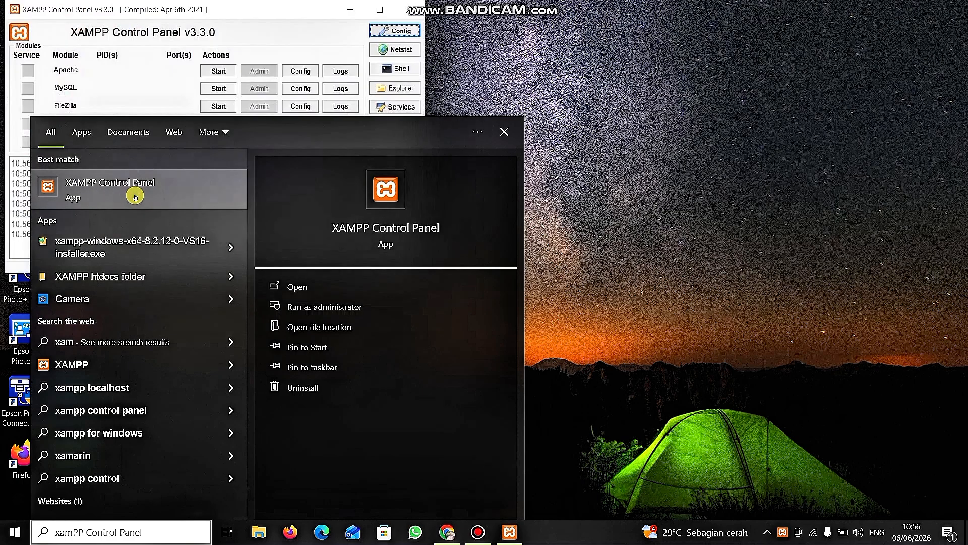
left_click(505, 130)
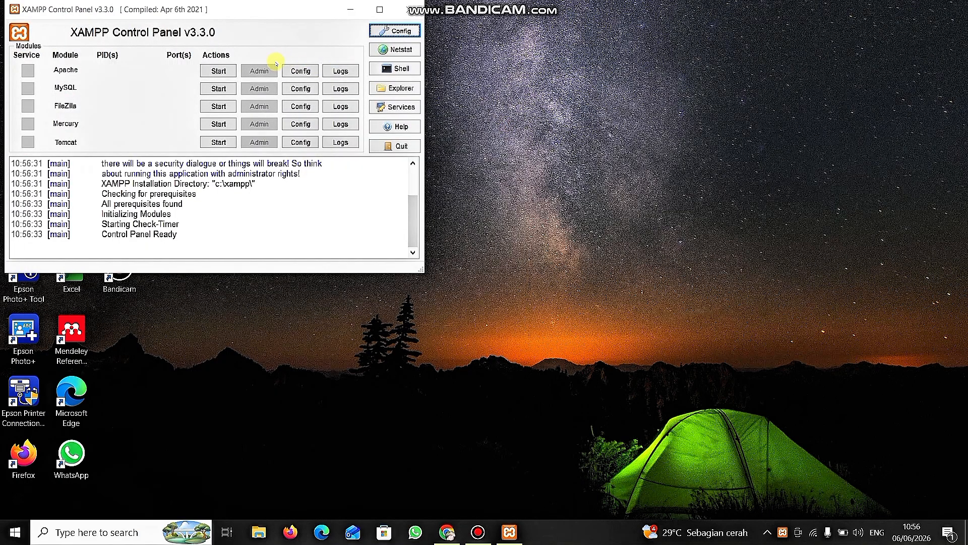
Start the Apache and MySQL modules and minimize the XAMPP Control Panel.
left_click(222, 71)
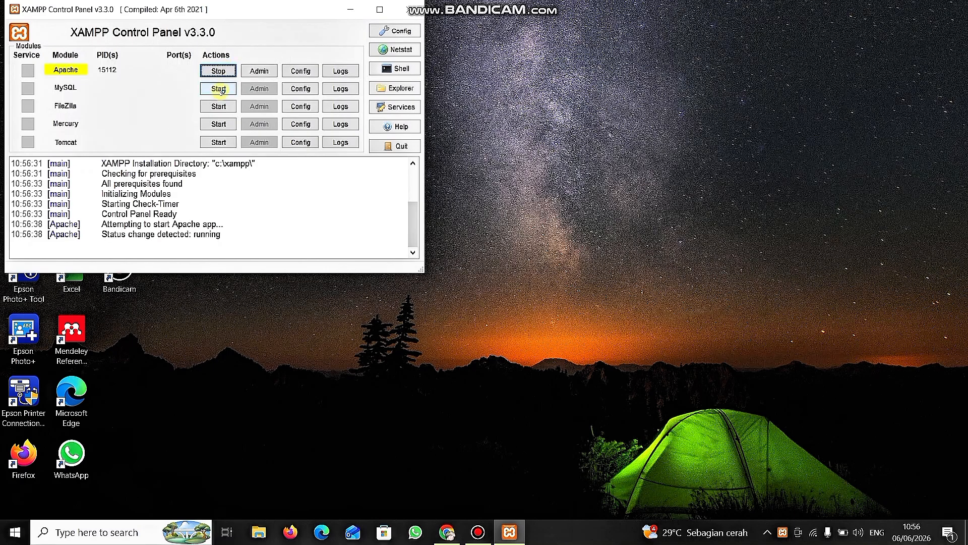
left_click(220, 89)
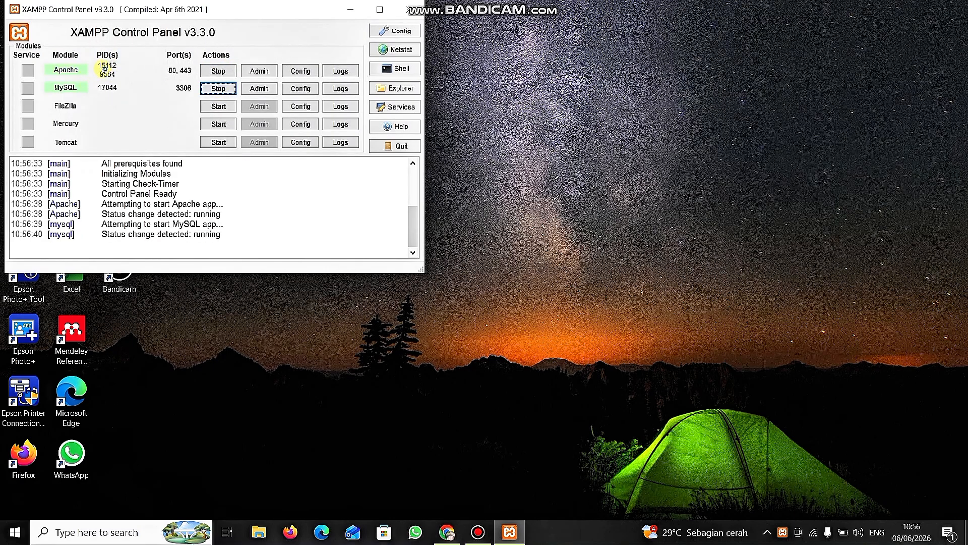
left_click(353, 10)
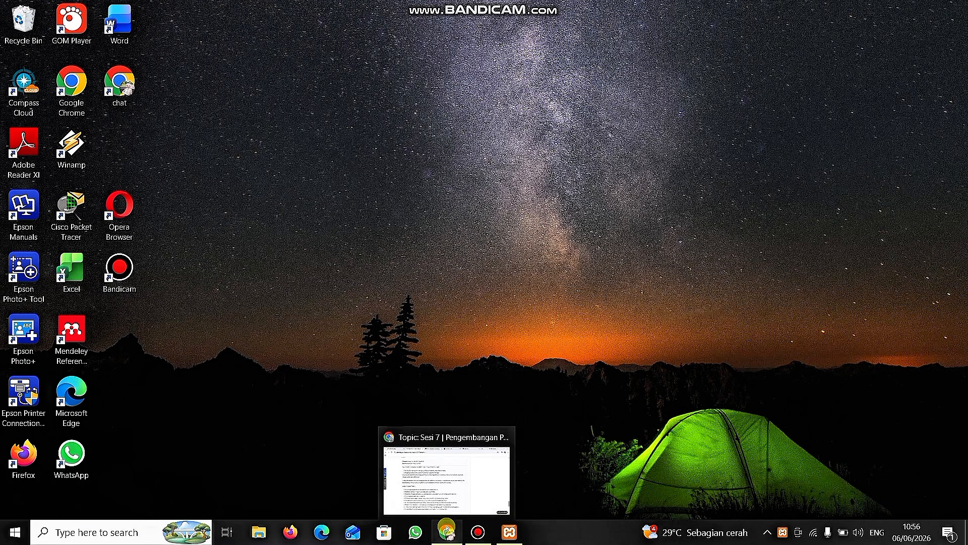
Switch to Chrome and open localhost/perpustakaan/index.php?p=login in the new tab.
left_click(446, 528)
left_click(676, 10)
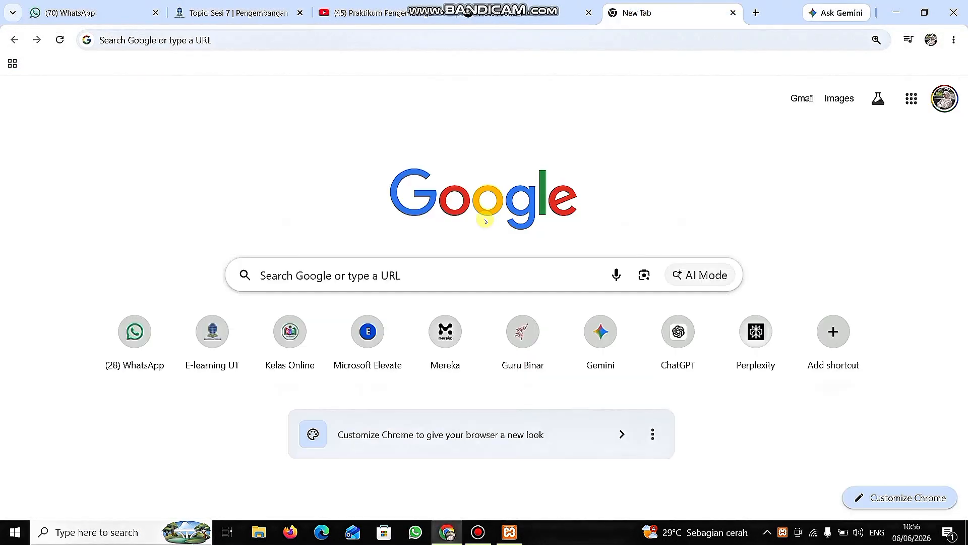
left_click(373, 276)
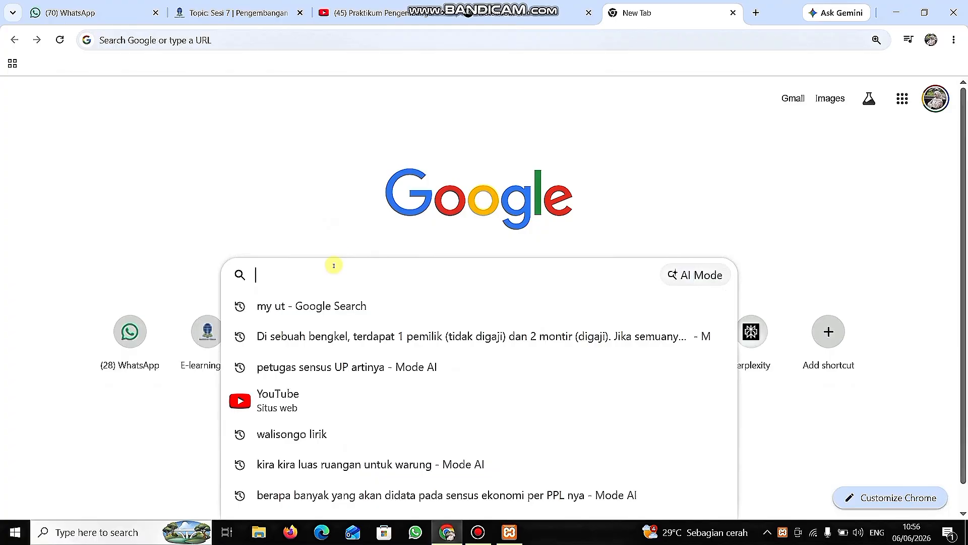
type("localhost")
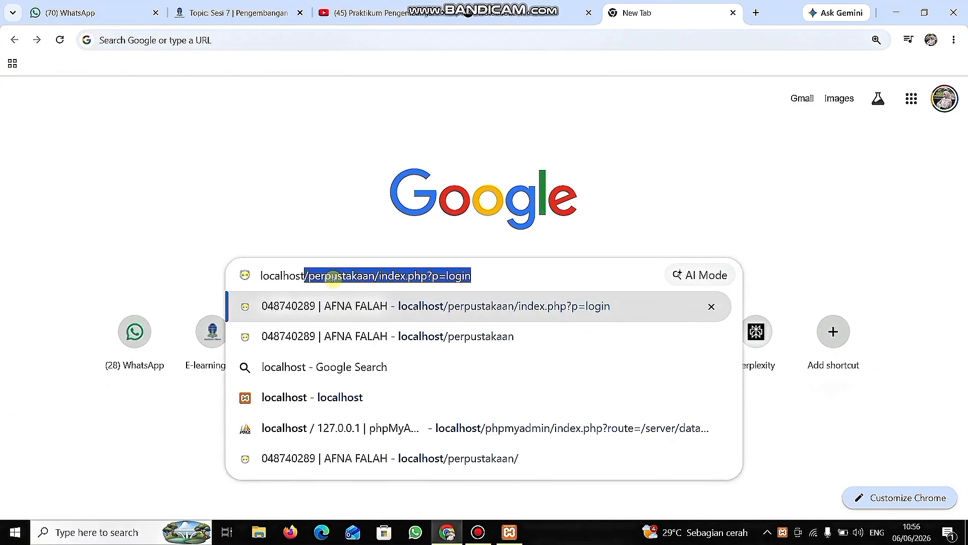
left_click(494, 276)
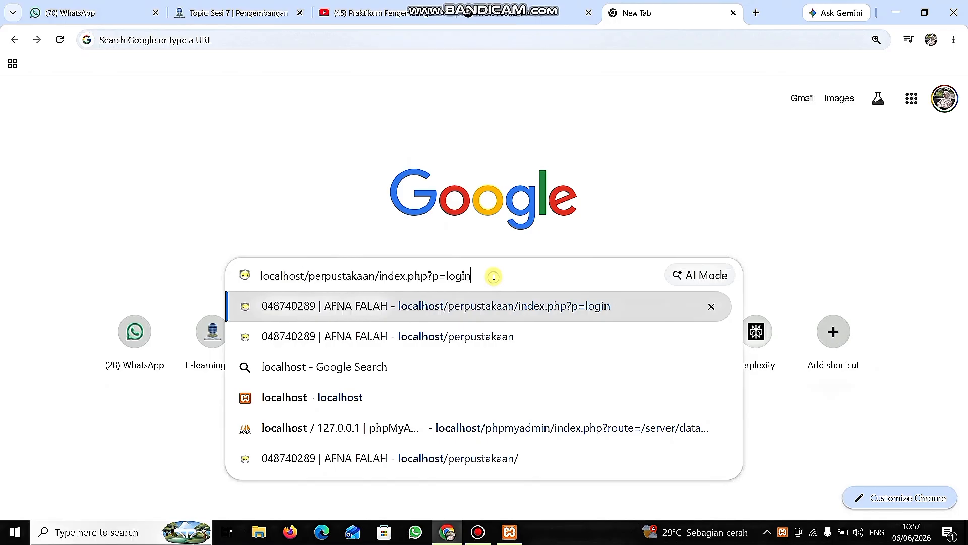
key("Return")
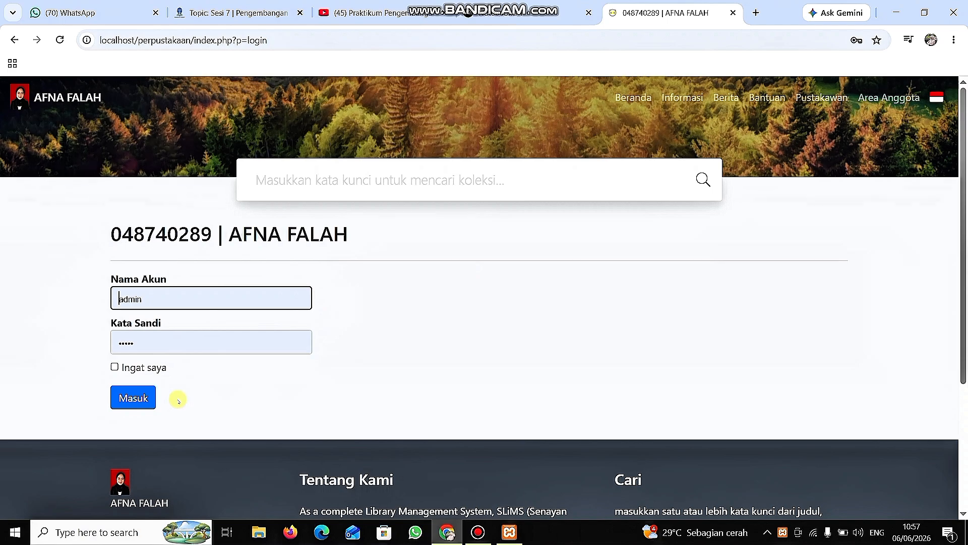
Sign in with the prefilled admin credentials, dismiss the saved-password warning and open the Keanggotaan module.
left_click(138, 398)
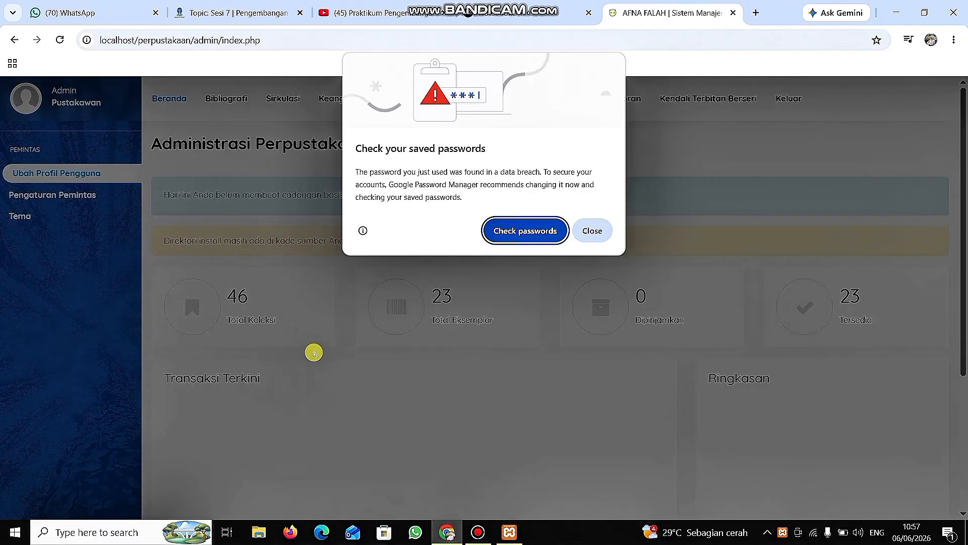
left_click(595, 229)
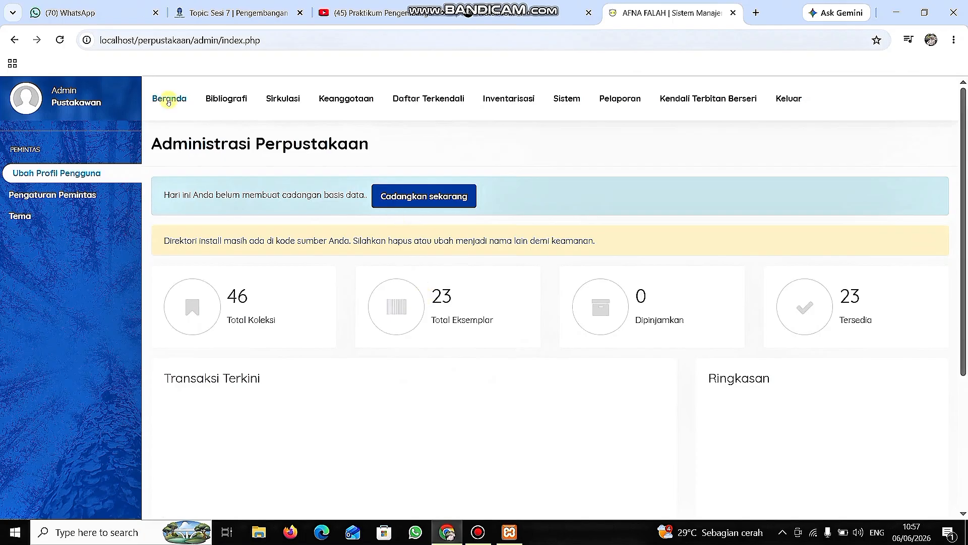
left_click(348, 98)
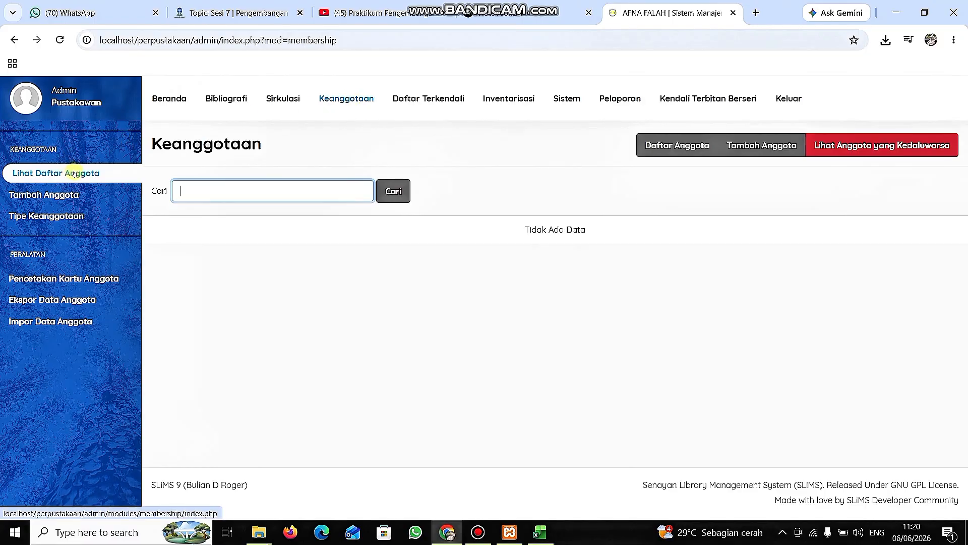
Look through the Keanggotaan pages for adding members, membership types, card printing, data export and data import.
left_click(65, 195)
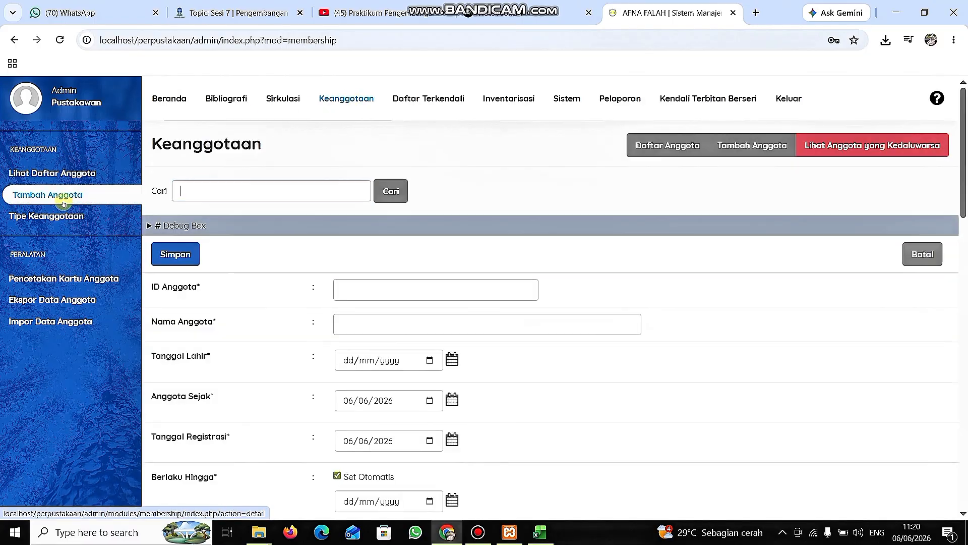
left_click(59, 214)
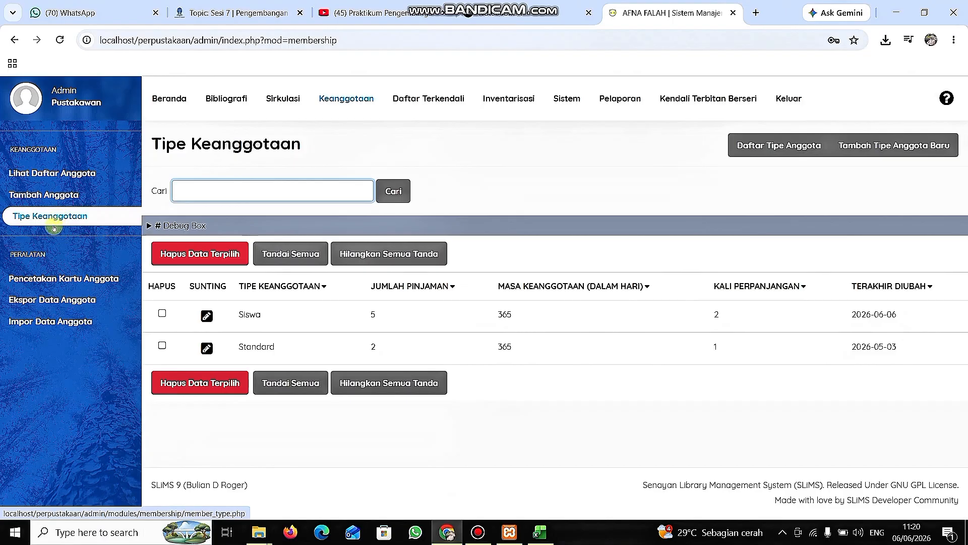
left_click(50, 276)
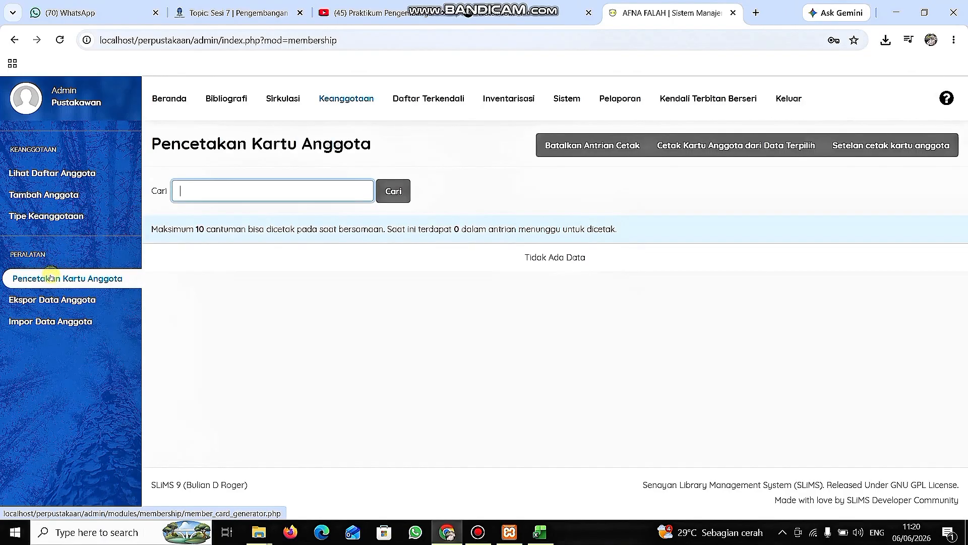
left_click(50, 301)
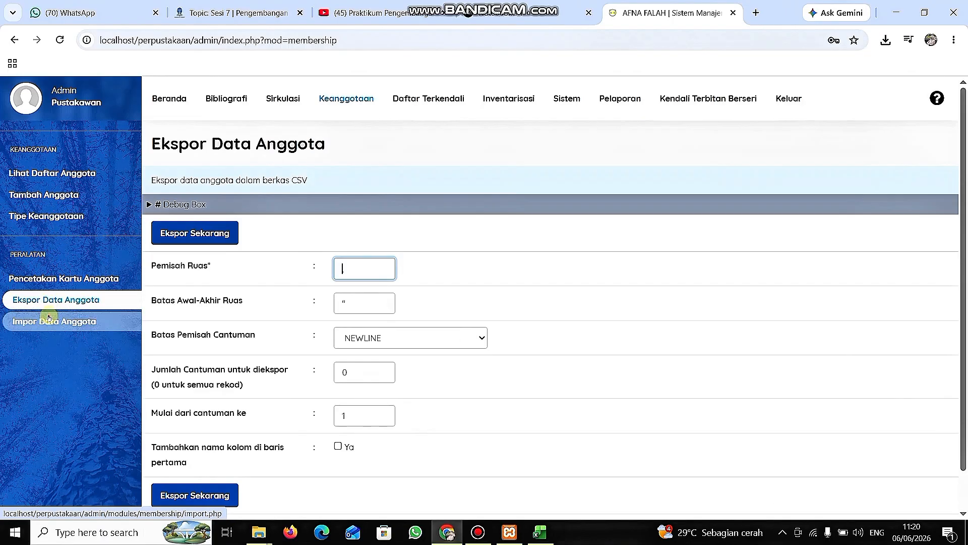
left_click(48, 321)
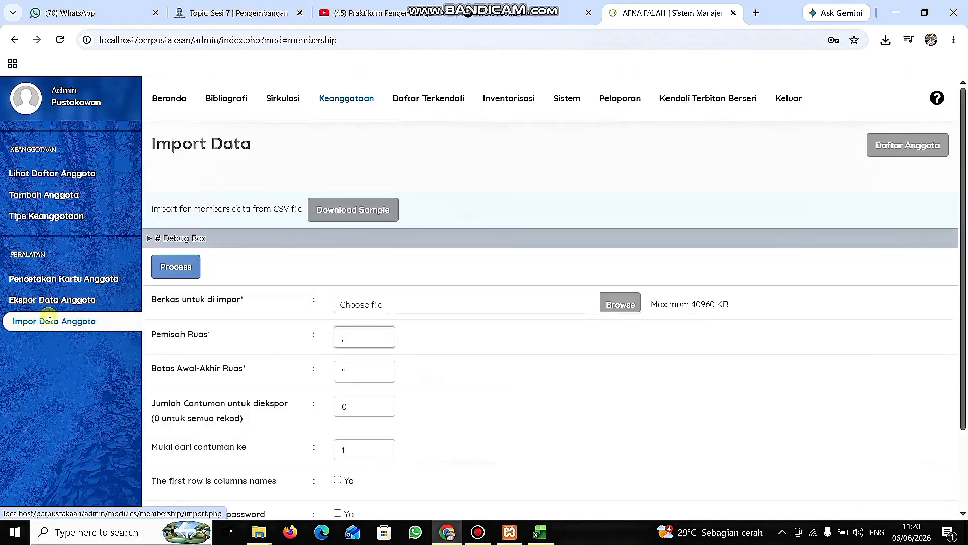
Start a new membership type named Mahasiswa with a loan limit of 5 and a loan period of 7 days.
left_click(98, 219)
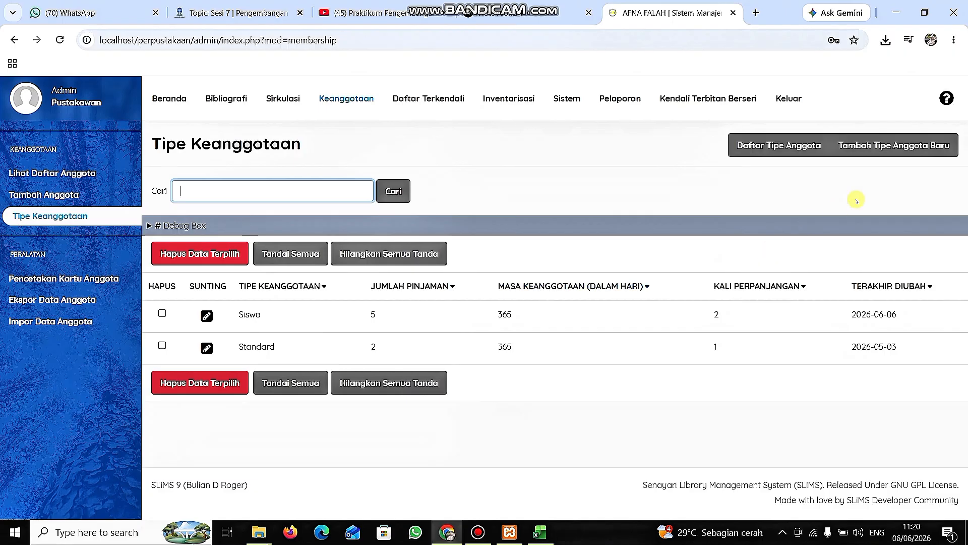
left_click(900, 147)
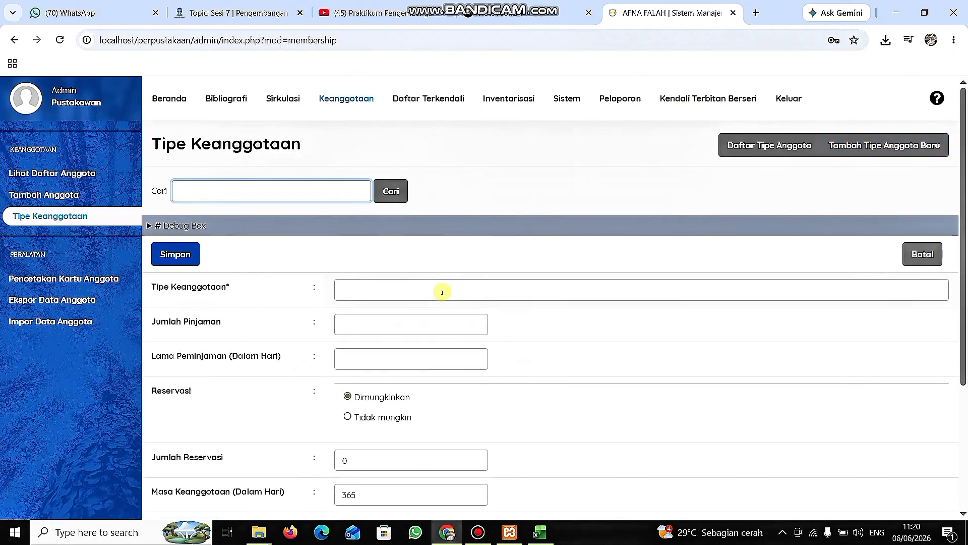
left_click(442, 293)
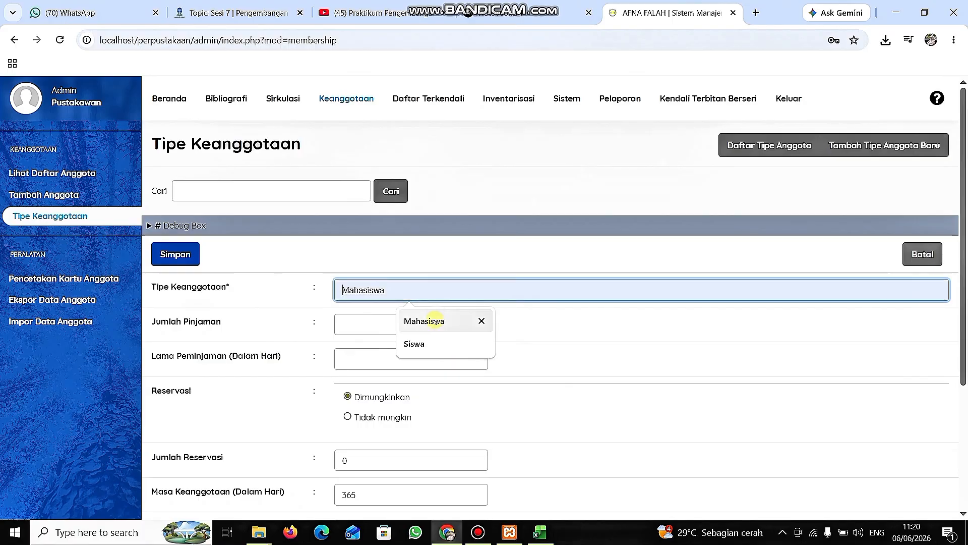
left_click(434, 320)
left_click(373, 320)
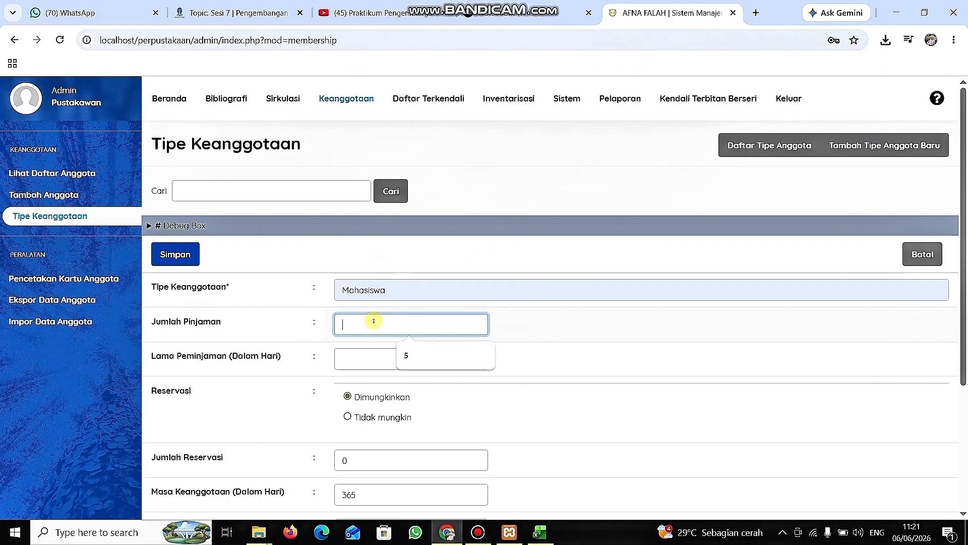
type("5")
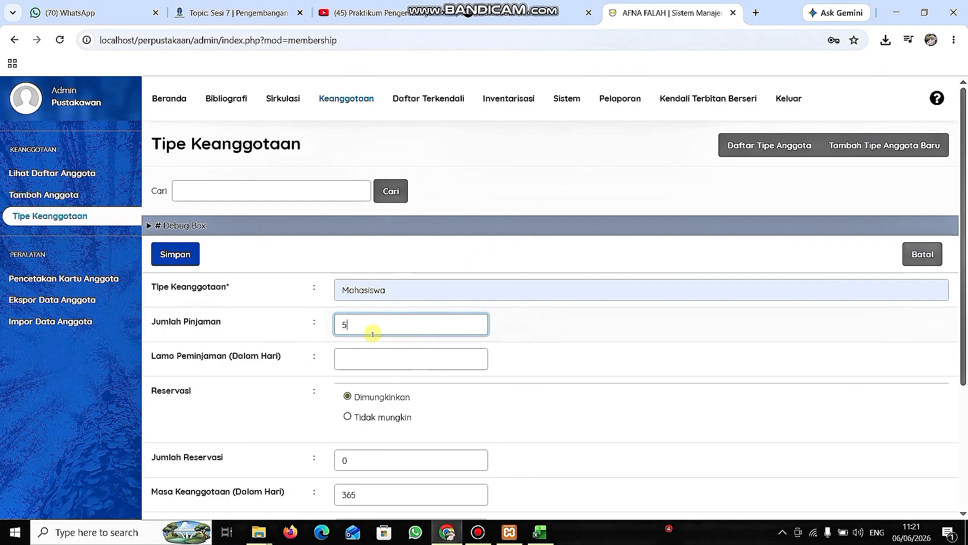
left_click(366, 359)
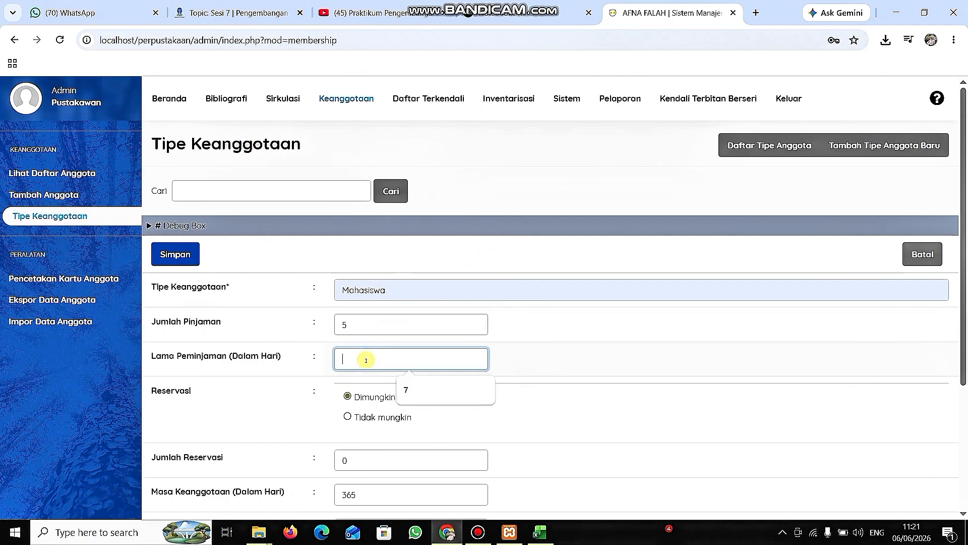
type("7")
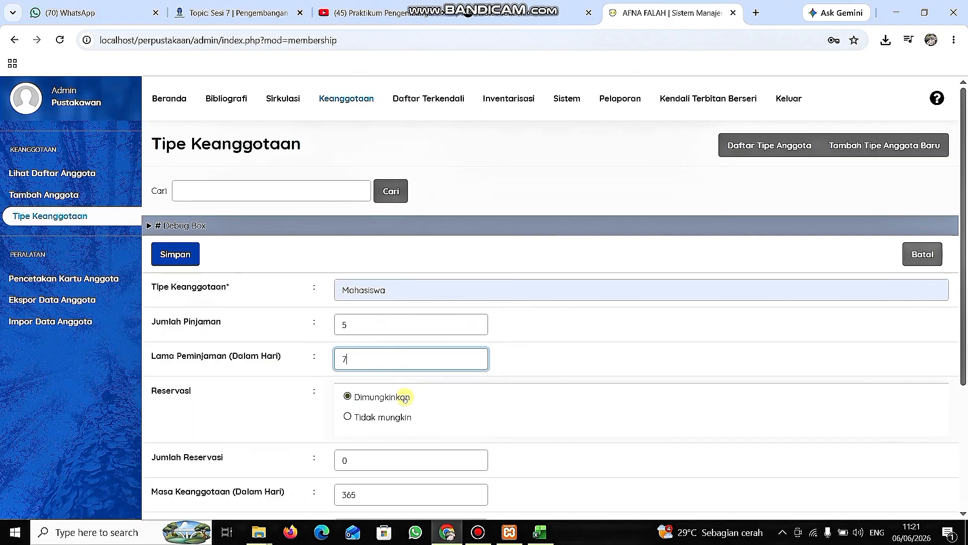
Set the Mahasiswa type's number of reservations to 3 and its number of renewals to 3.
scroll(405, 391, "down", 2)
left_click(377, 340)
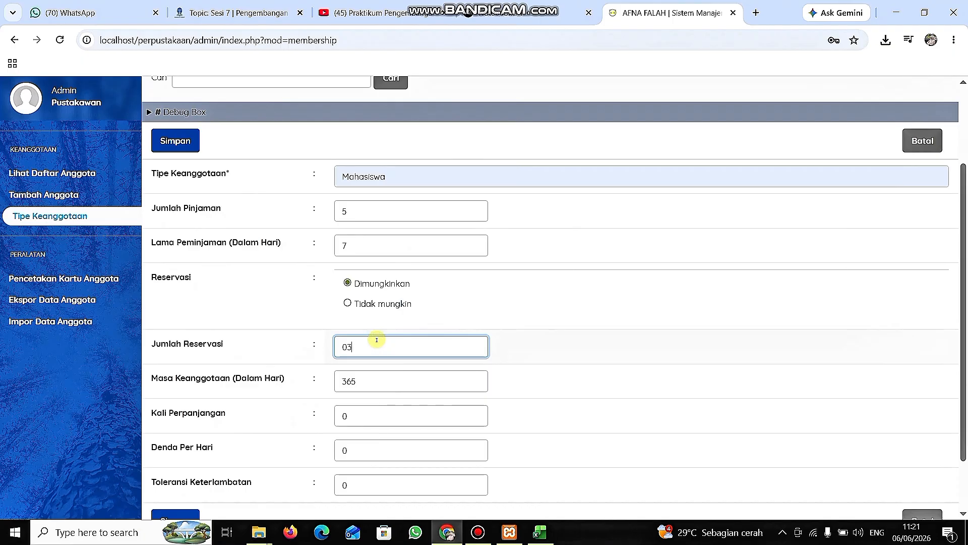
type("3")
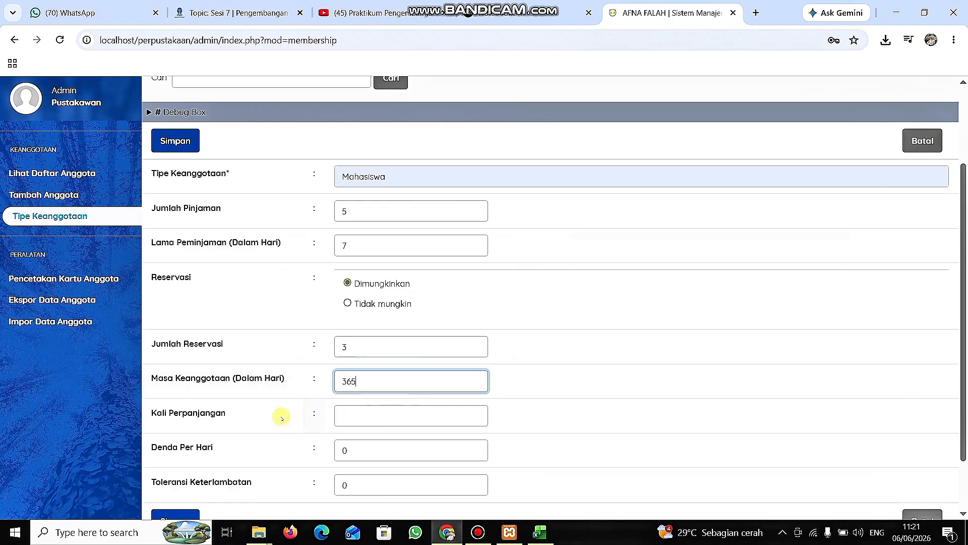
left_click(357, 415)
type("3")
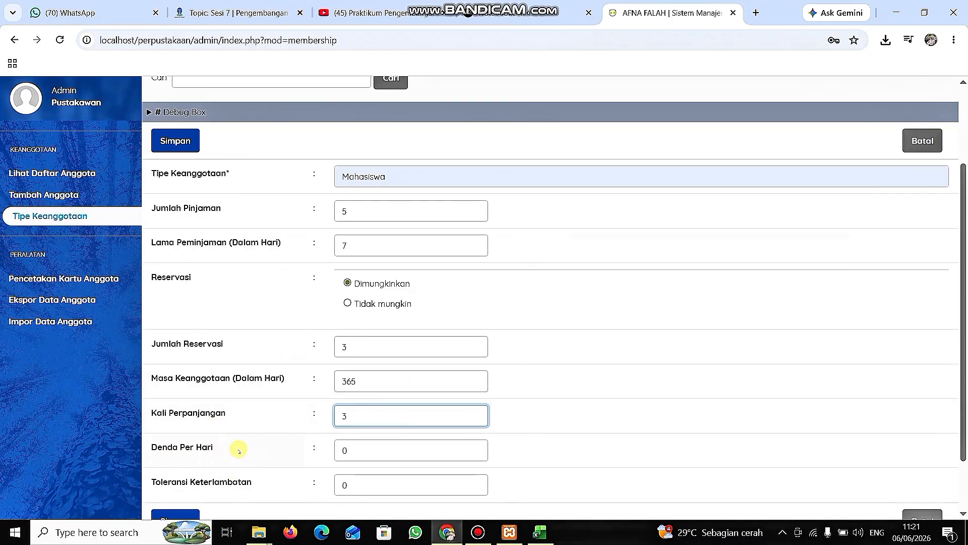
Set the Mahasiswa type's fine per day to 250 and its late-return tolerance to 0.
left_click(399, 442)
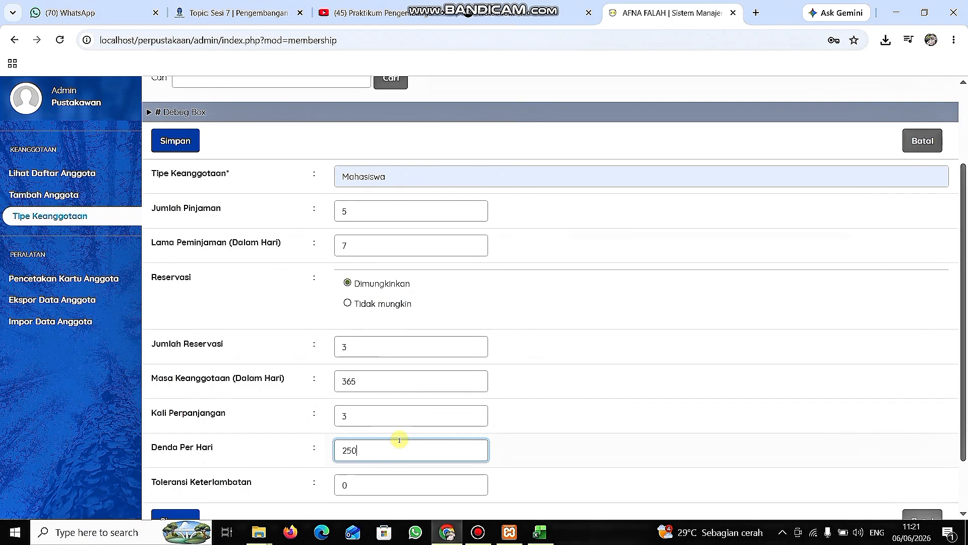
type("250")
scroll(399, 441, "down", 2)
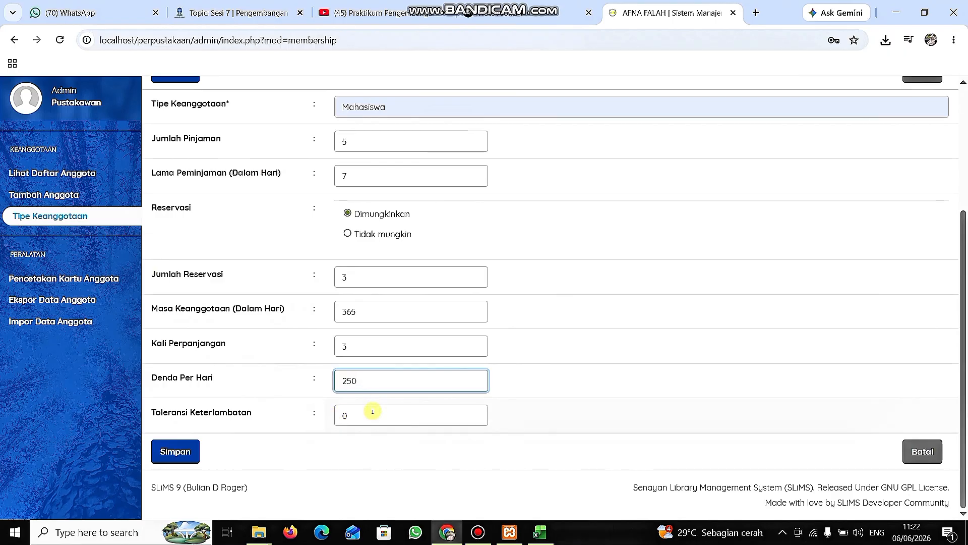
key("Tab")
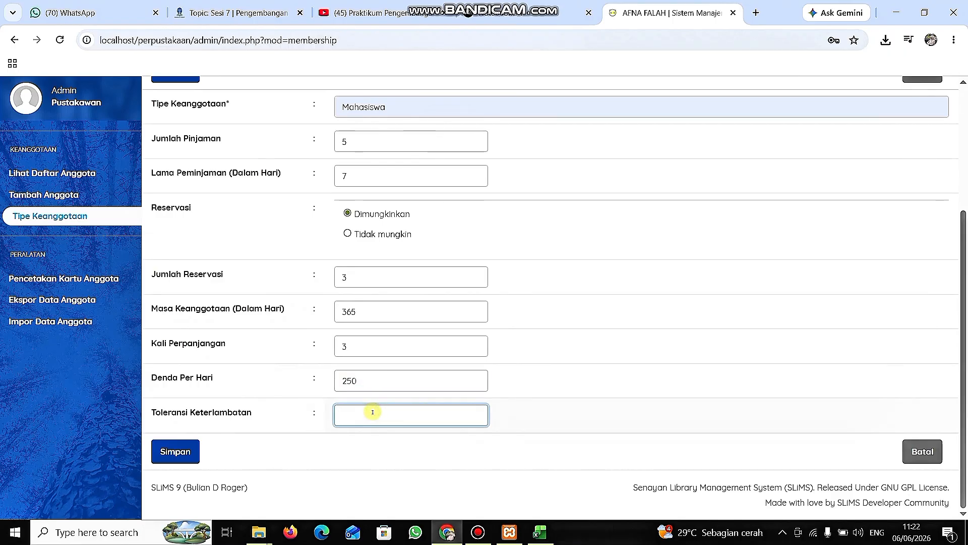
type("1")
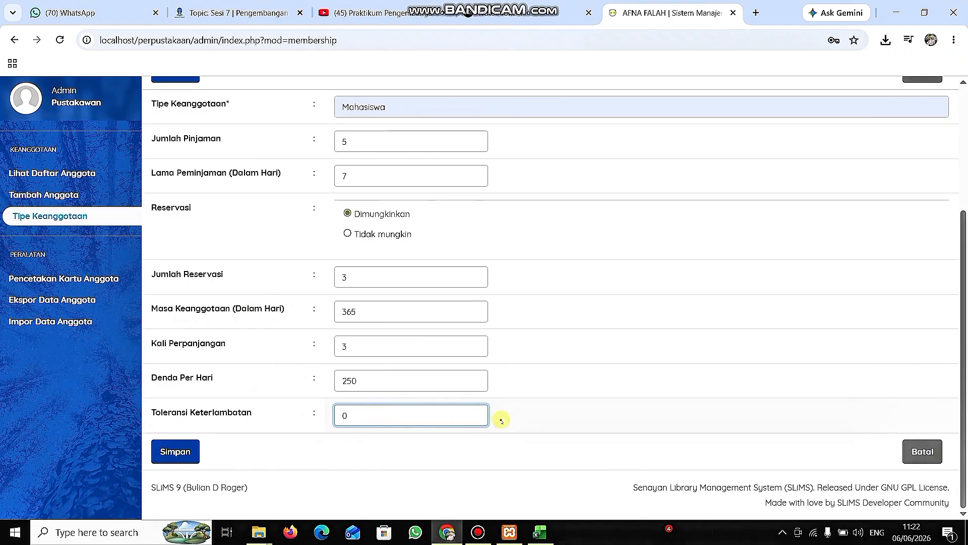
scroll(502, 420, "up", 5)
scroll(501, 420, "down", 5)
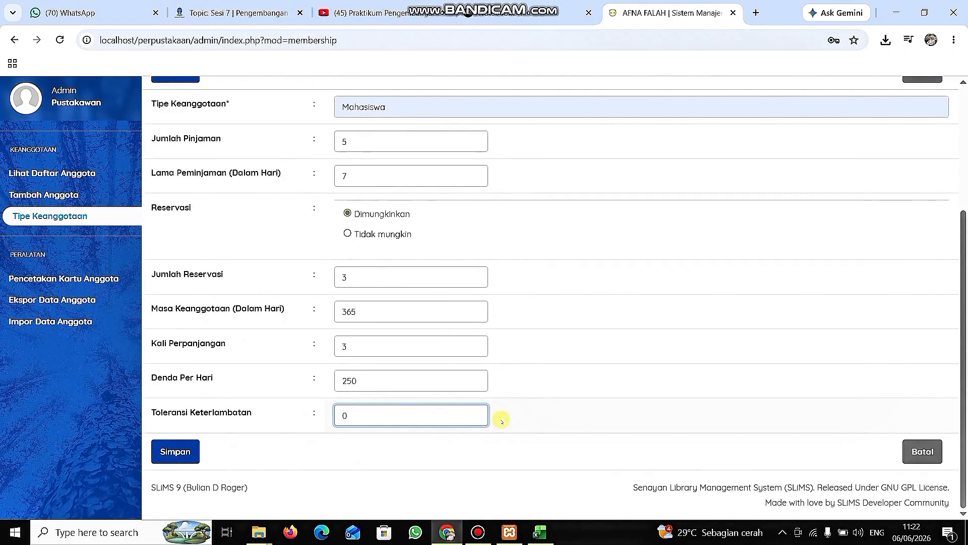
Save the Mahasiswa membership type and open a blank form for adding a new member.
left_click(175, 450)
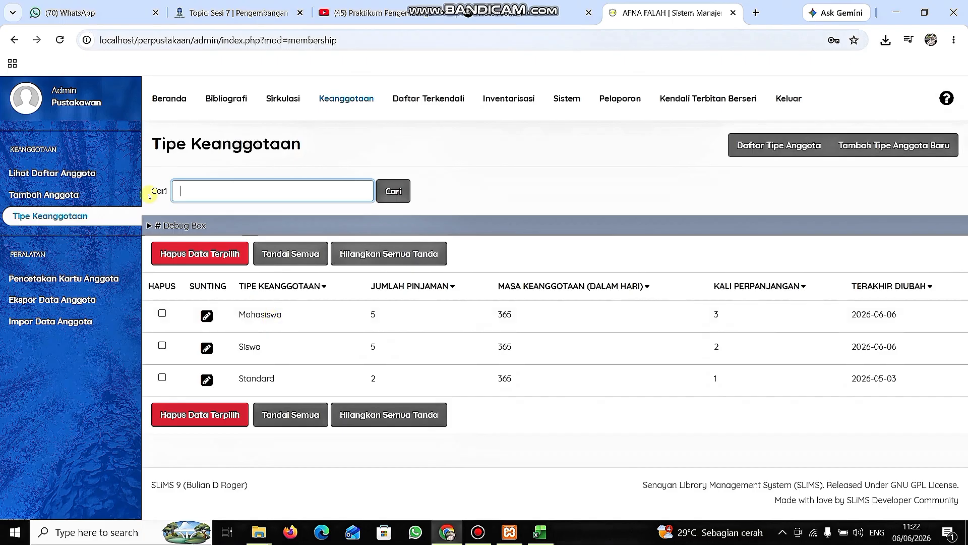
left_click(98, 192)
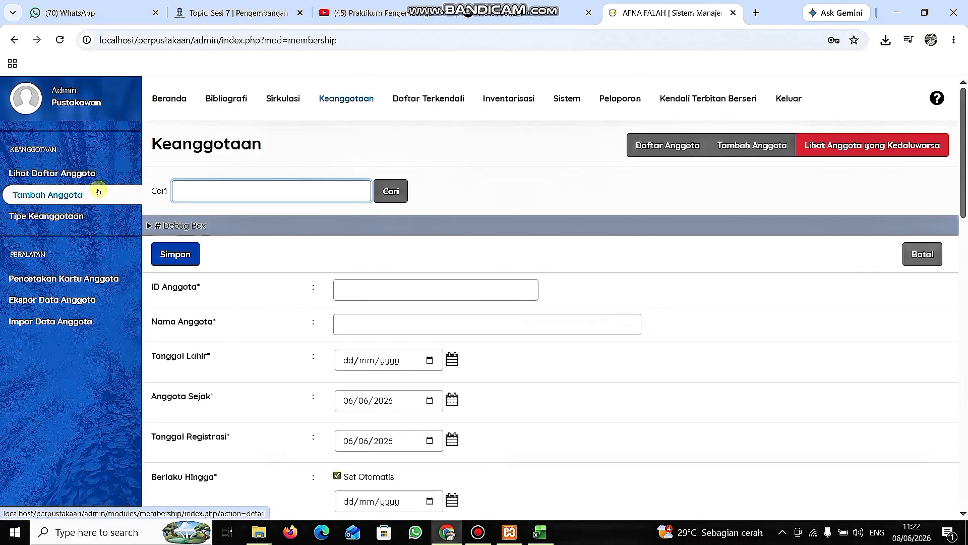
scroll(257, 289, "down", 2)
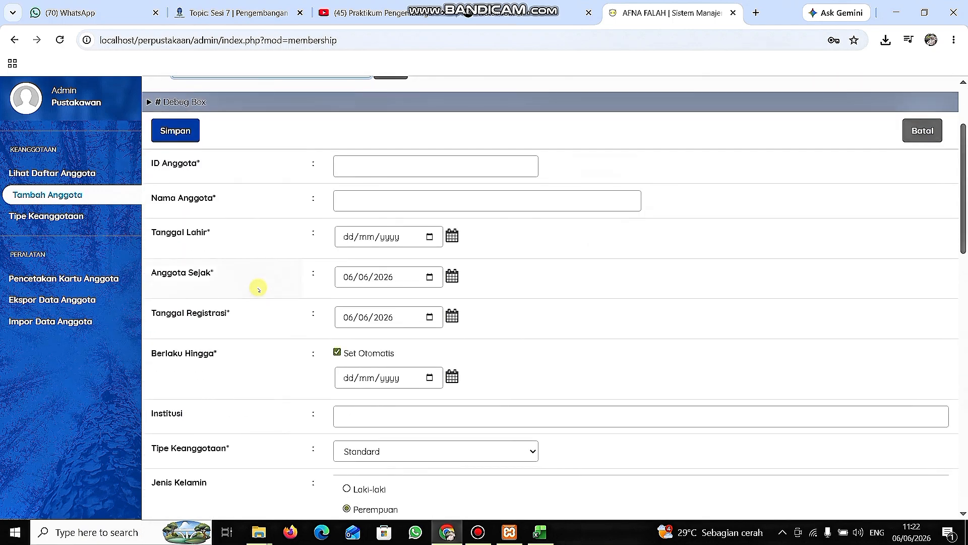
scroll(258, 289, "down", 10)
scroll(258, 289, "up", 15)
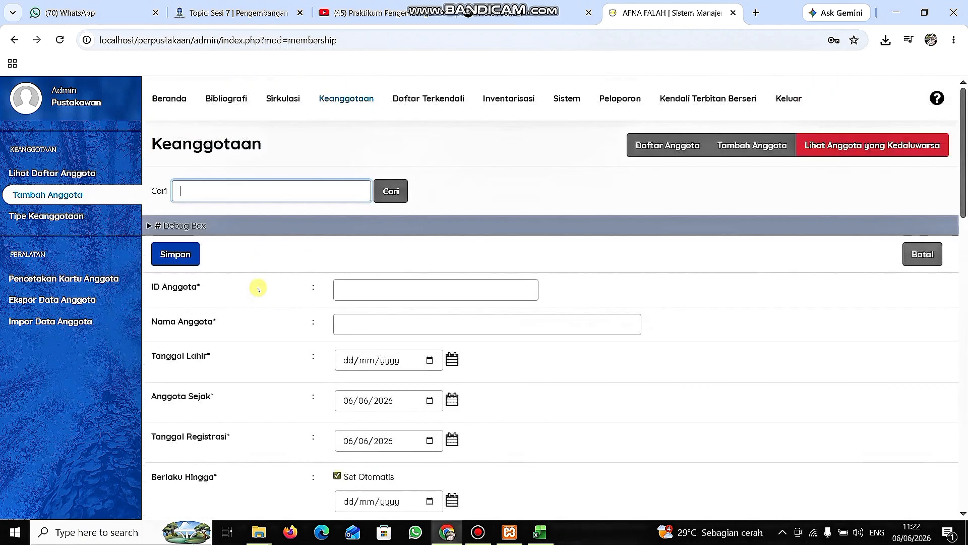
Enter the new member's ID number and full name in the ID Anggota and Nama Anggota fields.
left_click(424, 292)
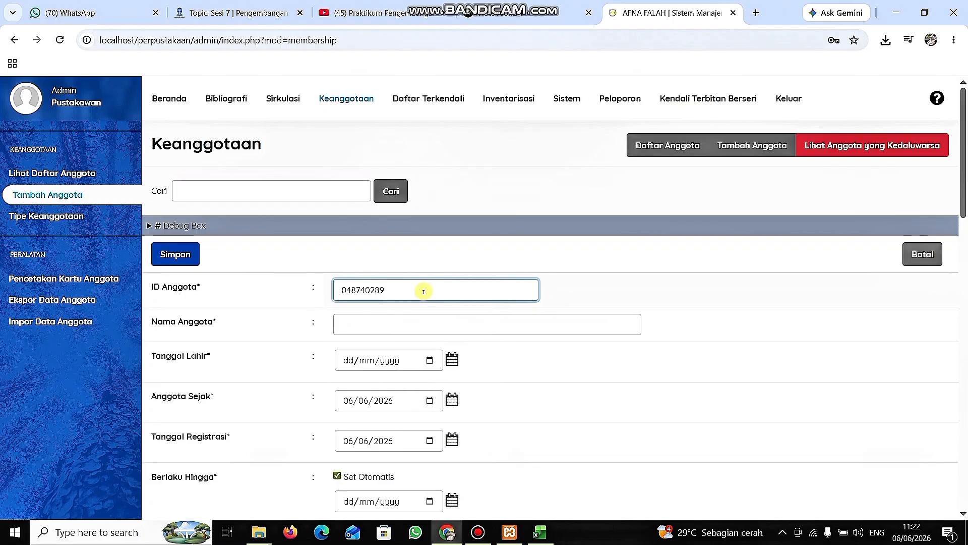
left_click(407, 327)
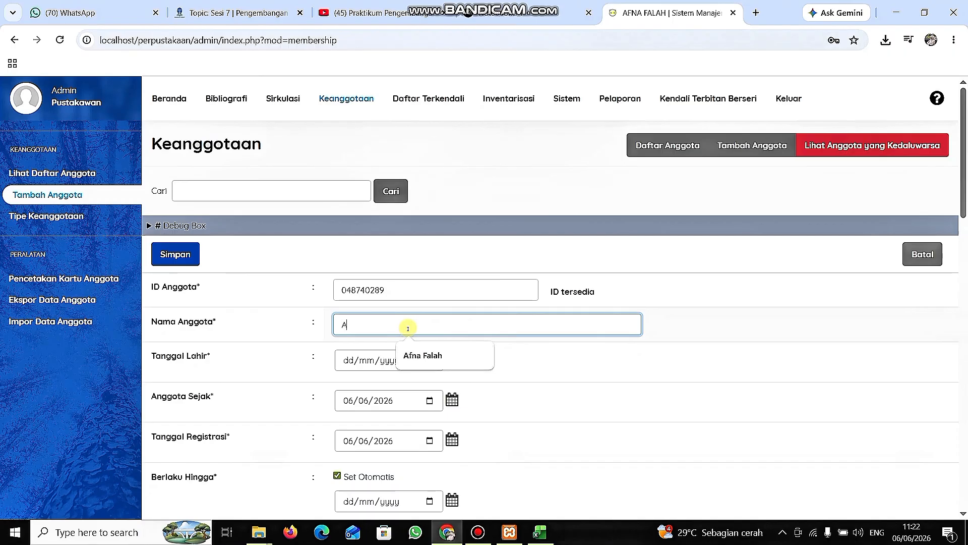
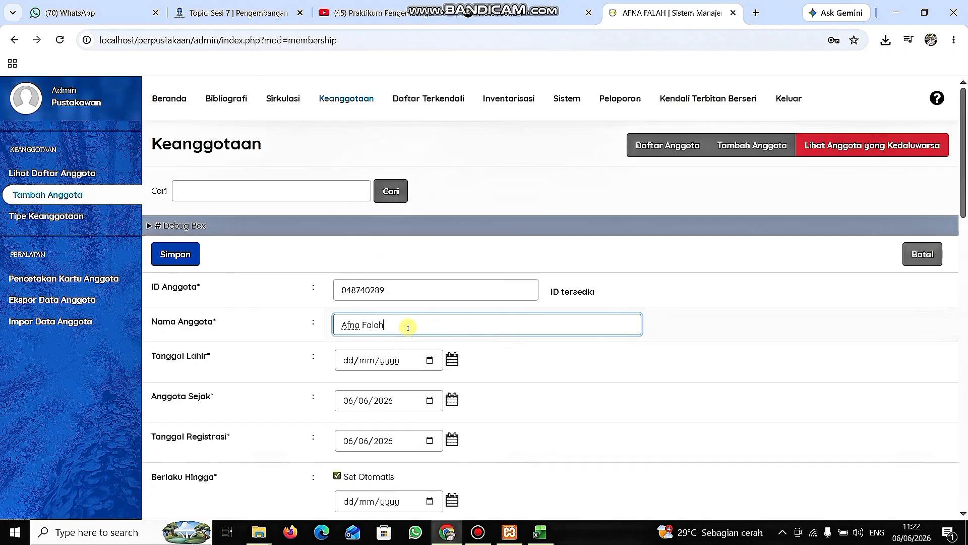
Enter the member's date of birth in the Tanggal Lahir field.
left_click(348, 360)
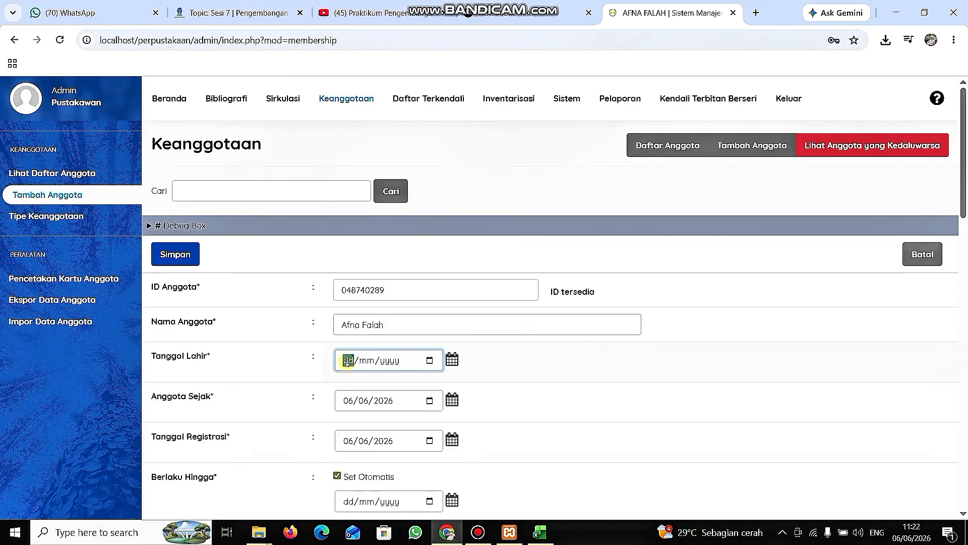
type("10/")
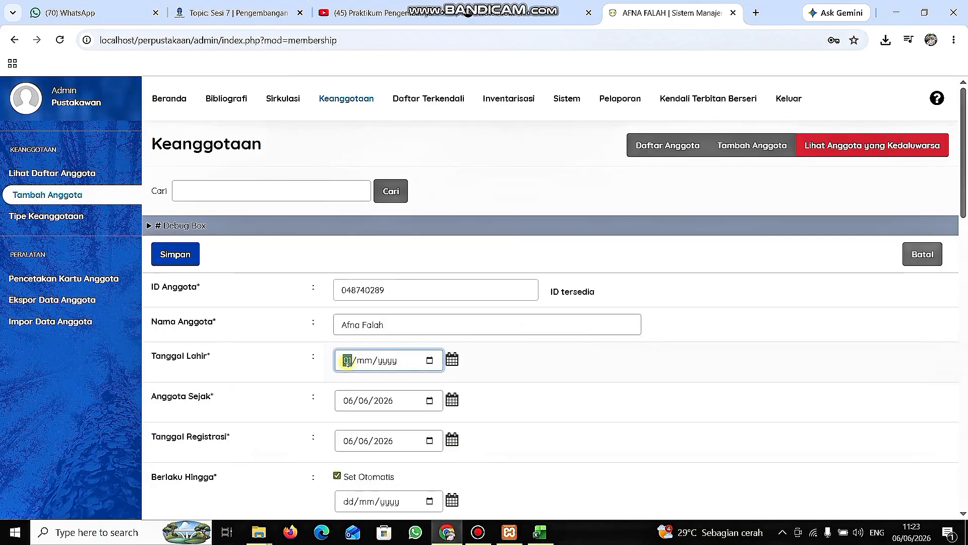
type("10/0002")
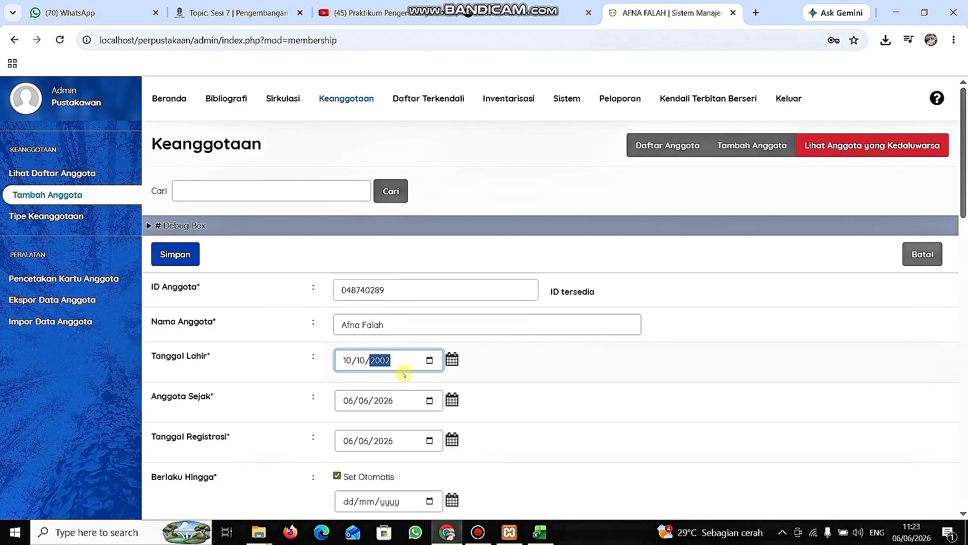
left_click(496, 403)
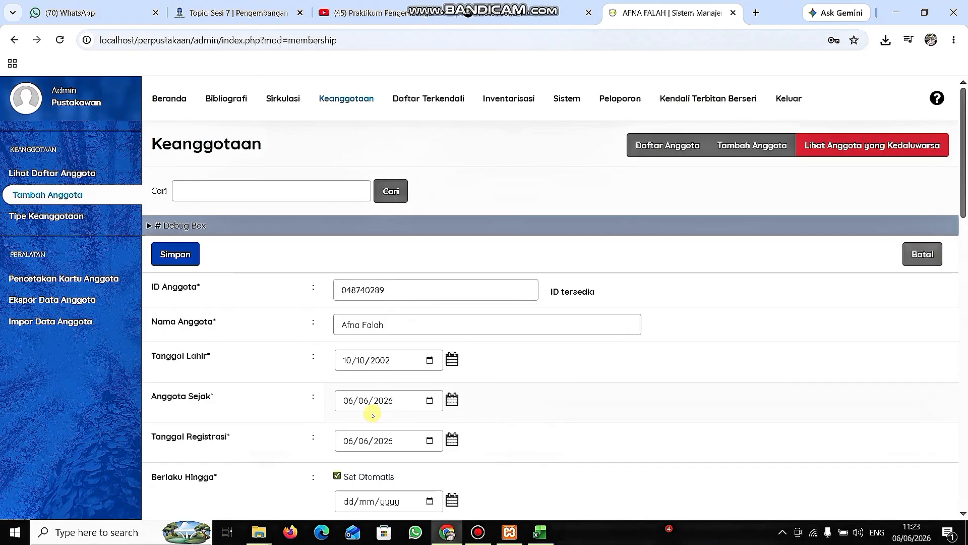
Set the member's institution to Teknologi Pendidikan and the membership type to Mahasiswa.
scroll(368, 429, "down", 2)
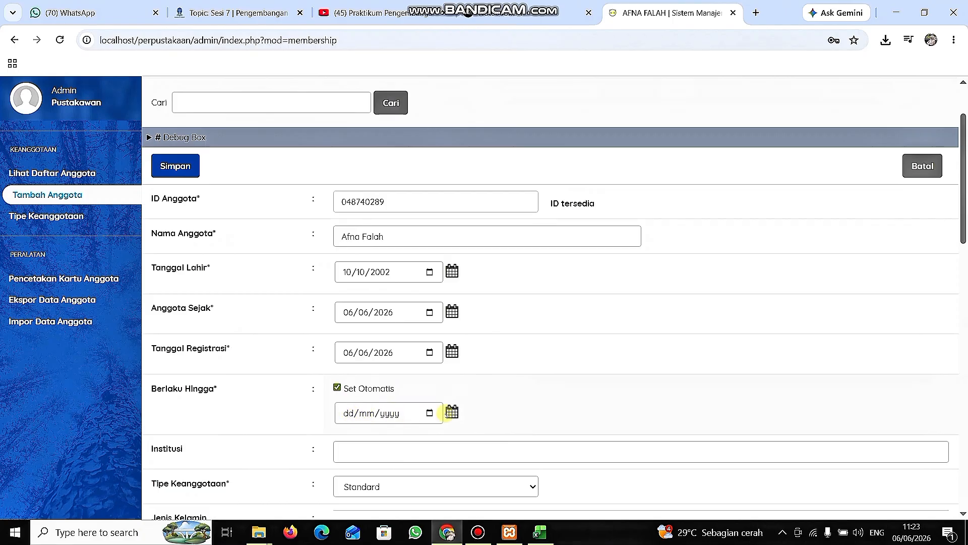
scroll(534, 408, "down", 2)
left_click(408, 346)
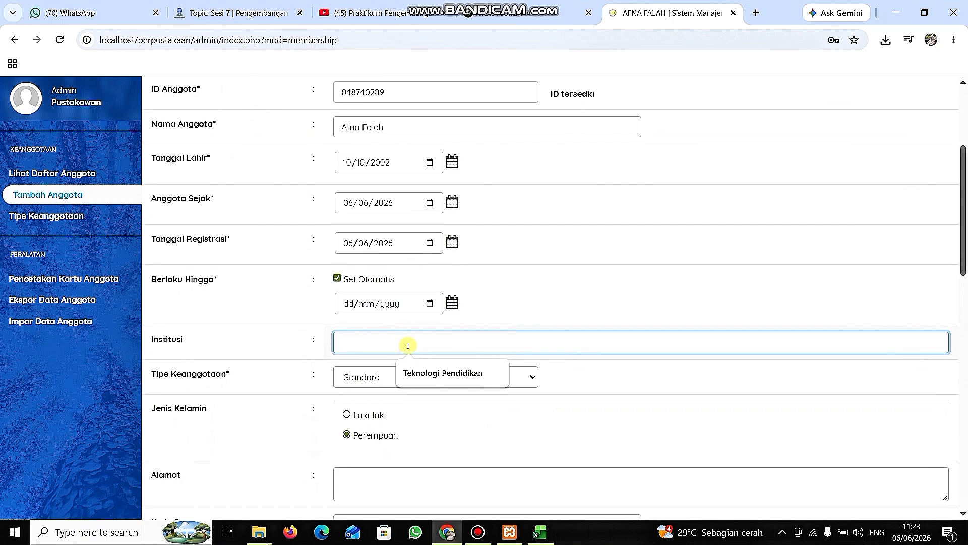
type("Tekno")
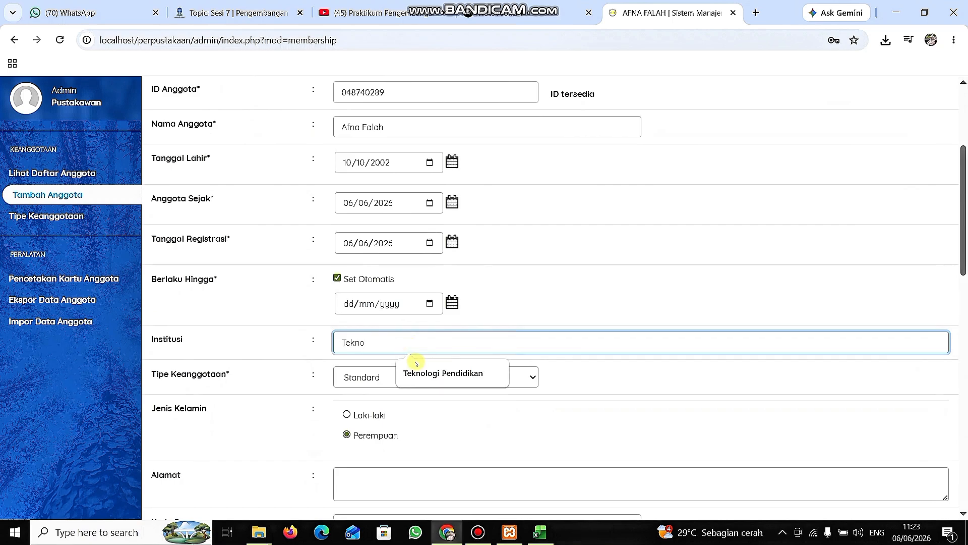
left_click(410, 372)
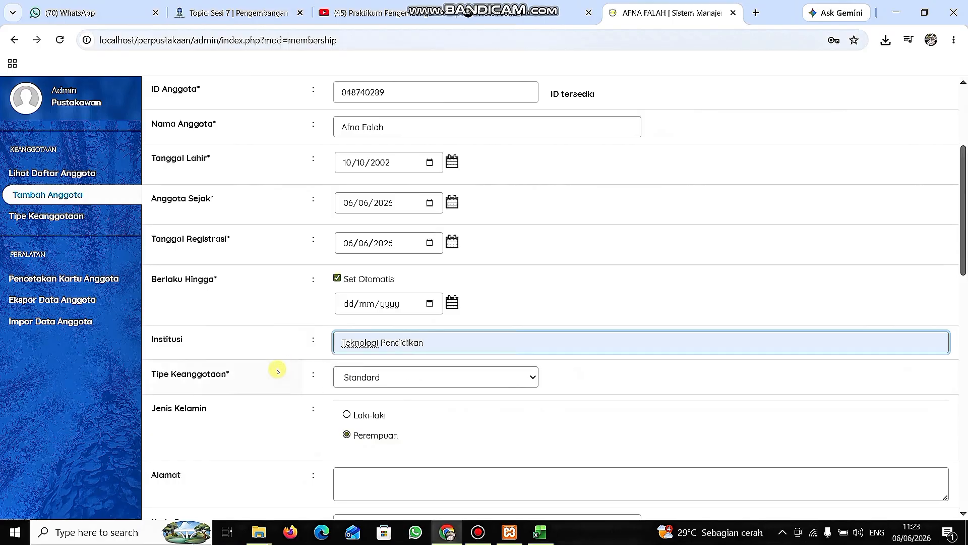
left_click(390, 382)
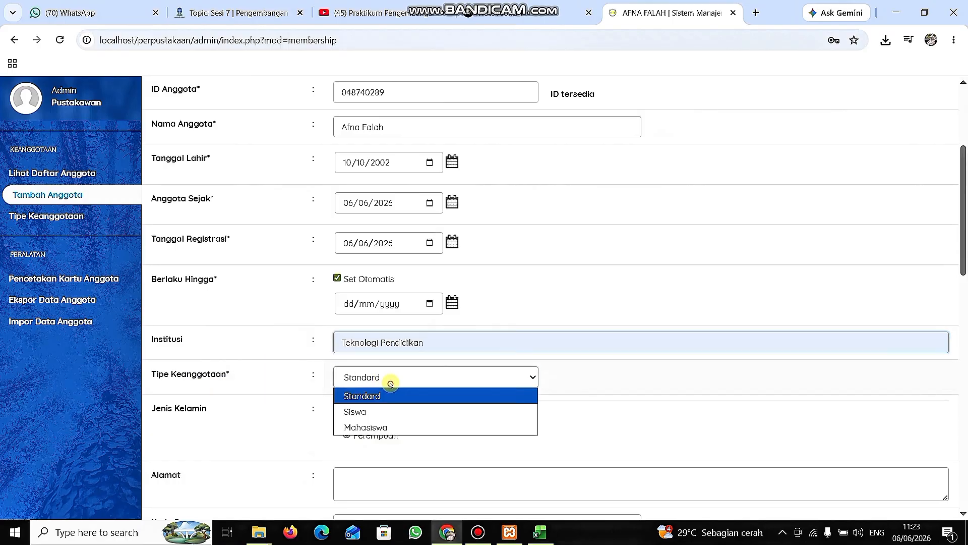
left_click(391, 427)
Fill in the member's address in the Alamat field and the postal code in the Kode Pos field.
scroll(328, 401, "down", 3)
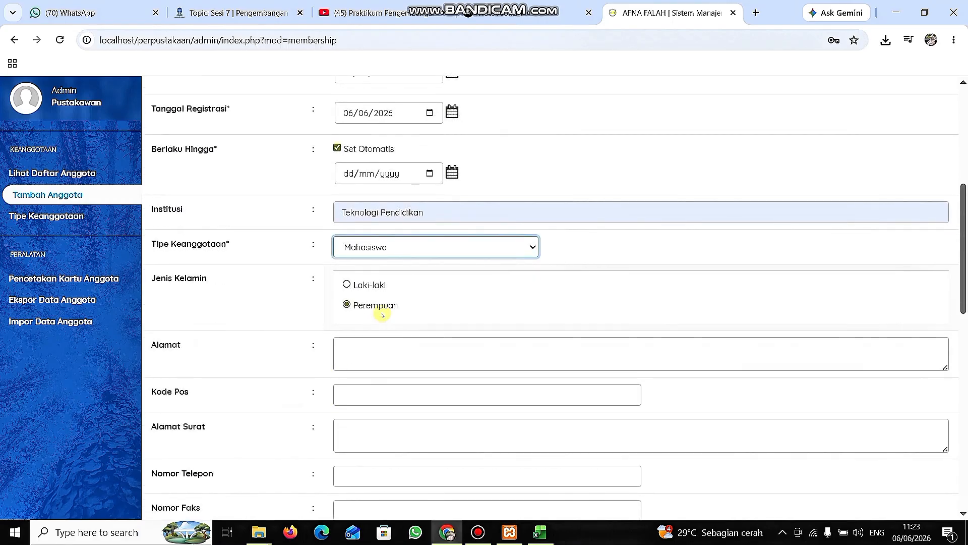
left_click(390, 355)
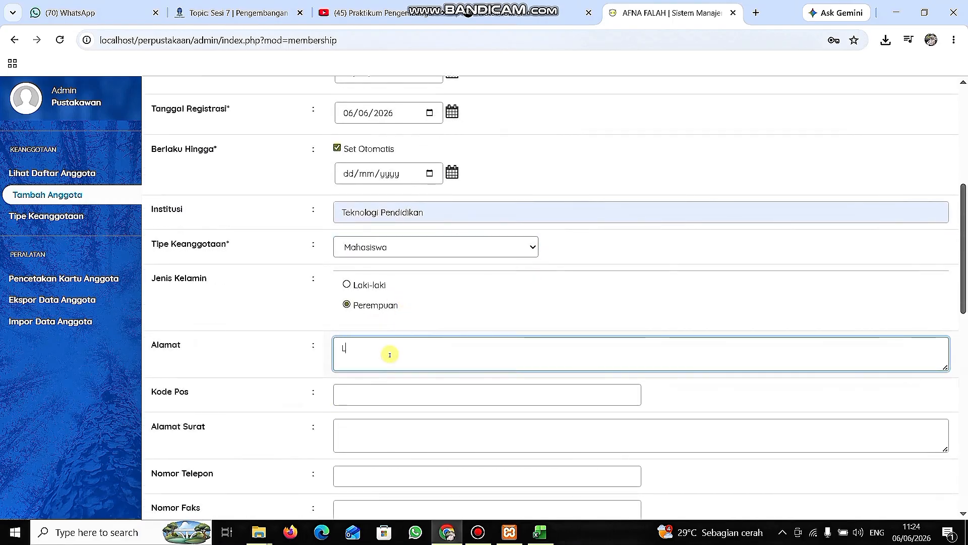
type("Leuwigoong, Garut")
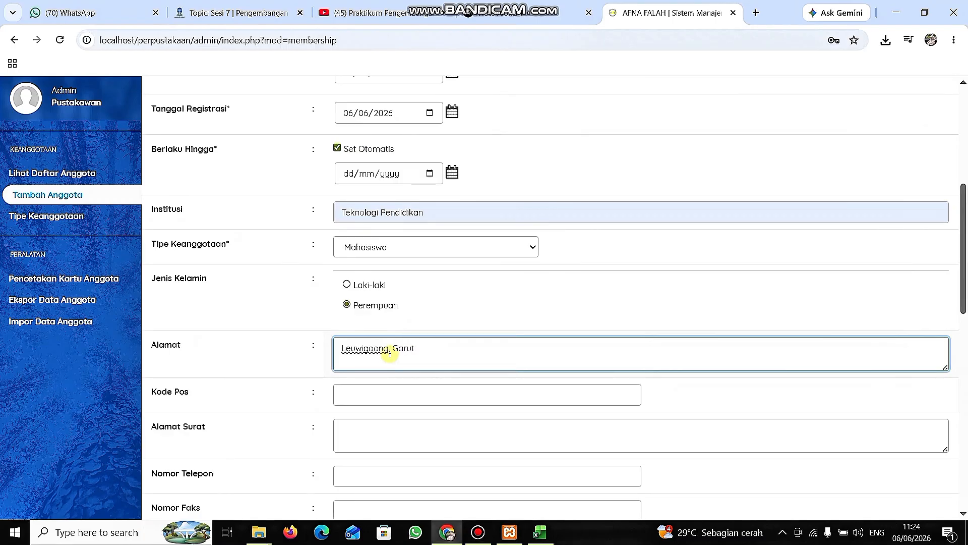
type(", Jawa Barat")
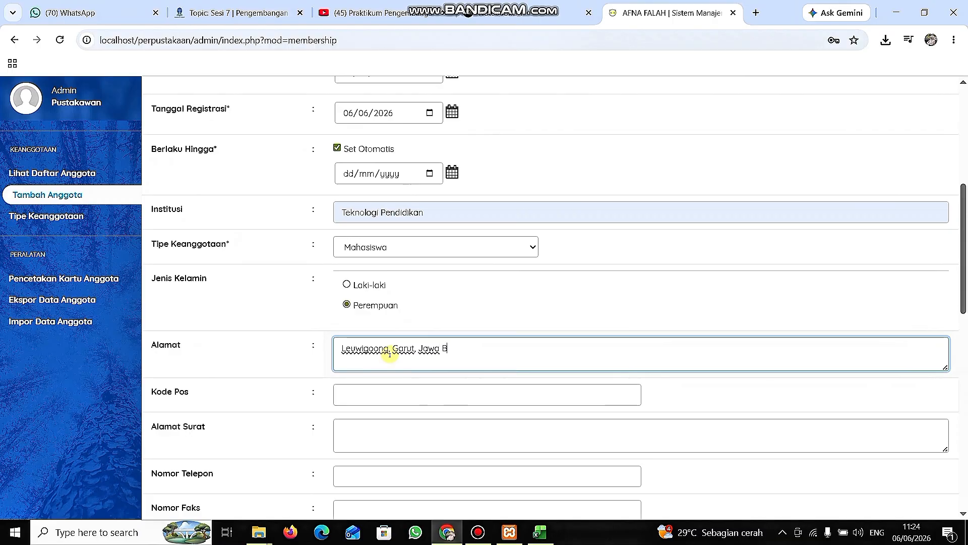
left_click(385, 393)
type("44192")
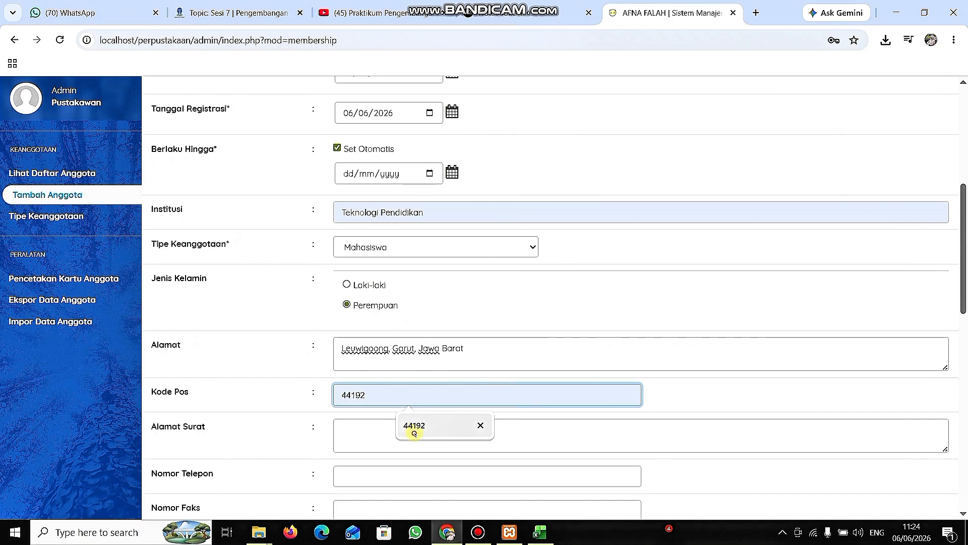
left_click(414, 430)
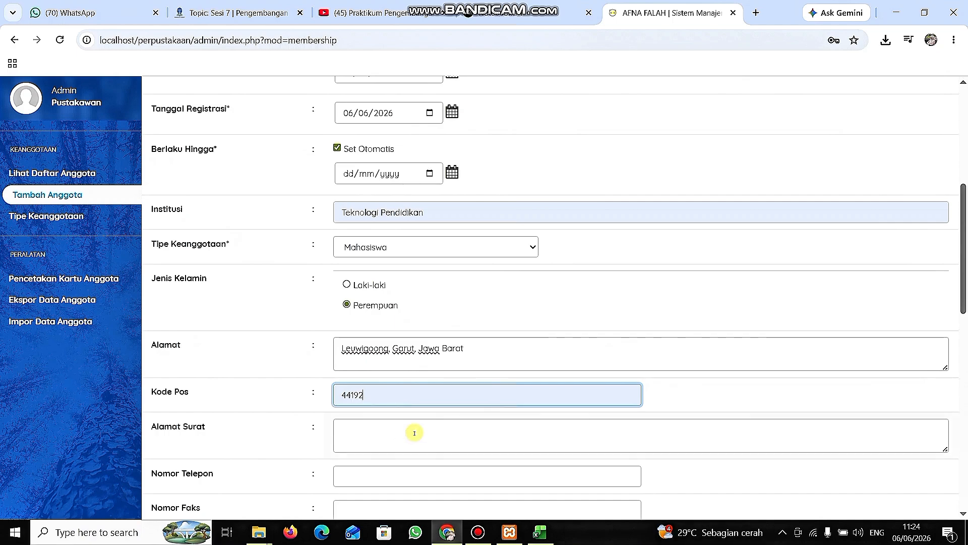
Copy the member's address from the Alamat field into the Alamat Surat mailing address field.
left_click(414, 433)
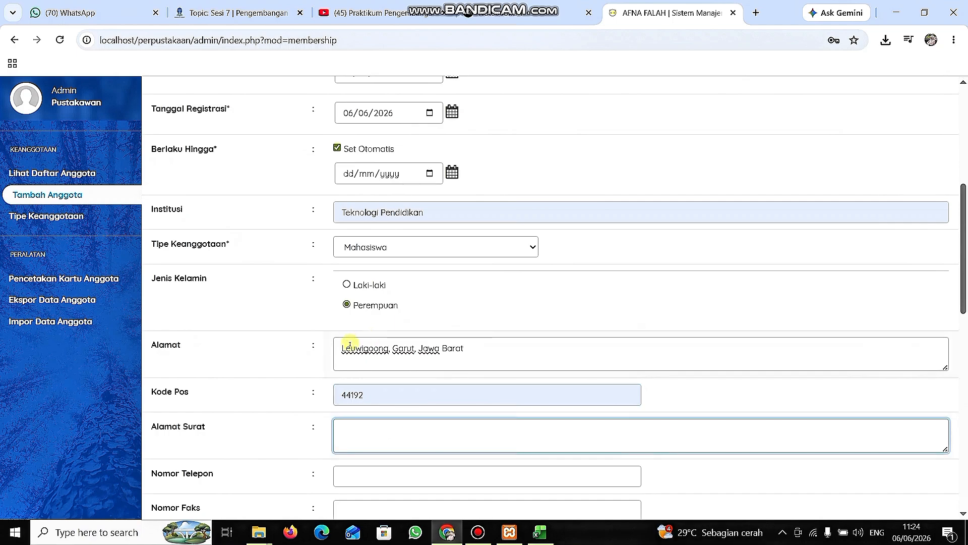
left_click_drag(342, 348, 453, 348)
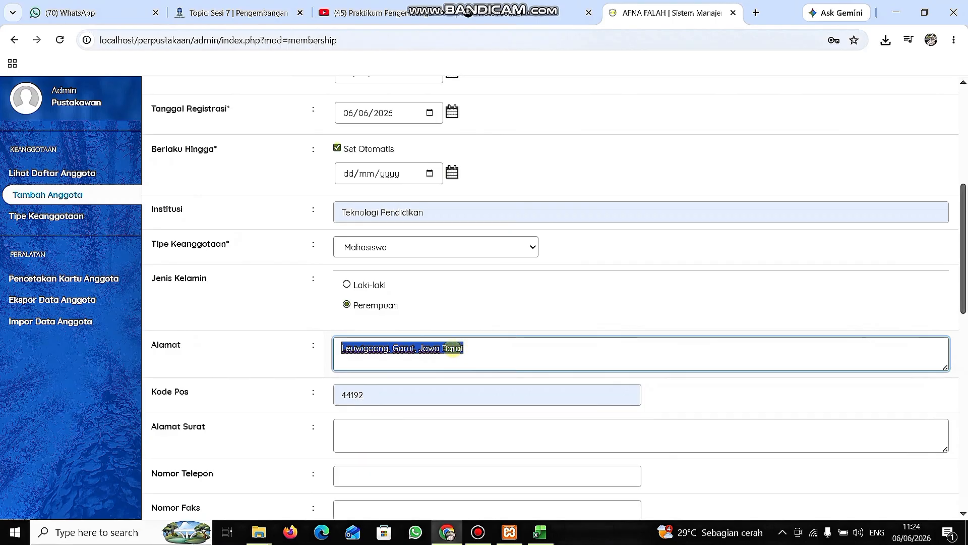
key("ctrl+c")
left_click(439, 419)
key("ctrl+v")
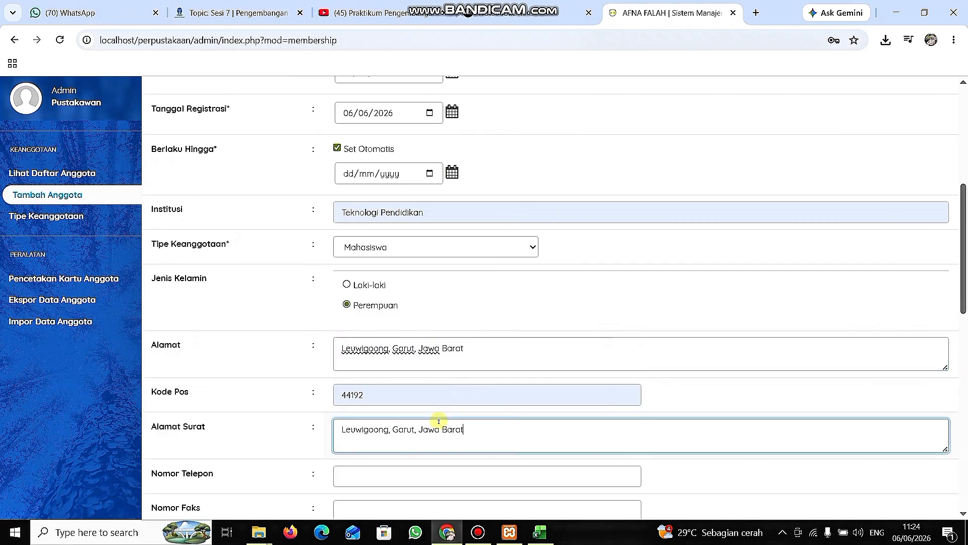
Examine the member form's optional phone, fax, identity number and notes fields and its Tunda Keanggotaan option.
scroll(439, 421, "down", 4)
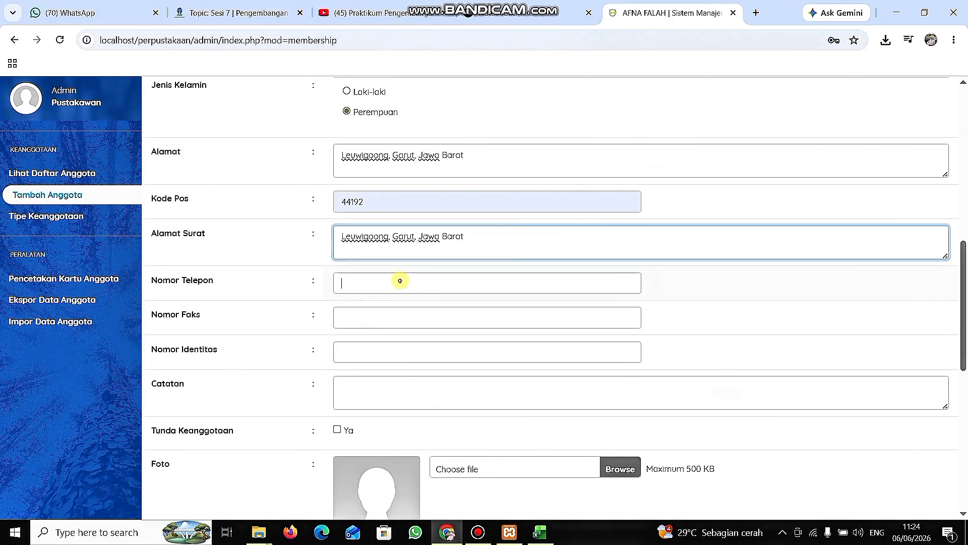
left_click(400, 280)
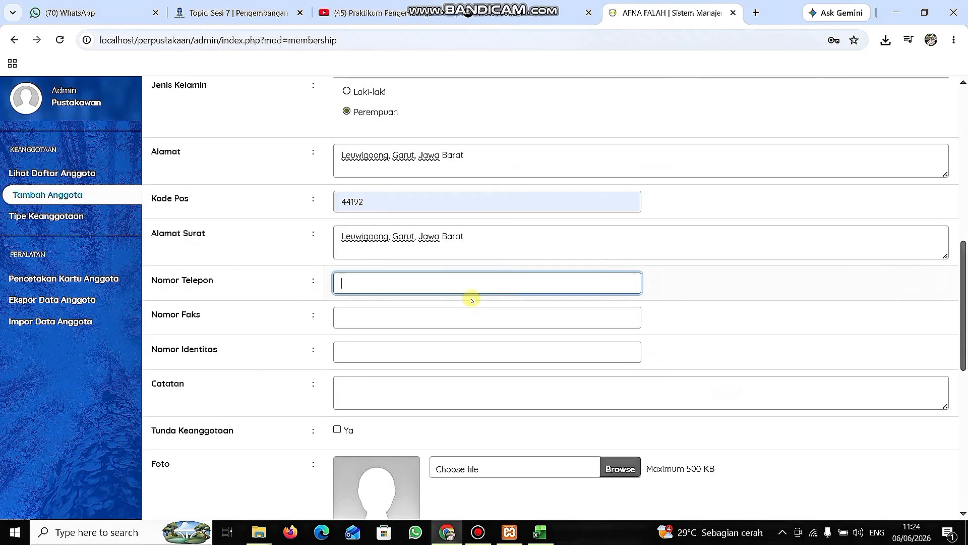
left_click(390, 313)
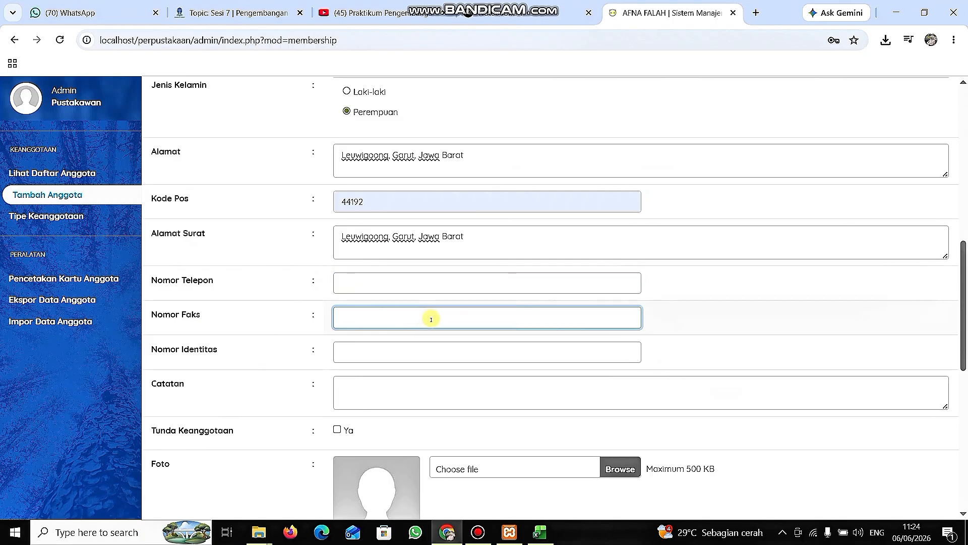
left_click(412, 349)
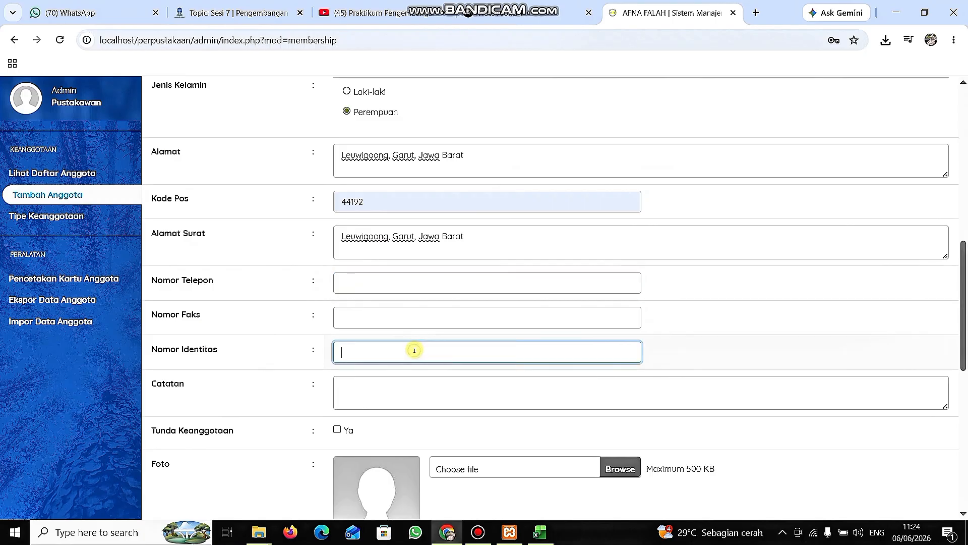
scroll(413, 348, "down", 1)
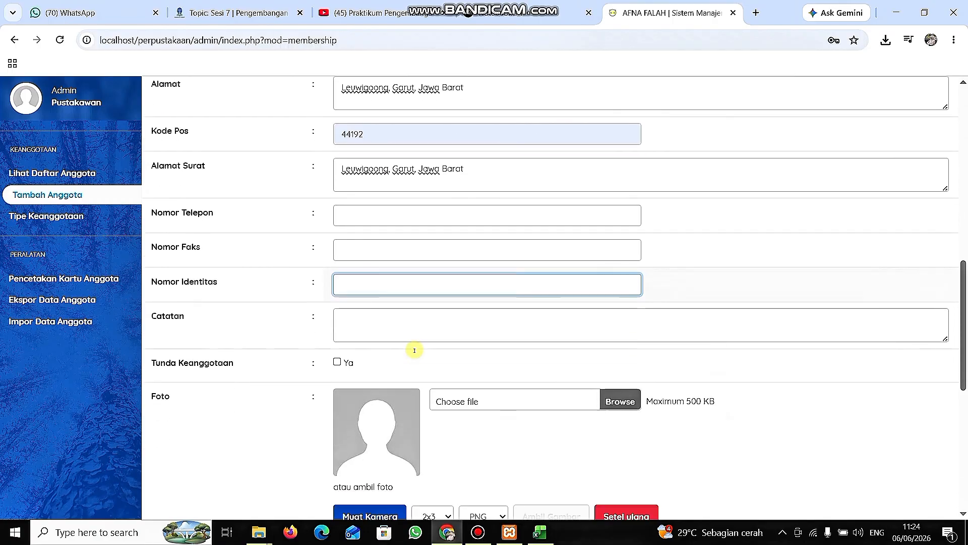
scroll(412, 348, "up", 1)
scroll(413, 348, "down", 1)
left_click(387, 325)
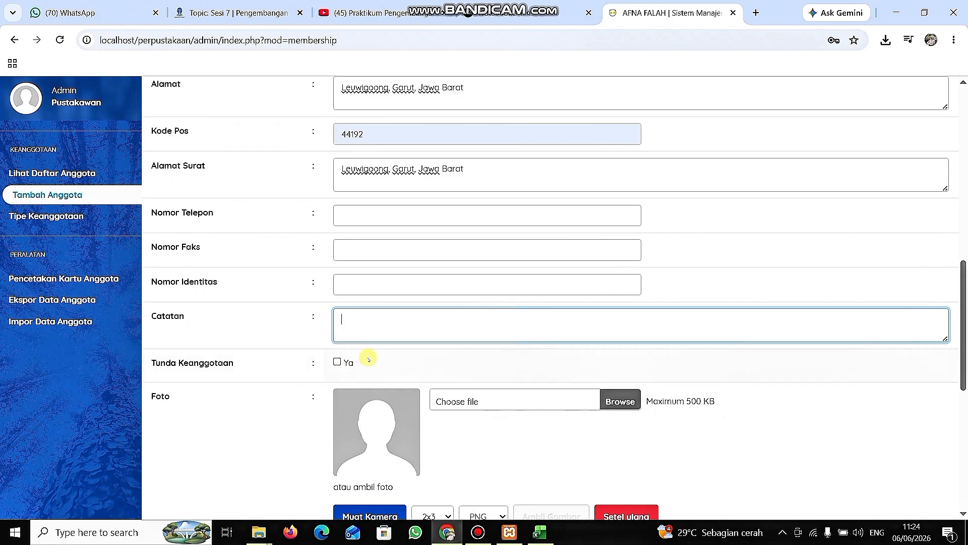
left_click(338, 362)
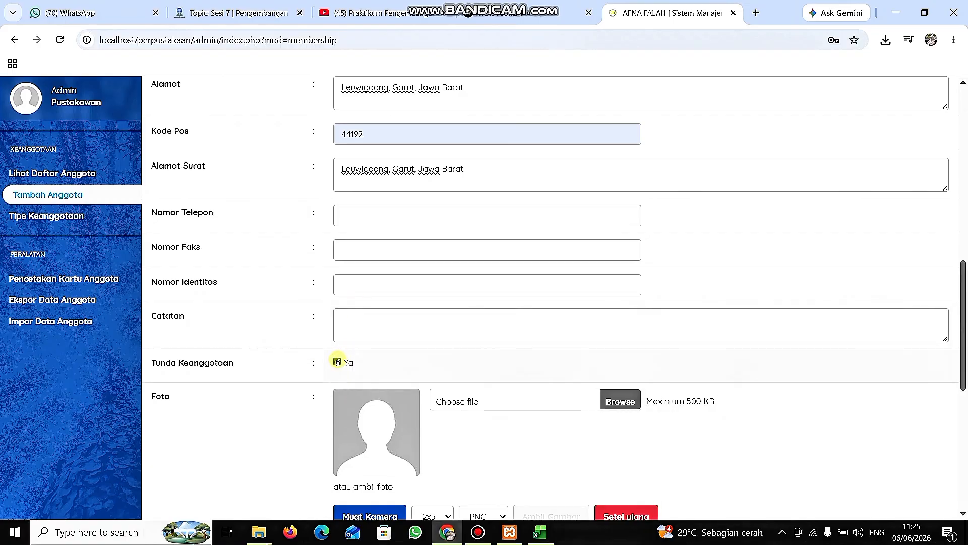
left_click(337, 362)
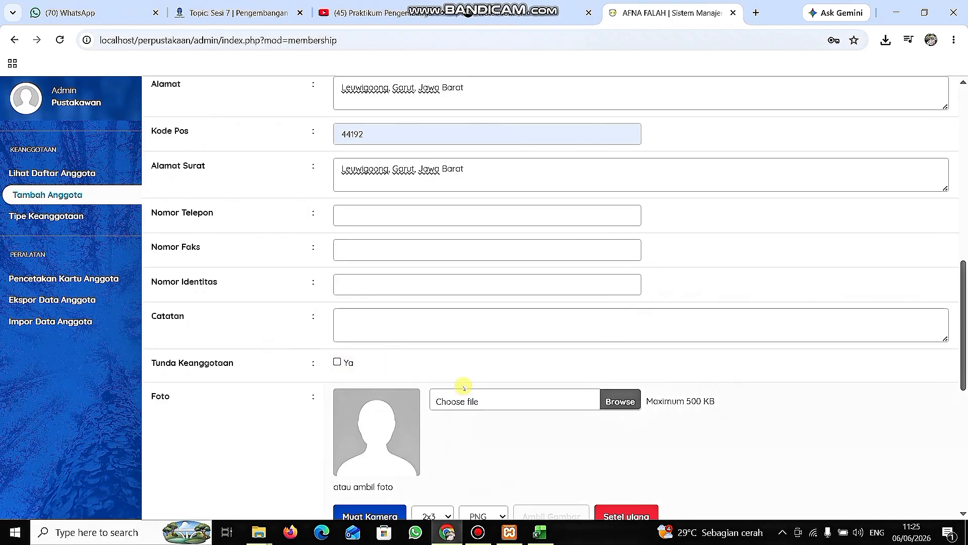
scroll(464, 388, "down", 1)
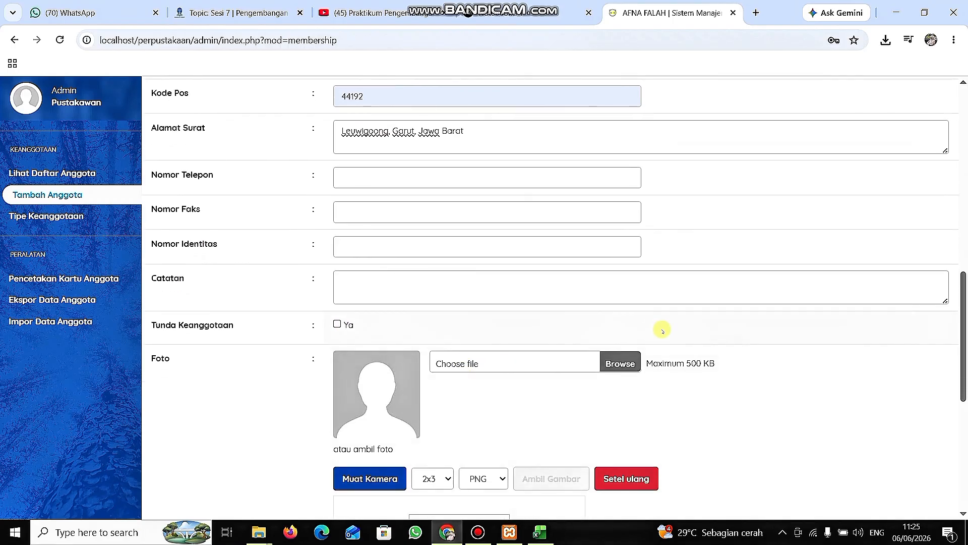
left_click(608, 360)
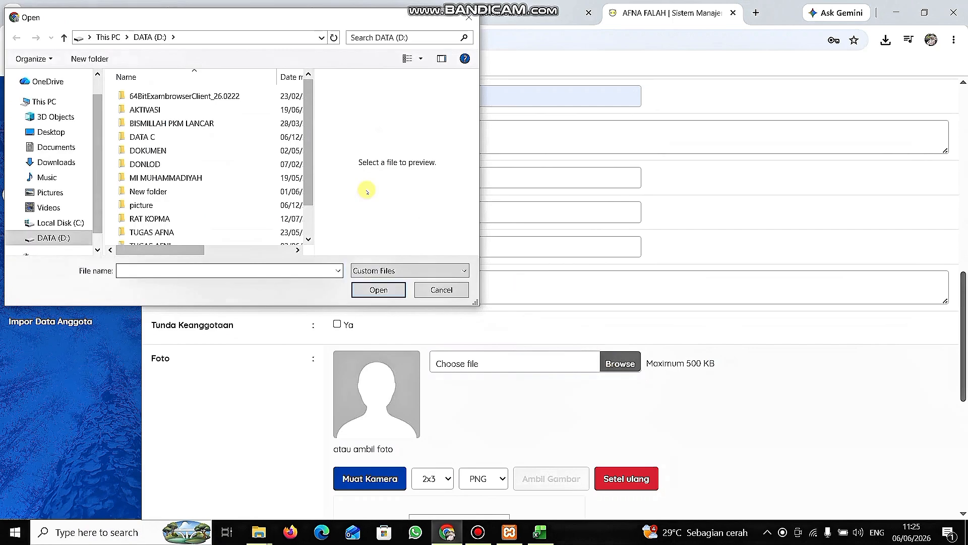
double_click(157, 233)
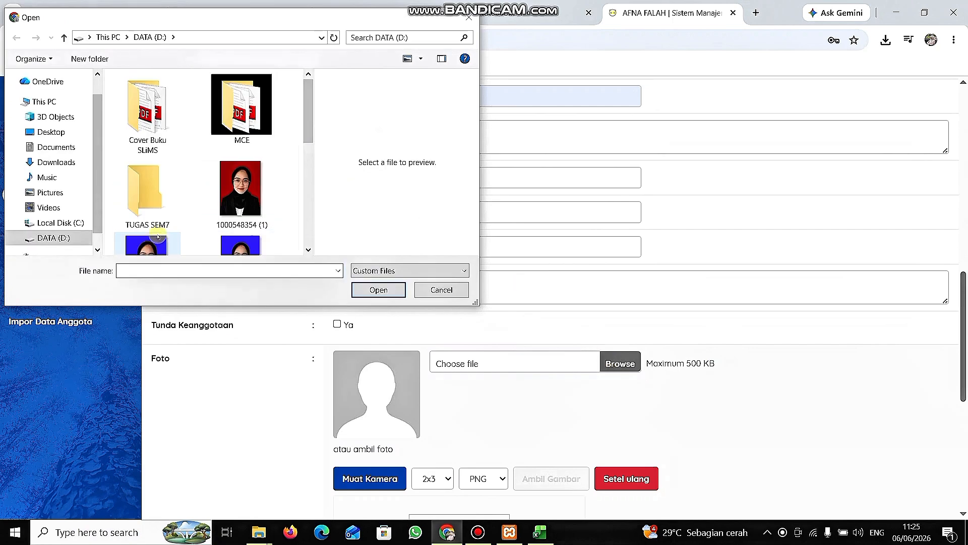
left_click(243, 151)
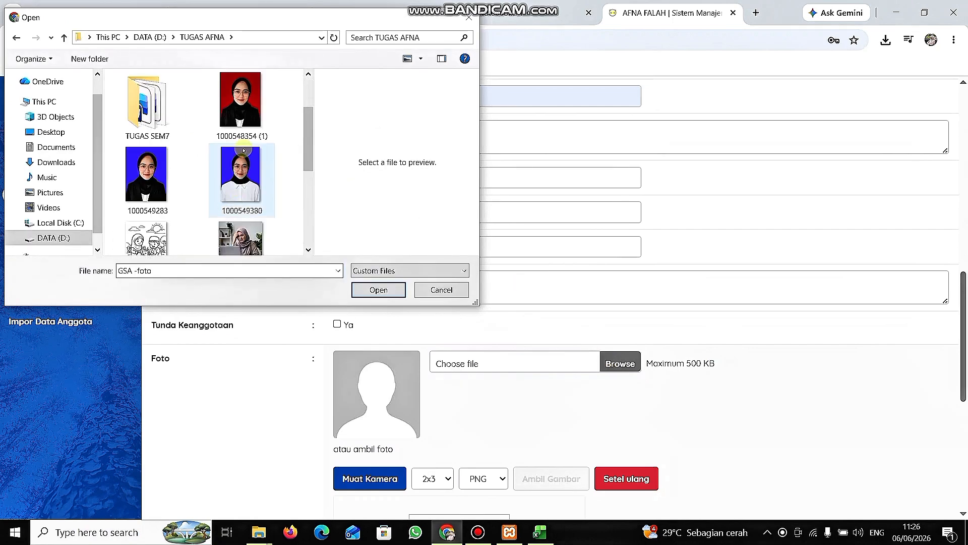
left_click(243, 107)
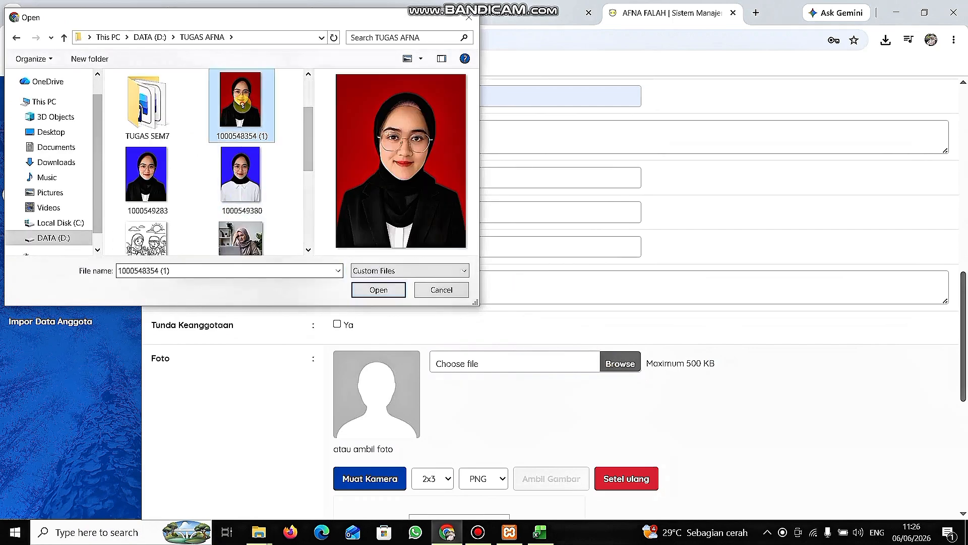
left_click(377, 288)
scroll(504, 399, "down", 1)
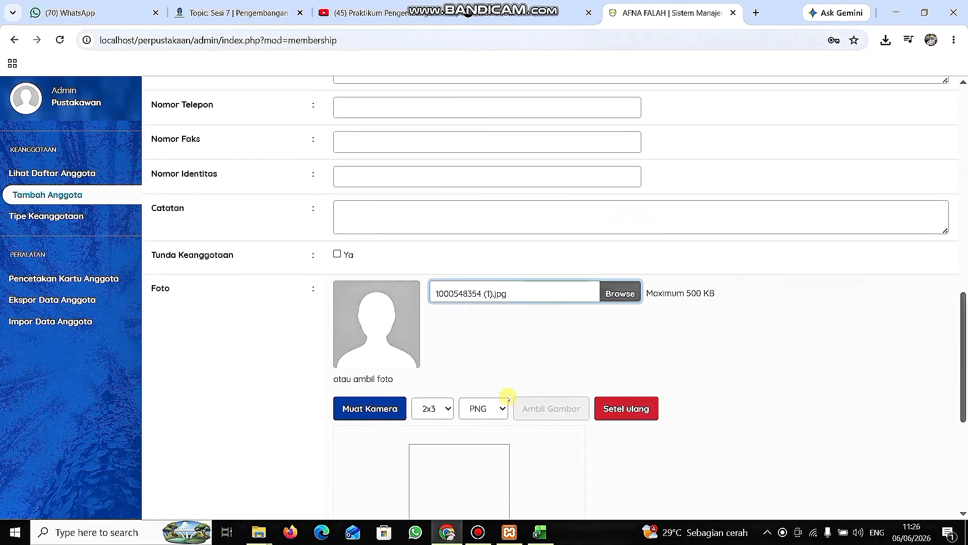
left_click(497, 355)
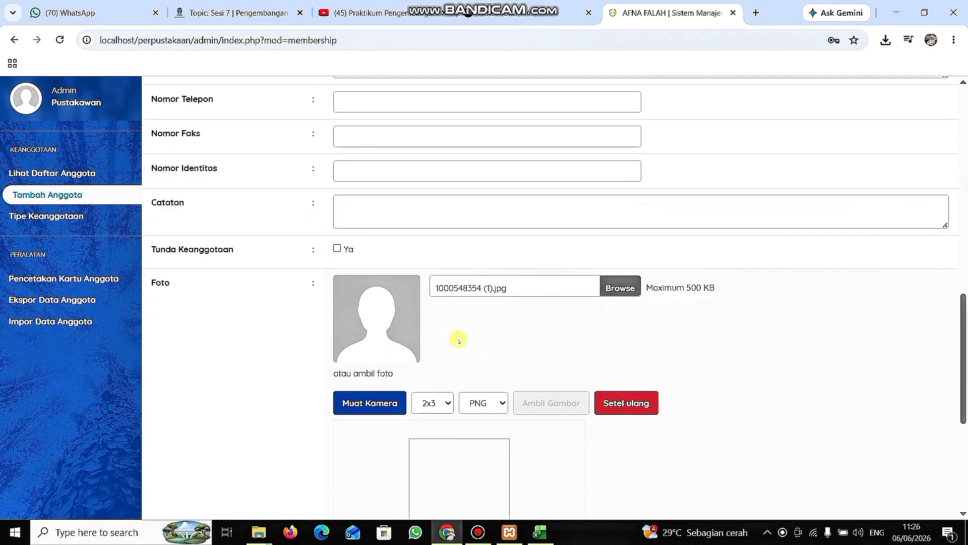
Fill in the member's e-mail address in the Surel field using the saved suggestion.
scroll(498, 379, "down", 5)
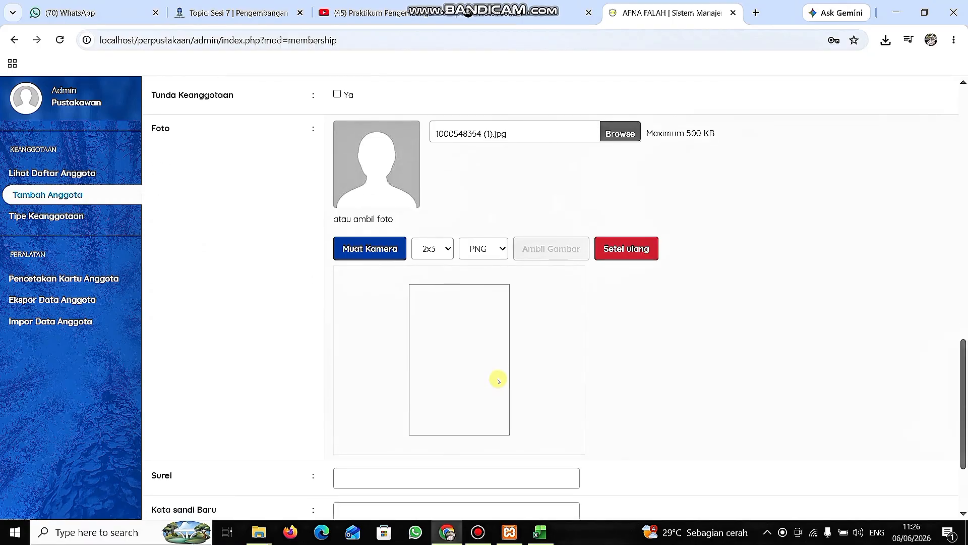
left_click(411, 346)
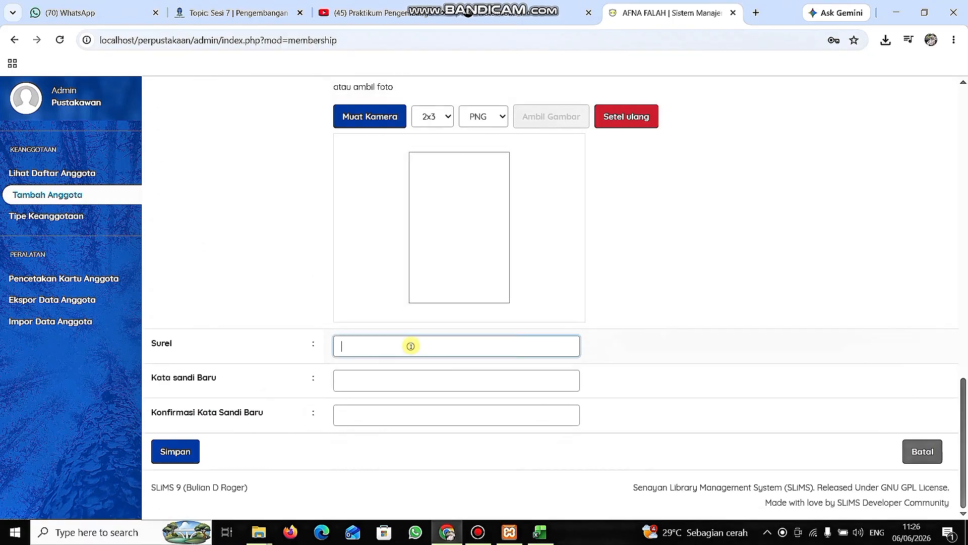
left_click(475, 377)
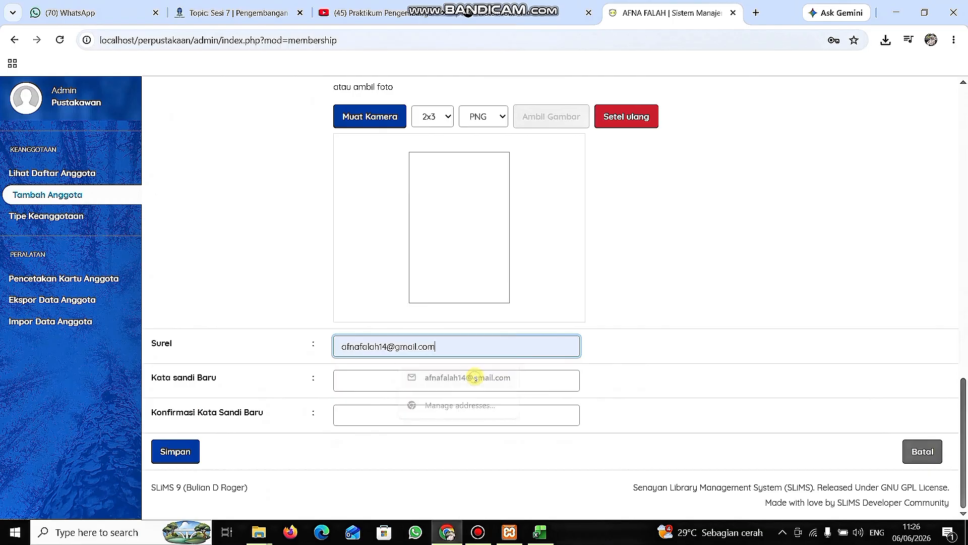
Enter a password in the Kata Sandi Baru and Konfirmasi Kata Sandi Baru fields and try to save the member record.
left_click(448, 377)
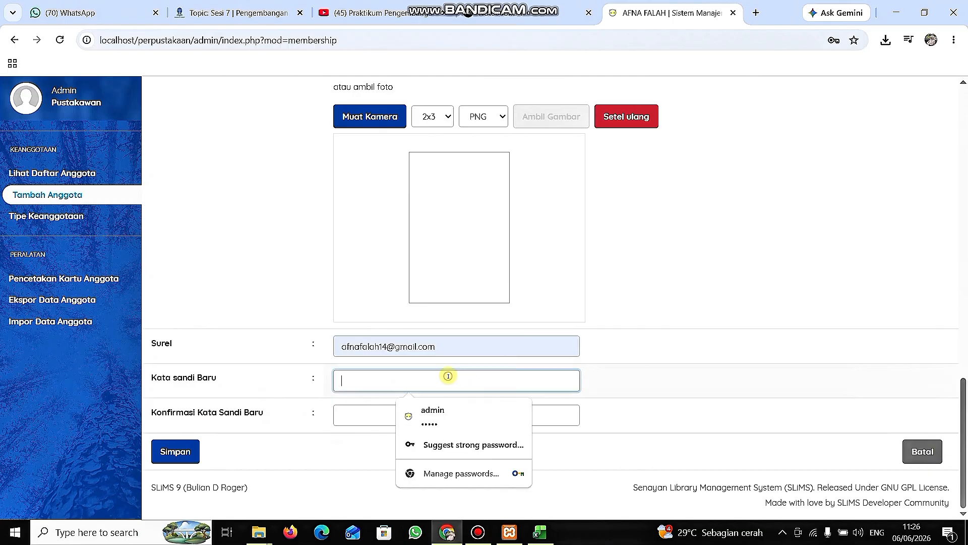
left_click(355, 414)
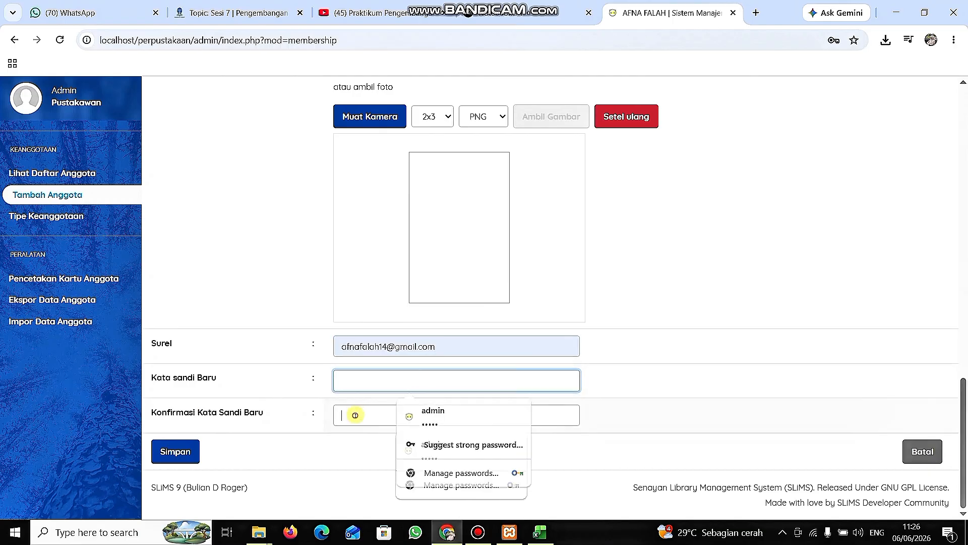
left_click(352, 379)
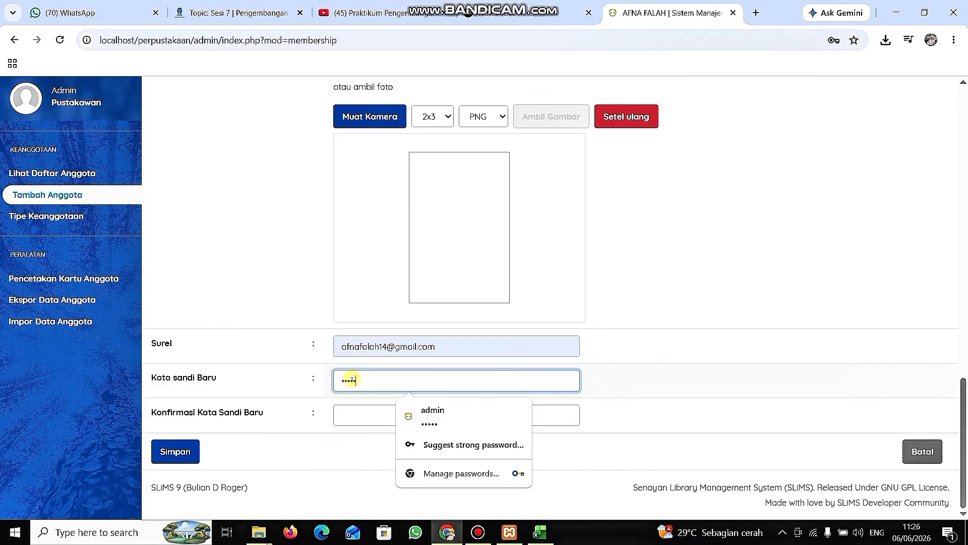
left_click(349, 414)
type("••")
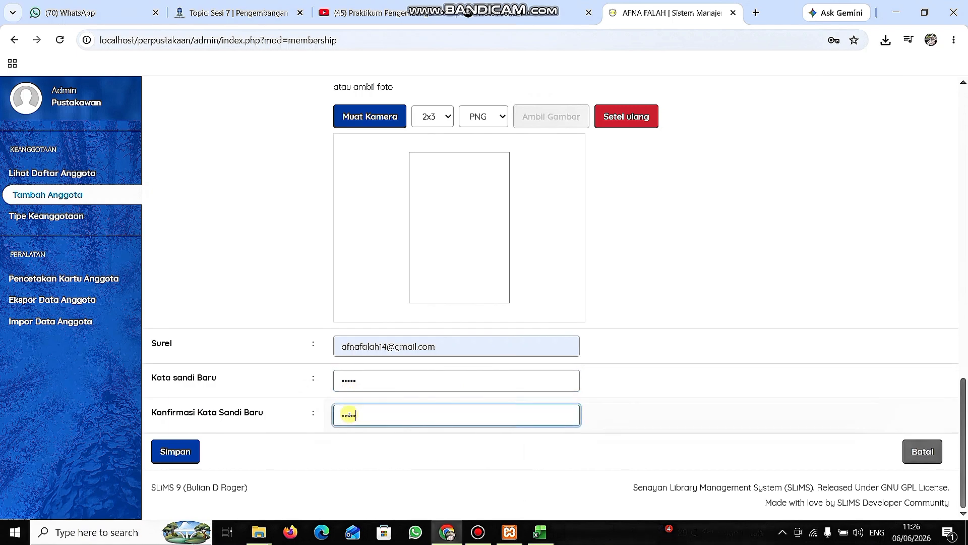
type("•••")
scroll(455, 277, "up", 15)
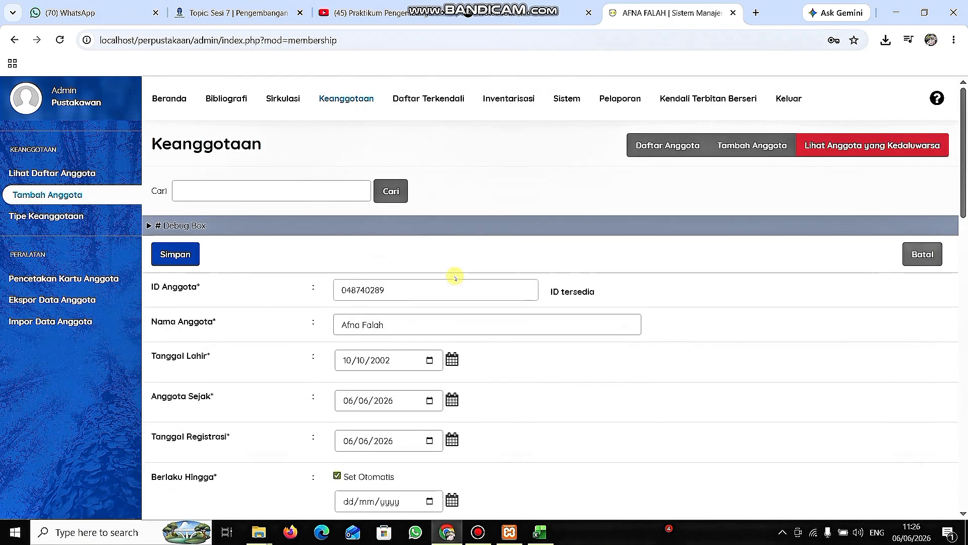
scroll(455, 277, "down", 15)
left_click(175, 451)
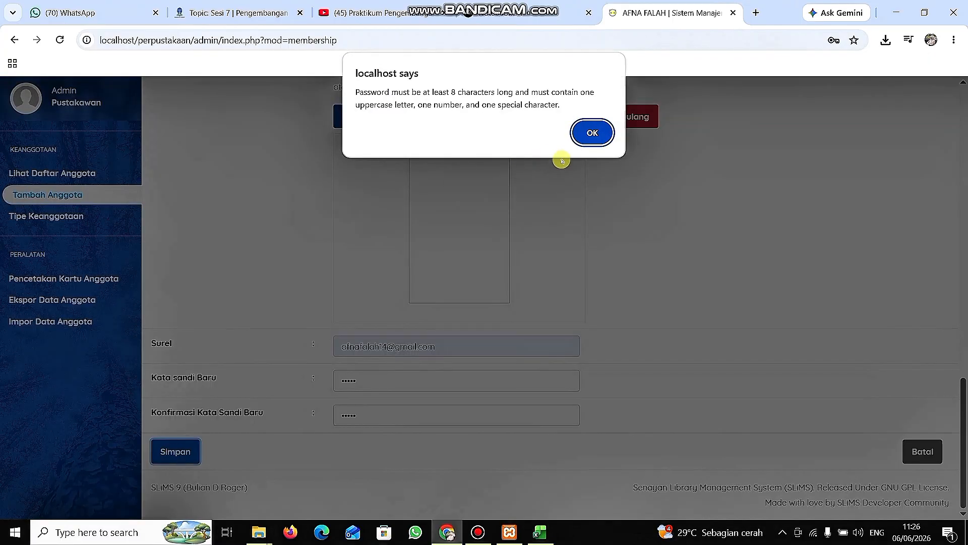
left_click(592, 132)
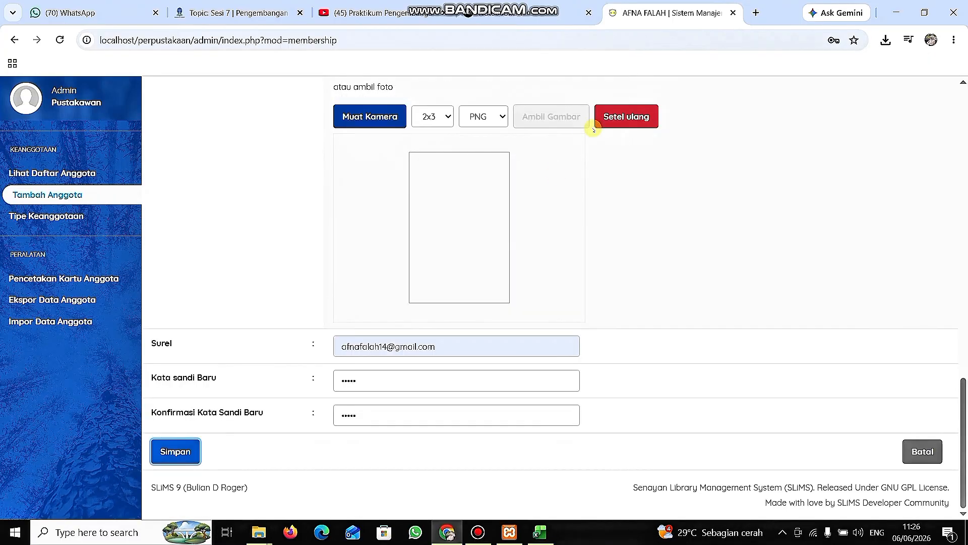
Replace the member's password and its confirmation with a longer one and try to save the record again.
left_click(403, 384)
key("BackSpace")
key("BackSpace")
key("BackSpace")
key("BackSpace")
key("BackSpace")
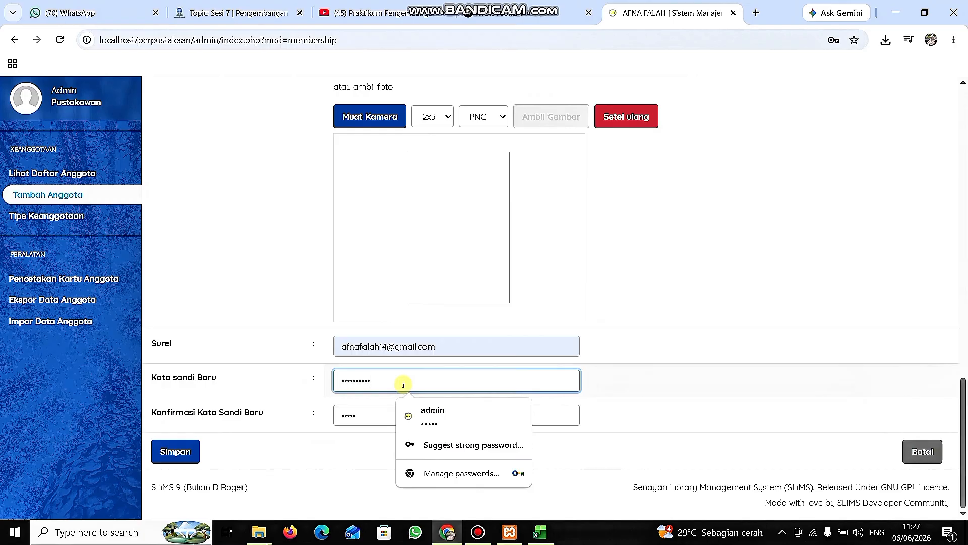
left_click(372, 414)
key("BackSpace")
key("BackSpace")
key("BackSpace")
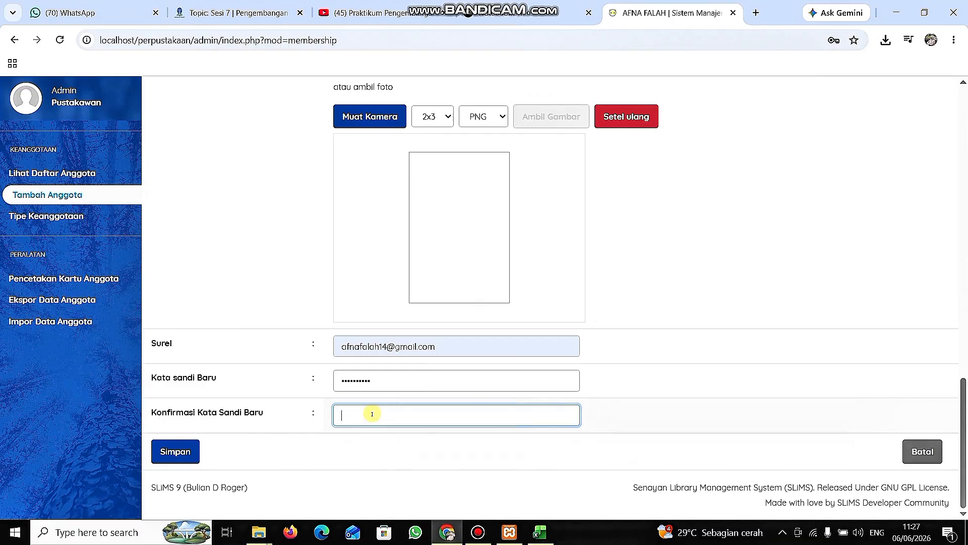
left_click(374, 419)
type("••")
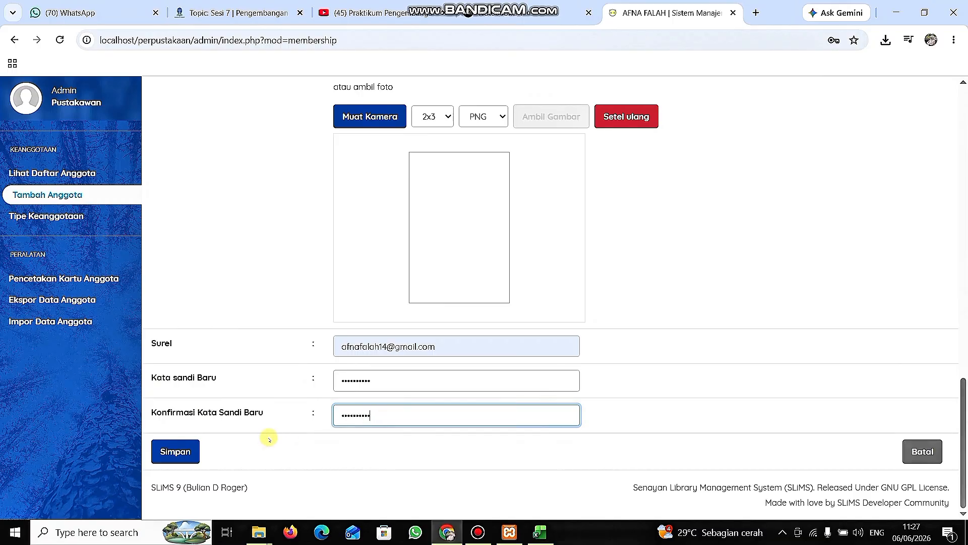
left_click(184, 452)
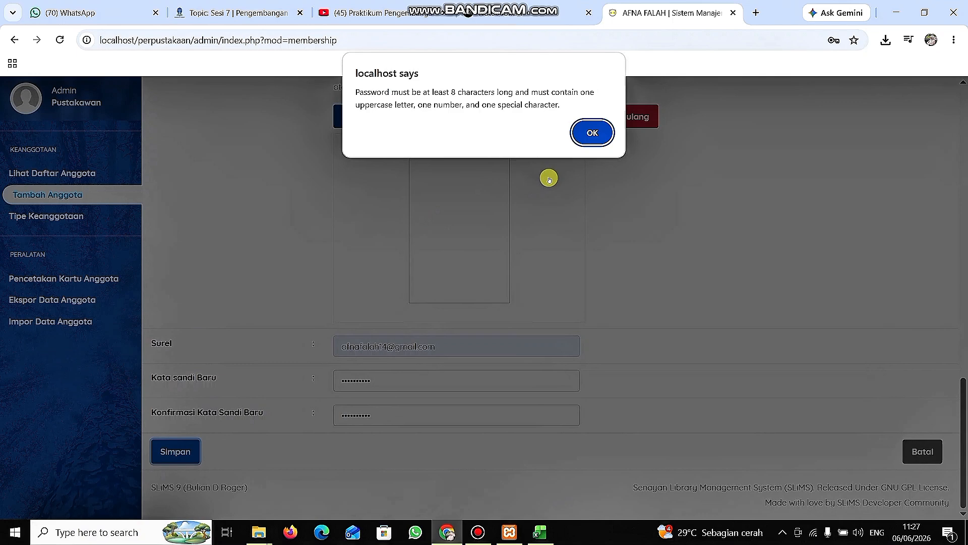
left_click(591, 133)
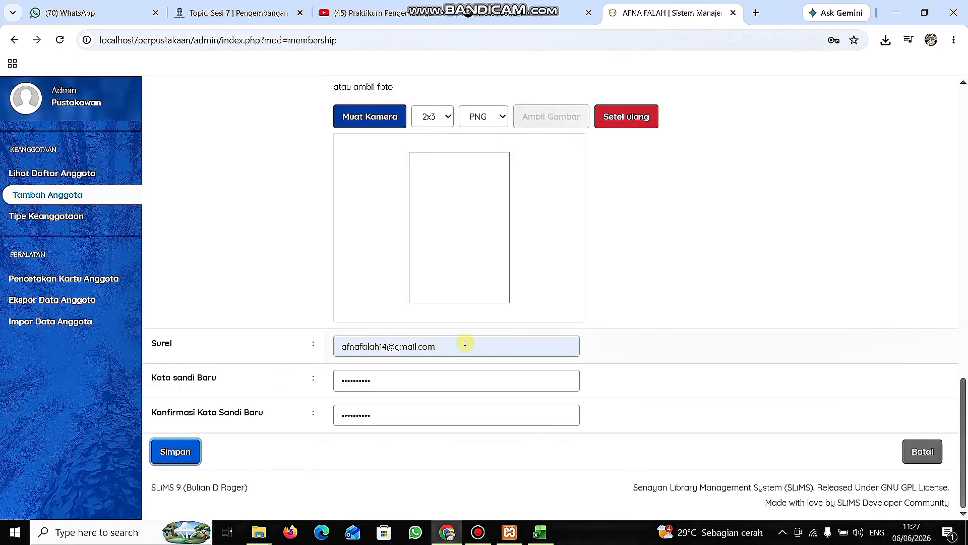
Extend the member's password in both password fields, save the member record and decline storing the password in the browser.
left_click(424, 388)
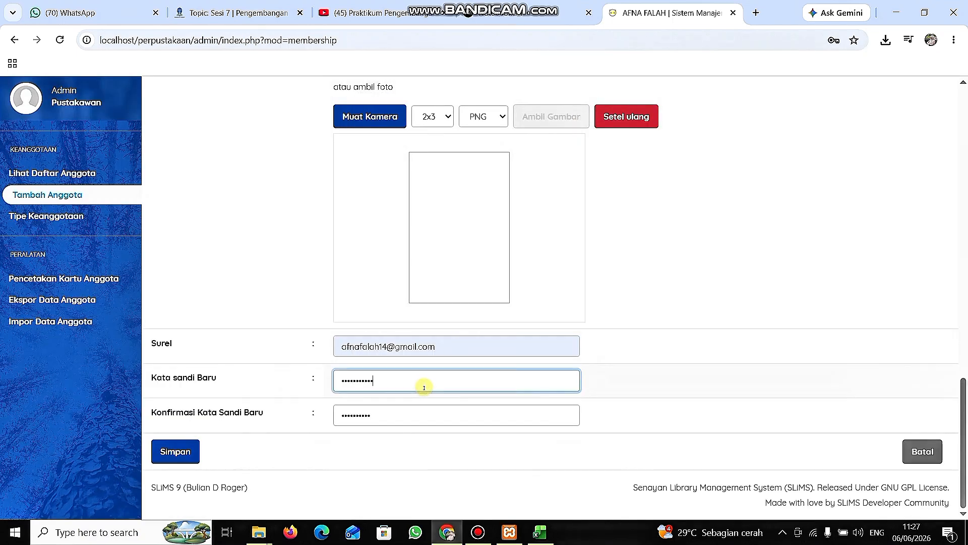
left_click(411, 415)
type("4")
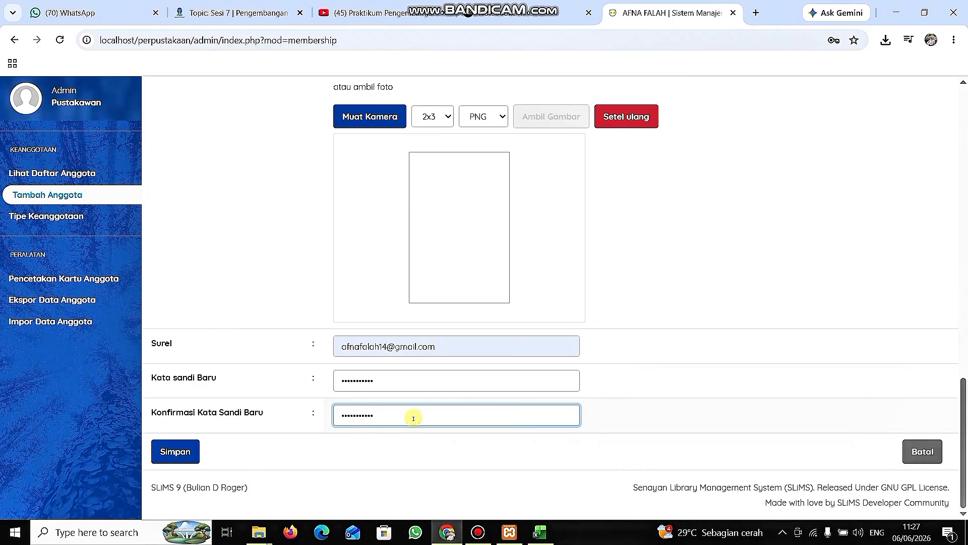
left_click(175, 451)
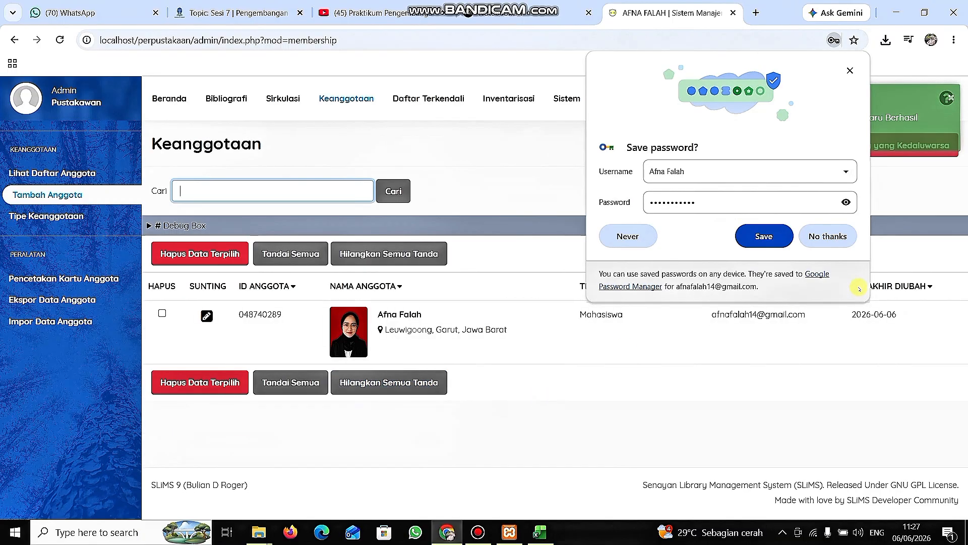
left_click(837, 240)
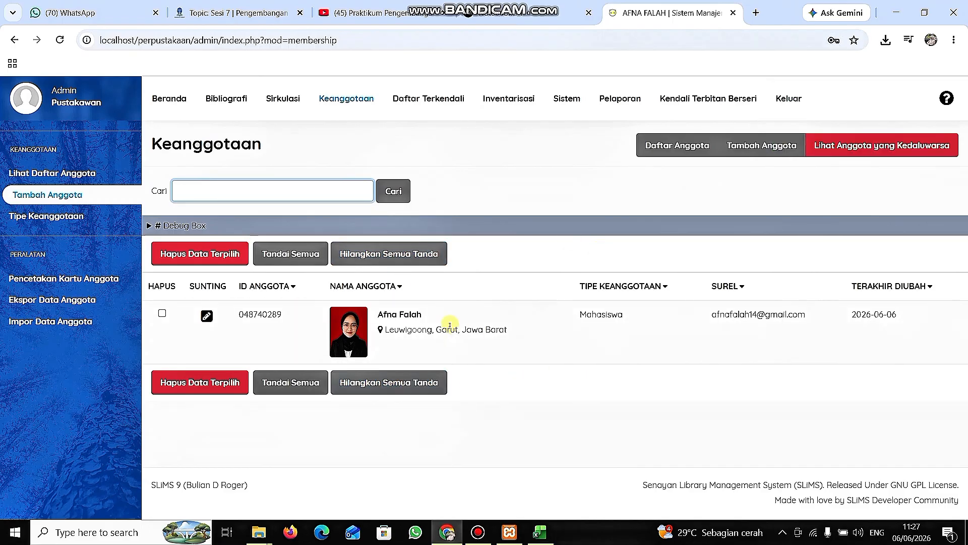
Start a new member record and enter the second member's ID and full name in ID Anggota and Nama Anggota.
left_click(764, 148)
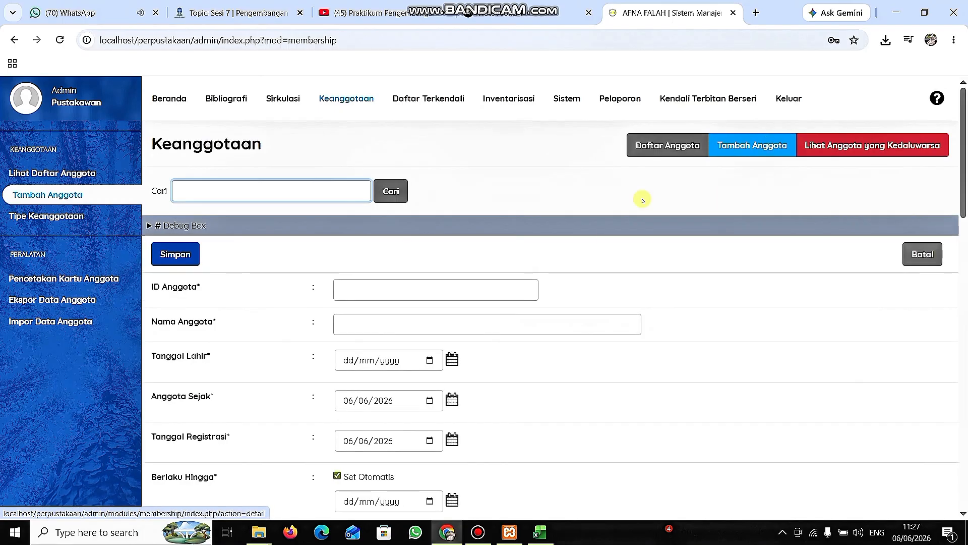
left_click(433, 293)
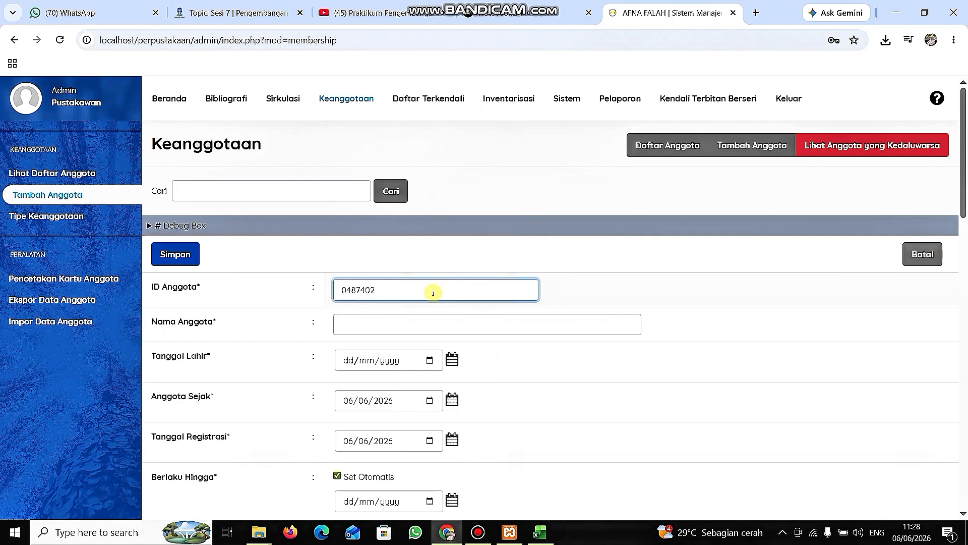
left_click(419, 320)
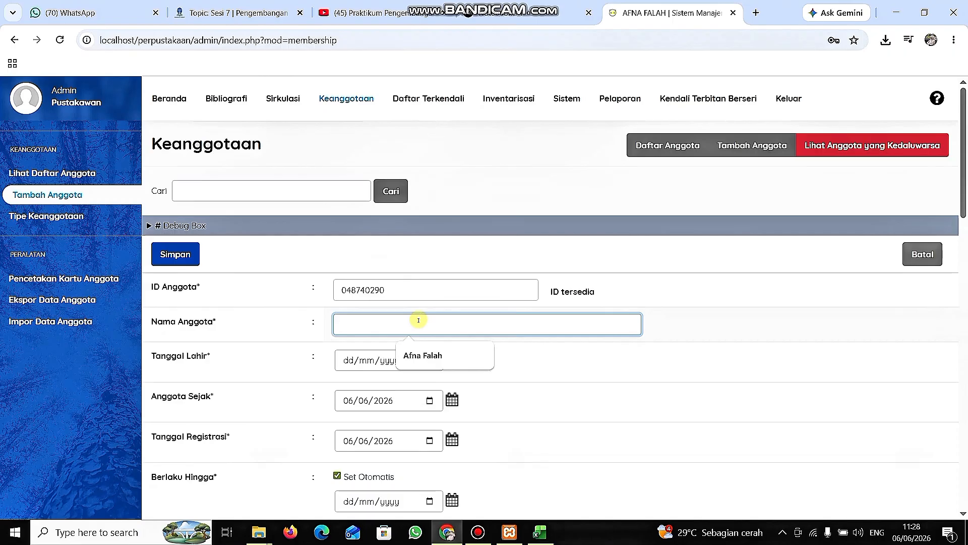
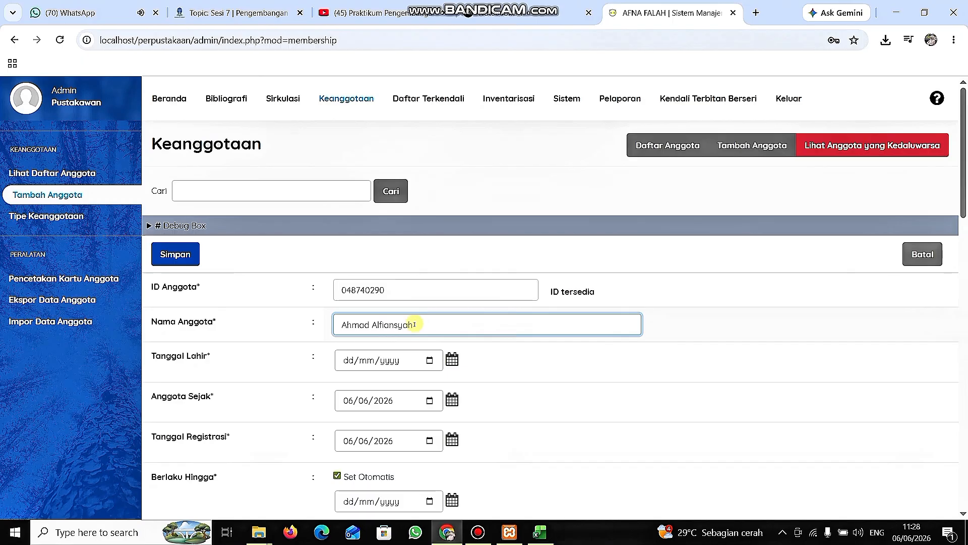
Enter the second member's date of birth in the Tanggal Lahir field.
left_click(348, 361)
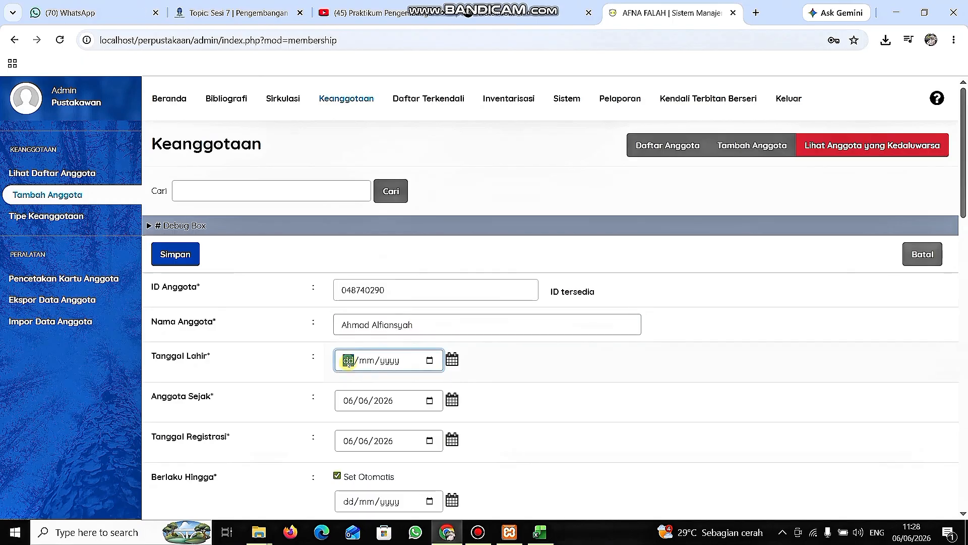
type("10/10/2003")
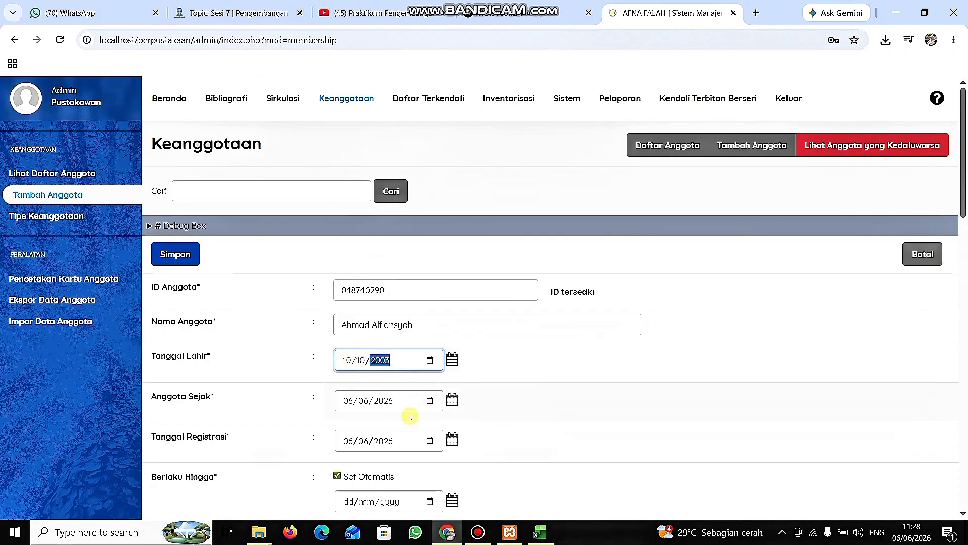
scroll(409, 409, "down", 2)
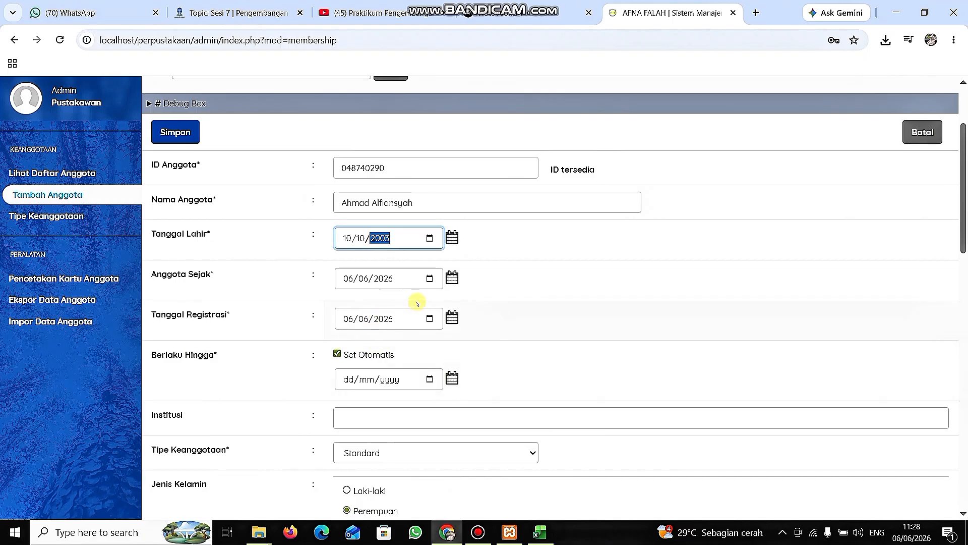
Set the member's Institusi to Teknologi Pendidikan, Tipe Keanggotaan to Mahasiswa and Jenis Kelamin to Laki-laki.
scroll(414, 305, "down", 1)
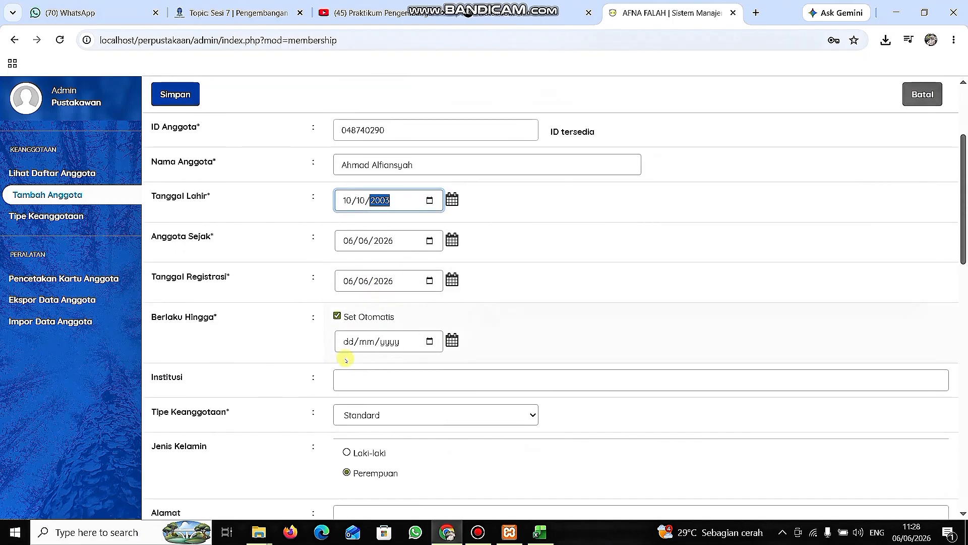
left_click(357, 384)
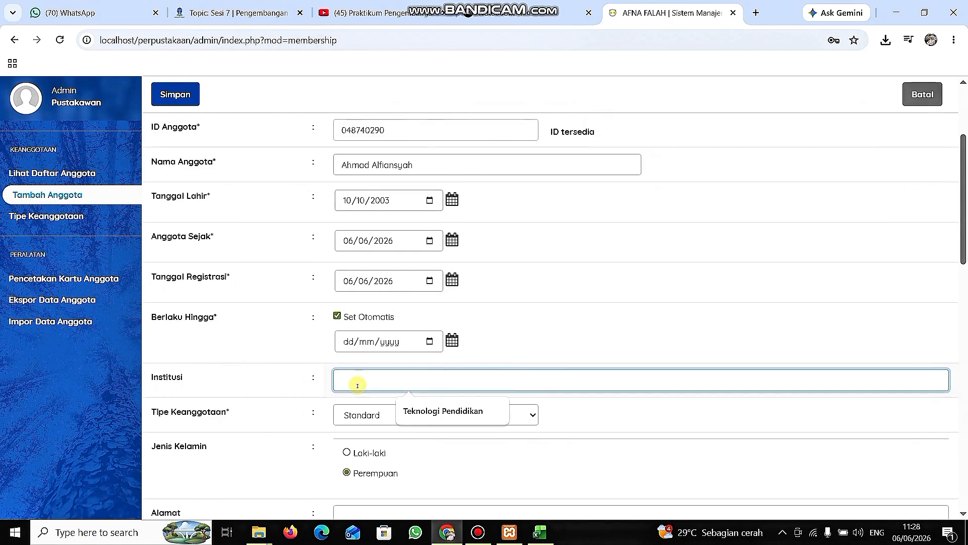
type("Teknologi Pendidikan")
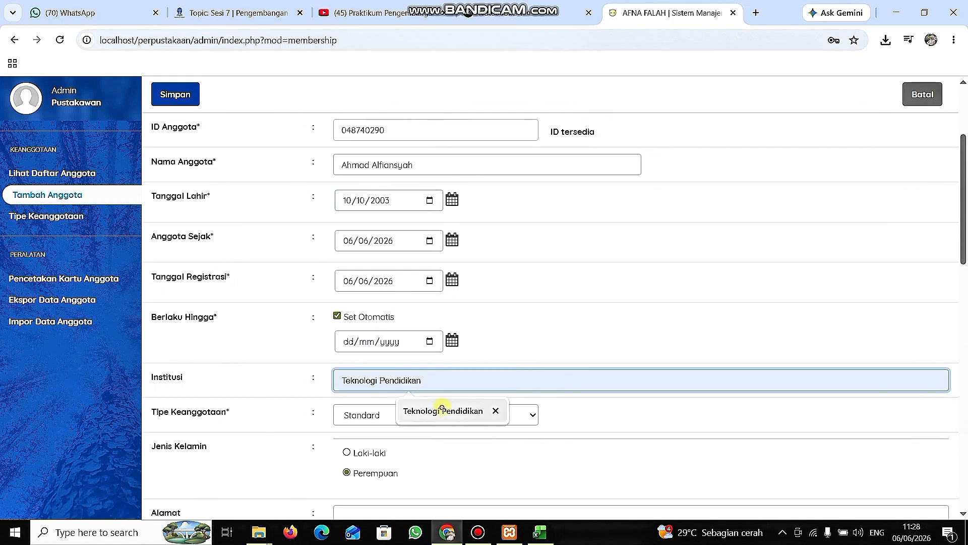
left_click(443, 409)
left_click(427, 415)
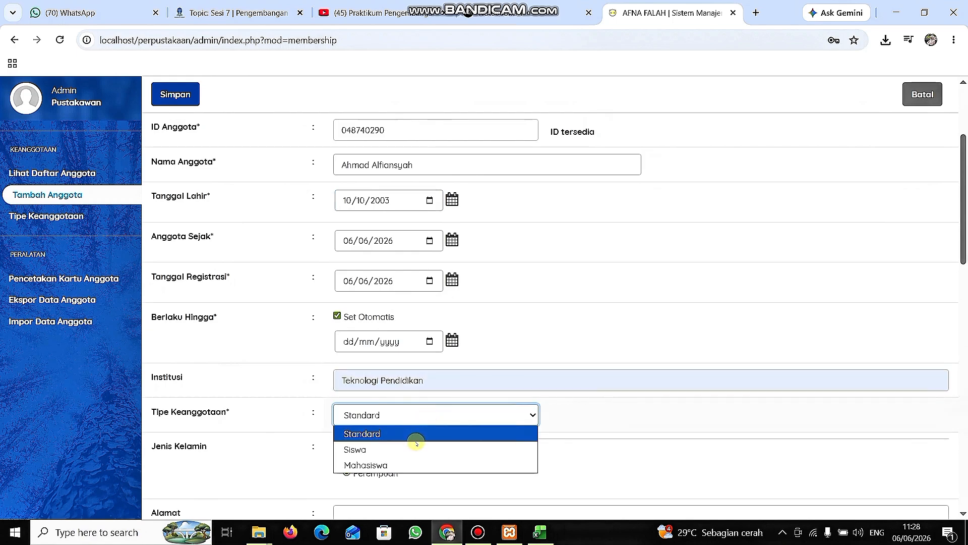
left_click(411, 463)
scroll(411, 463, "down", 1)
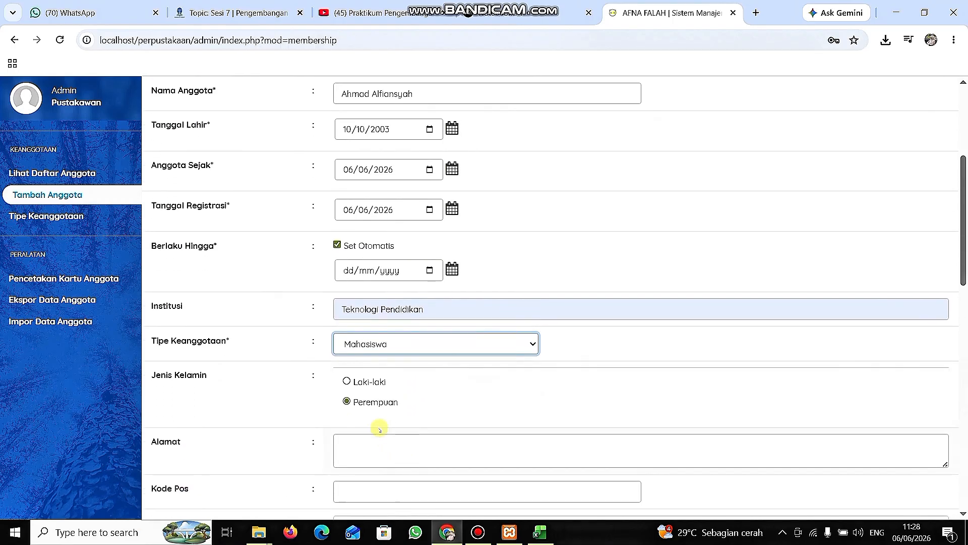
left_click(360, 385)
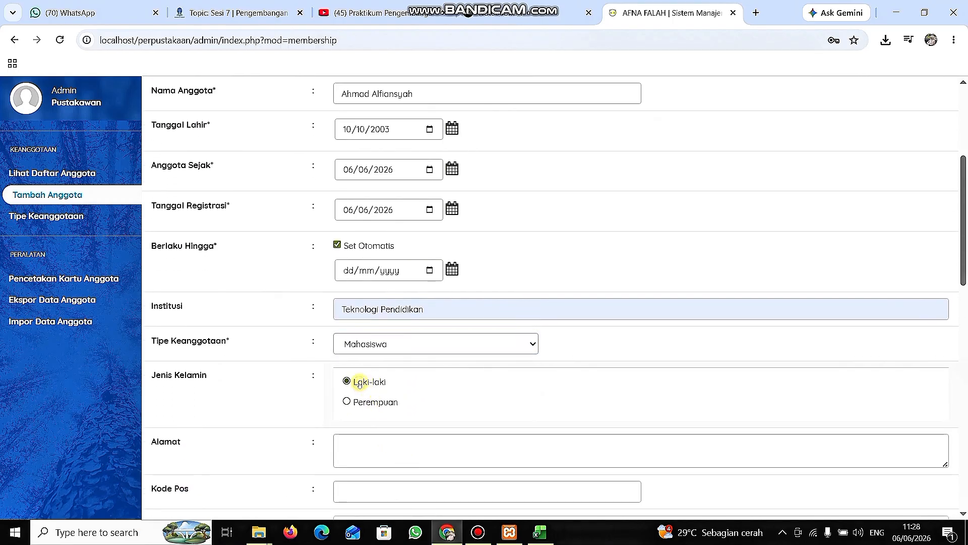
Enter the member's address in Alamat, copy it into Alamat Surat, and fill in the postal code in Kode Pos.
scroll(429, 384, "down", 2)
left_click(409, 353)
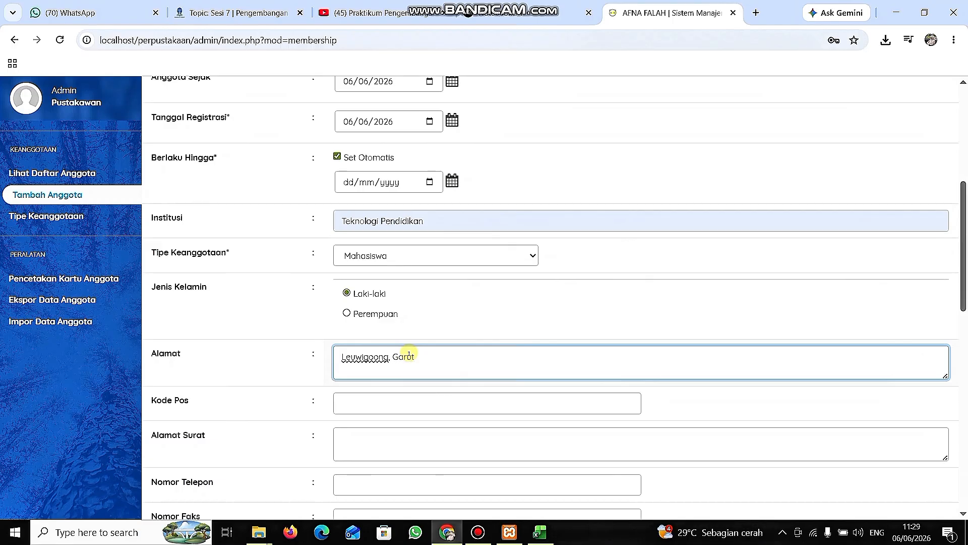
type("a arat")
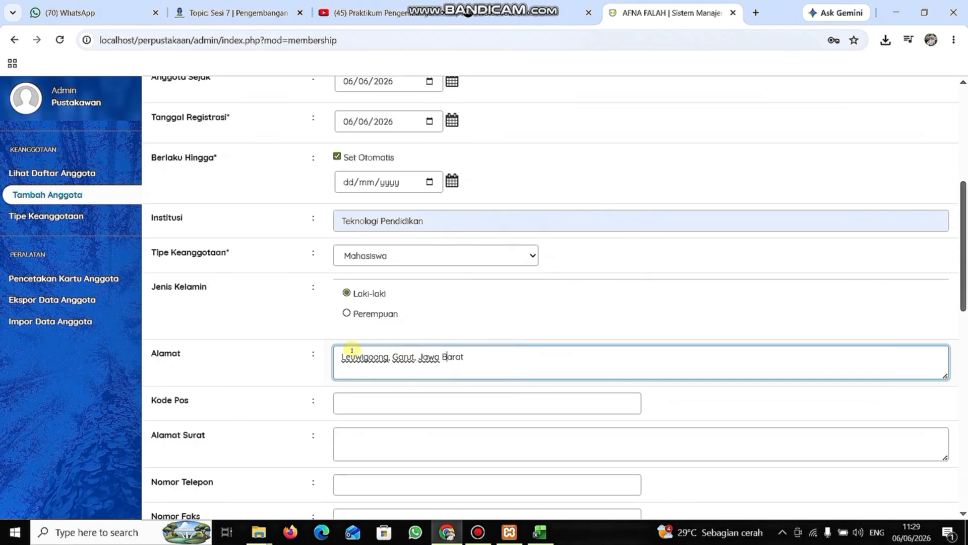
left_click_drag(342, 357, 460, 359)
key("ctrl+c")
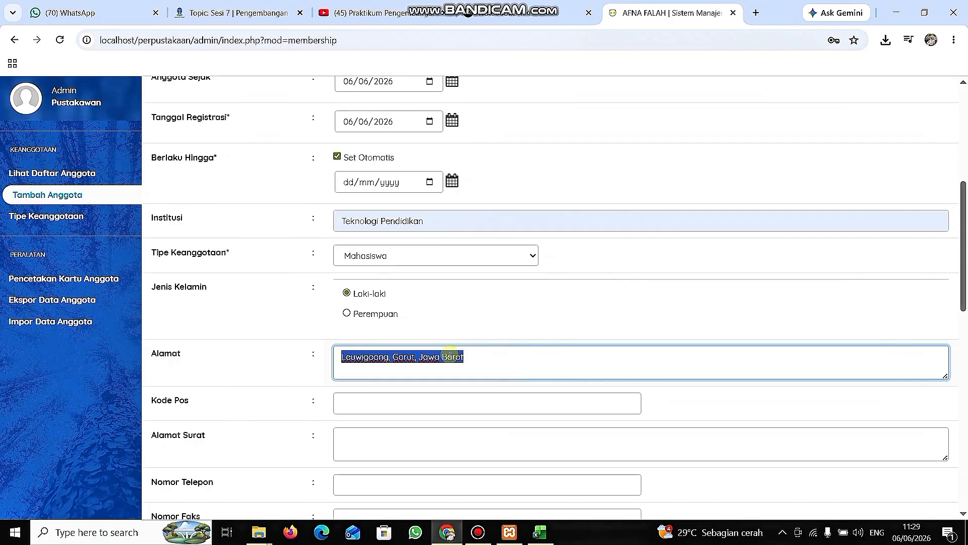
left_click(401, 441)
key("ctrl+v")
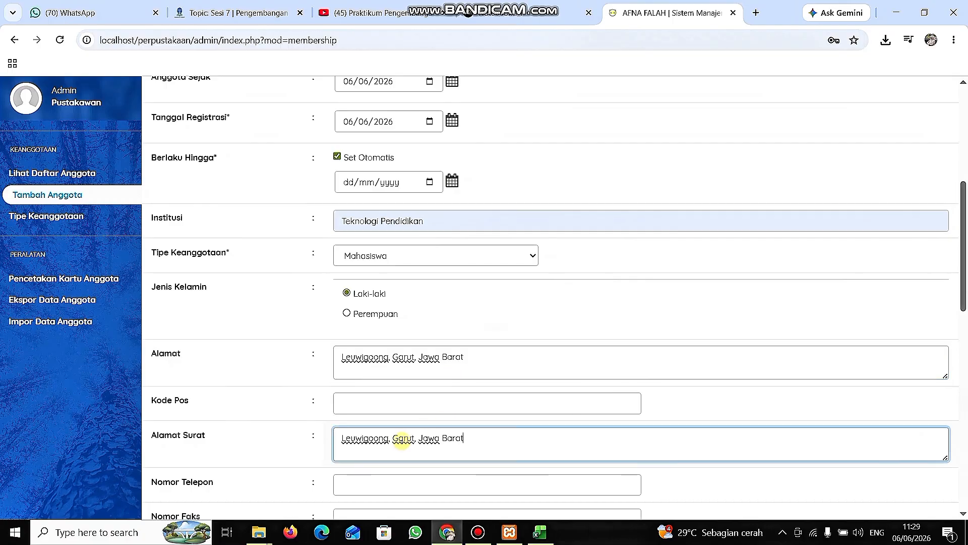
left_click(396, 402)
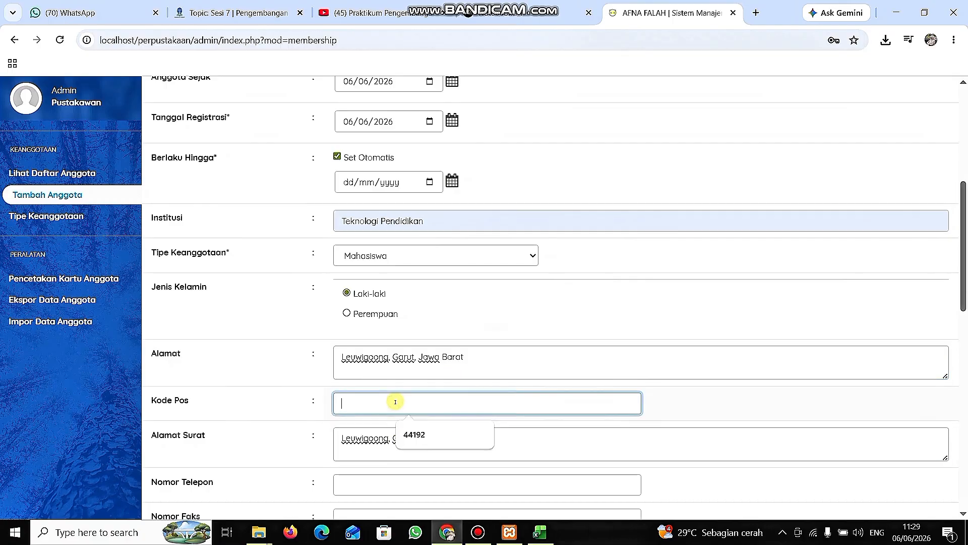
type("44192")
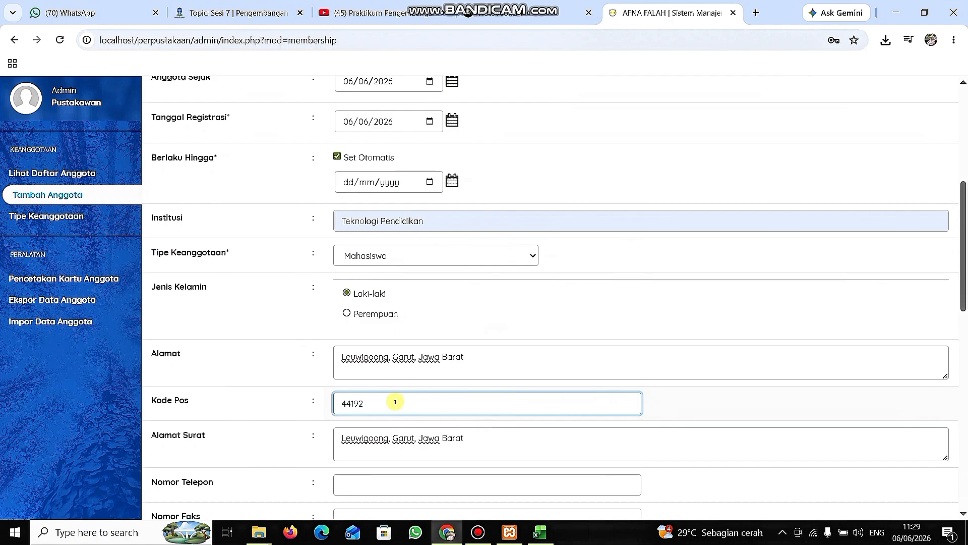
Attach the image WhatsApp Image 2026-06-06 at 07.22.24 (1) from the Downloads folder as the member's photo.
scroll(396, 402, "down", 3)
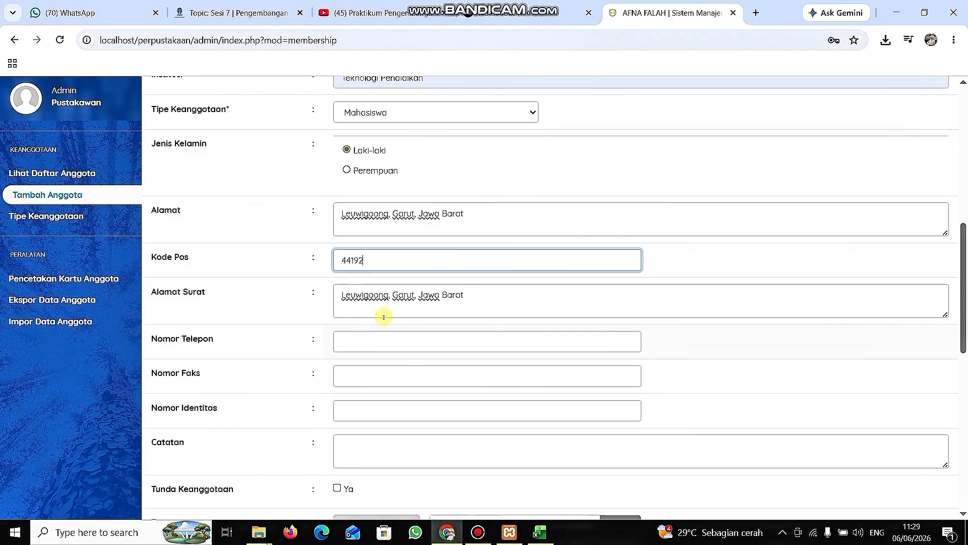
scroll(379, 409, "down", 2)
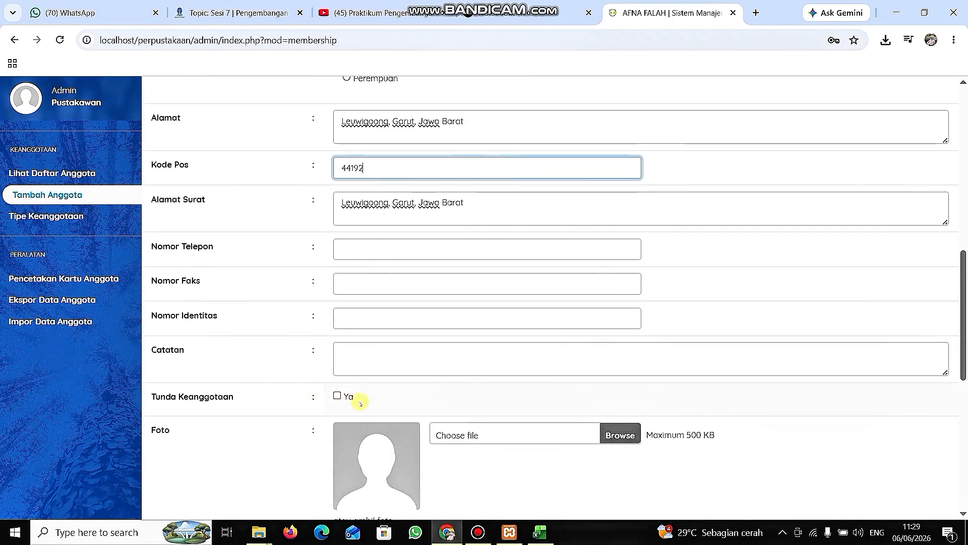
scroll(367, 391, "down", 2)
scroll(367, 391, "down", 1)
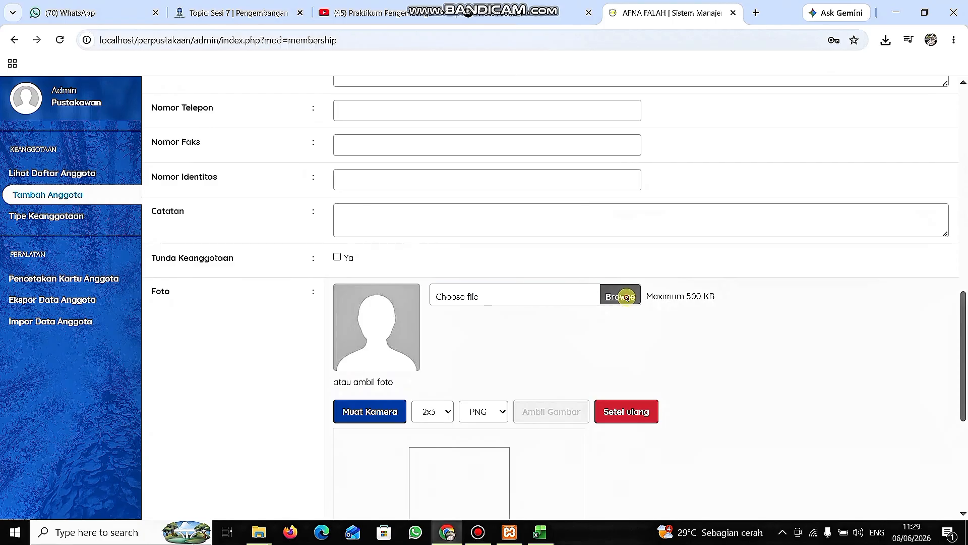
left_click(627, 297)
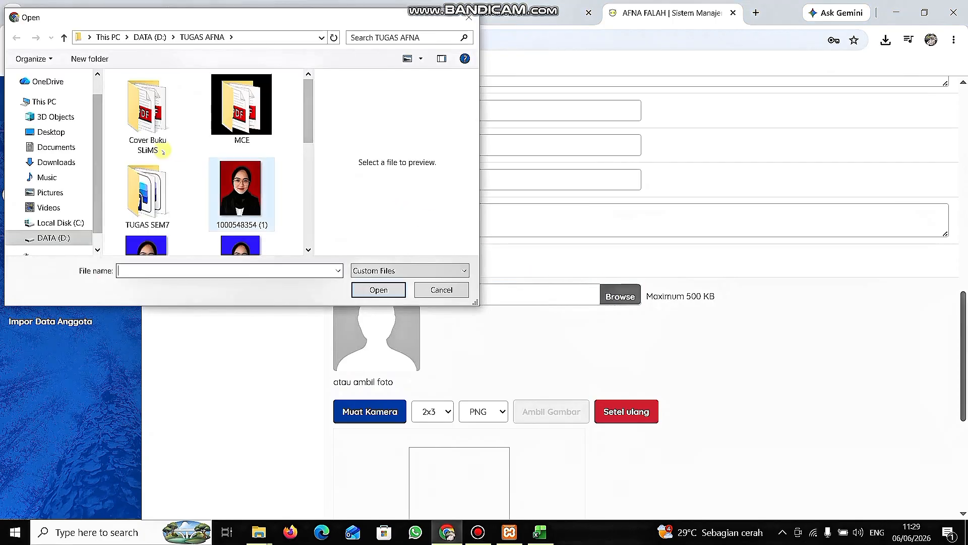
left_click(62, 162)
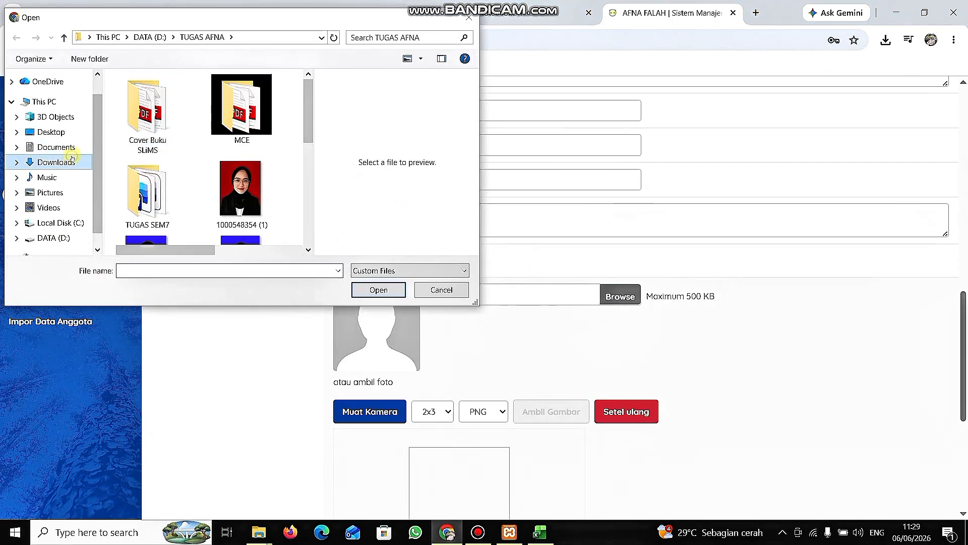
left_click(242, 111)
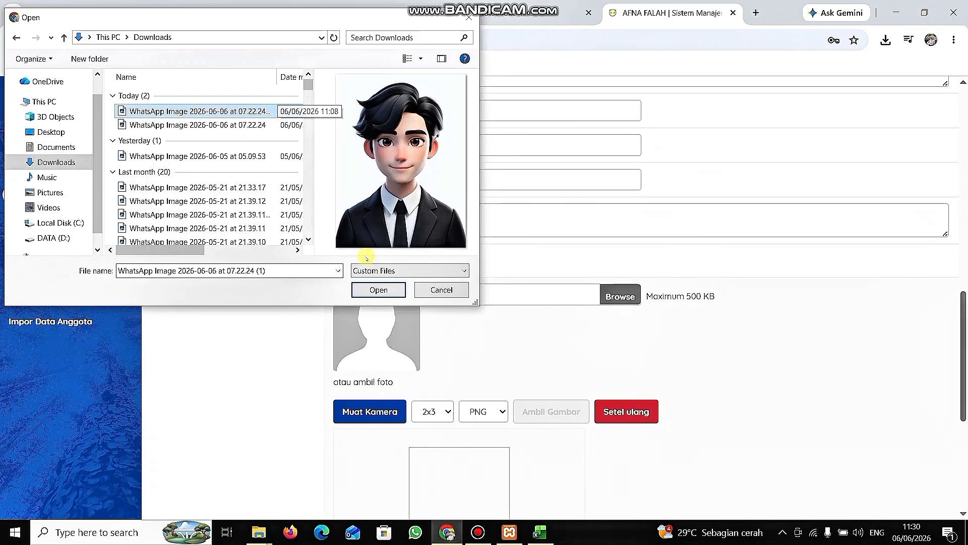
left_click(374, 289)
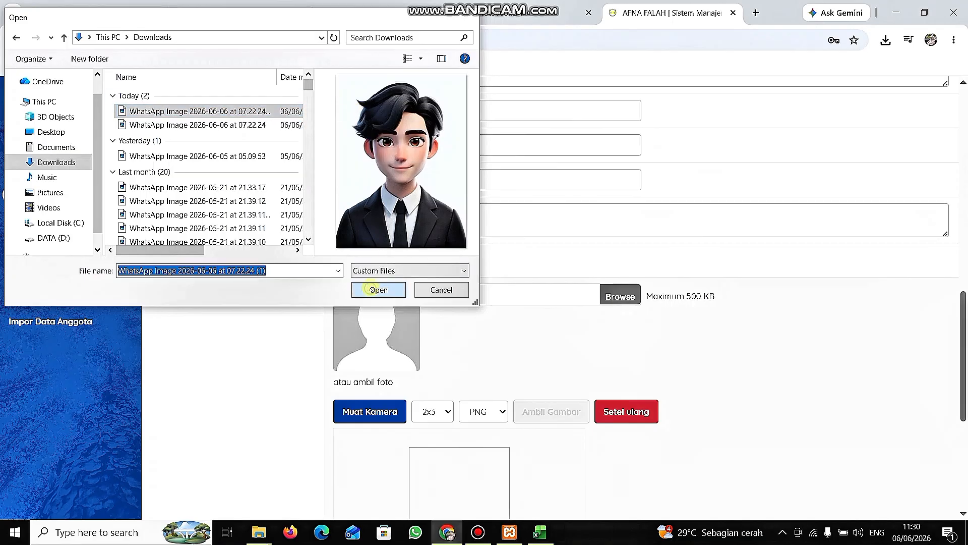
Enter the second member's e-mail address in the Surel field.
scroll(581, 368, "down", 6)
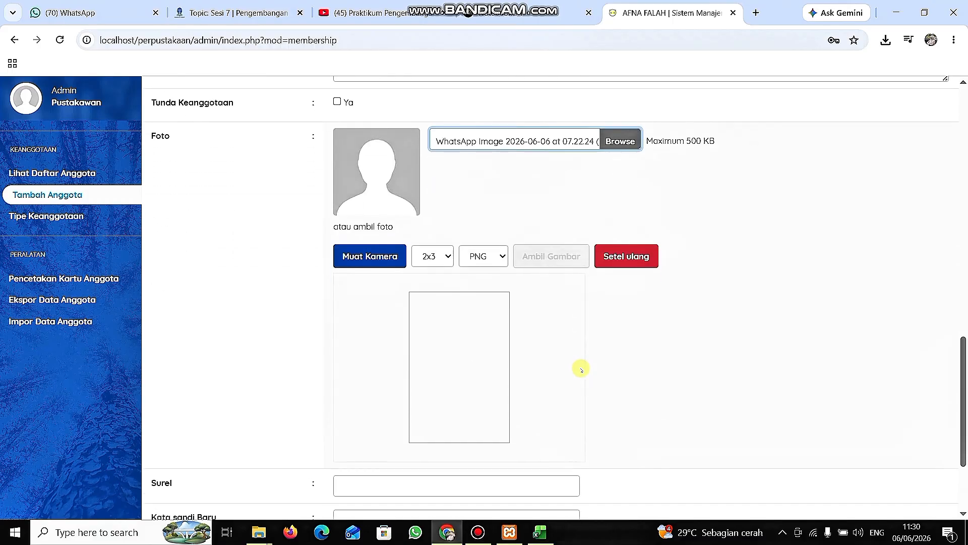
left_click(421, 356)
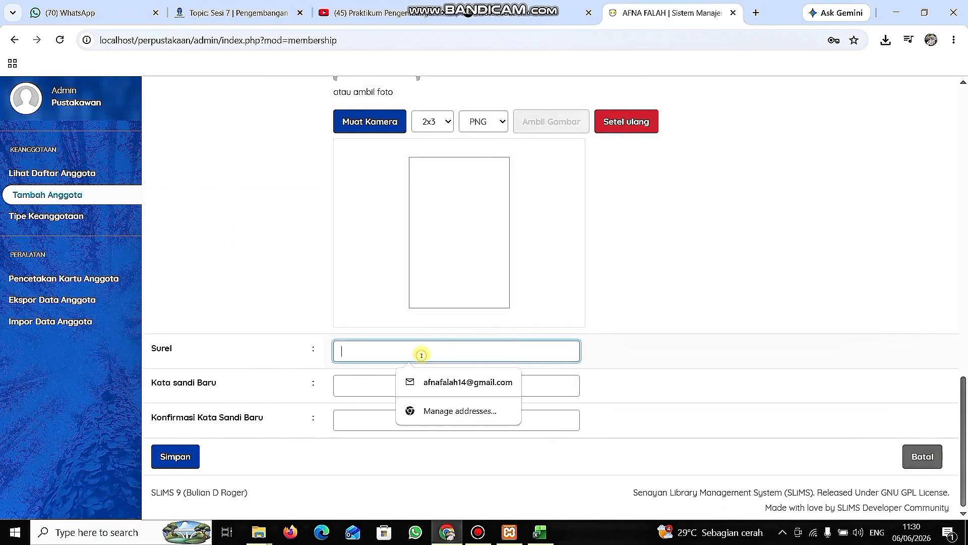
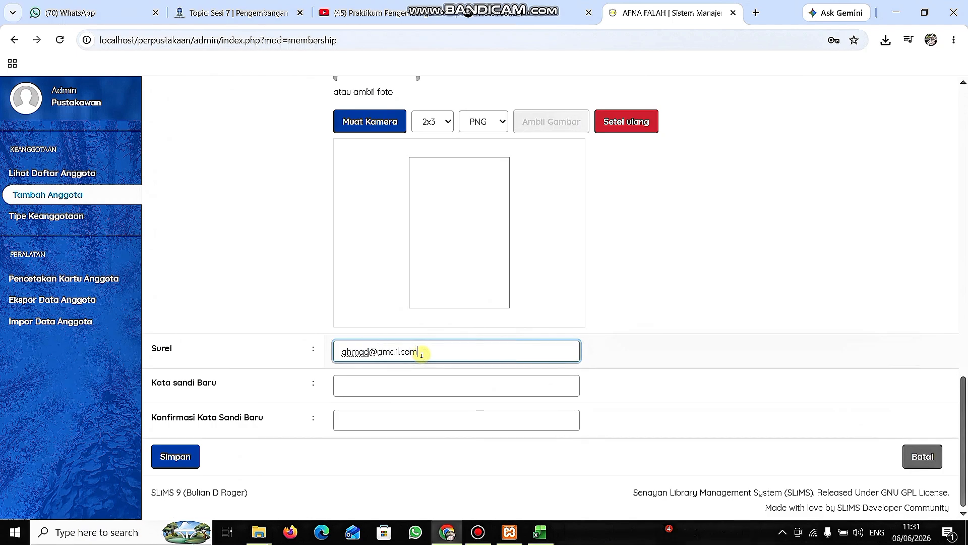
scroll(421, 351, "down", 1)
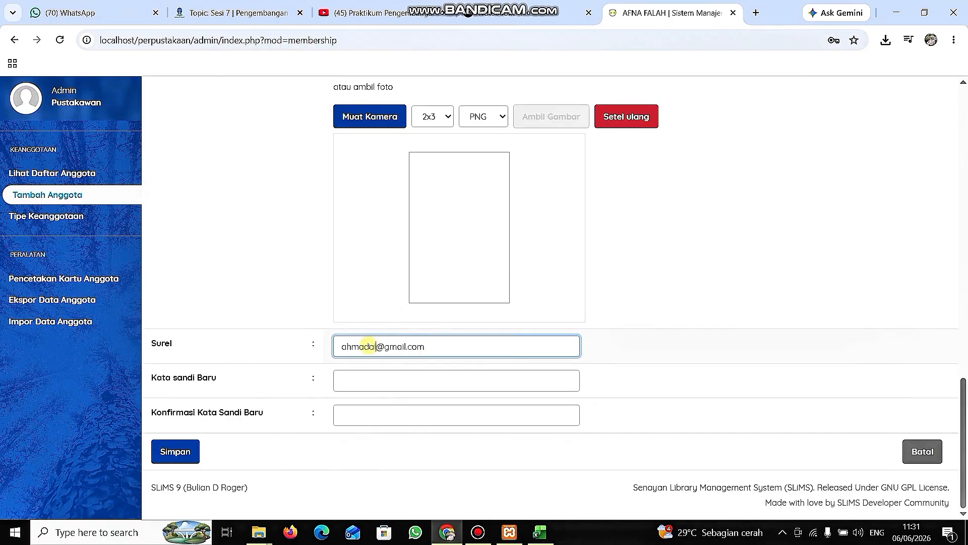
Enter the member's password in Kata Sandi Baru and repeat it in Konfirmasi Kata Sandi Baru.
left_click(385, 379)
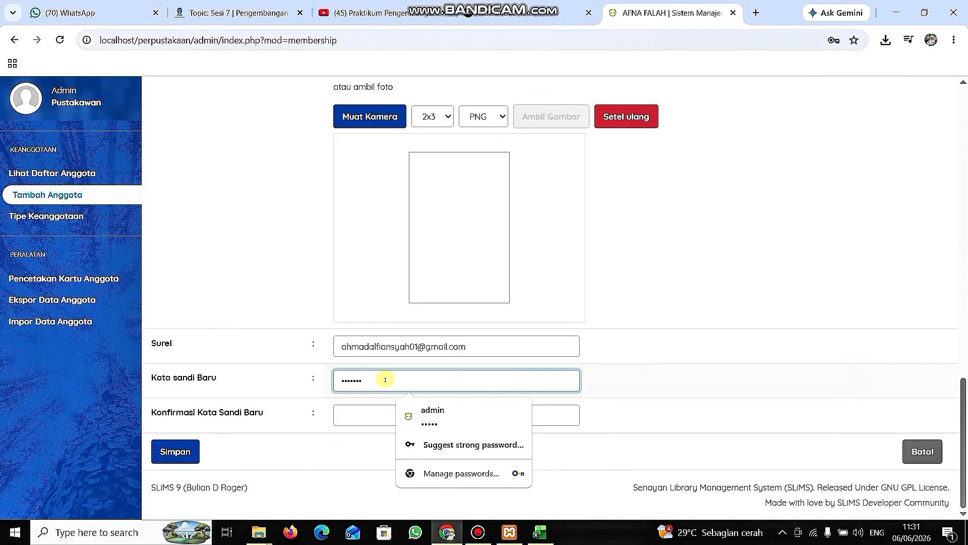
left_click(372, 415)
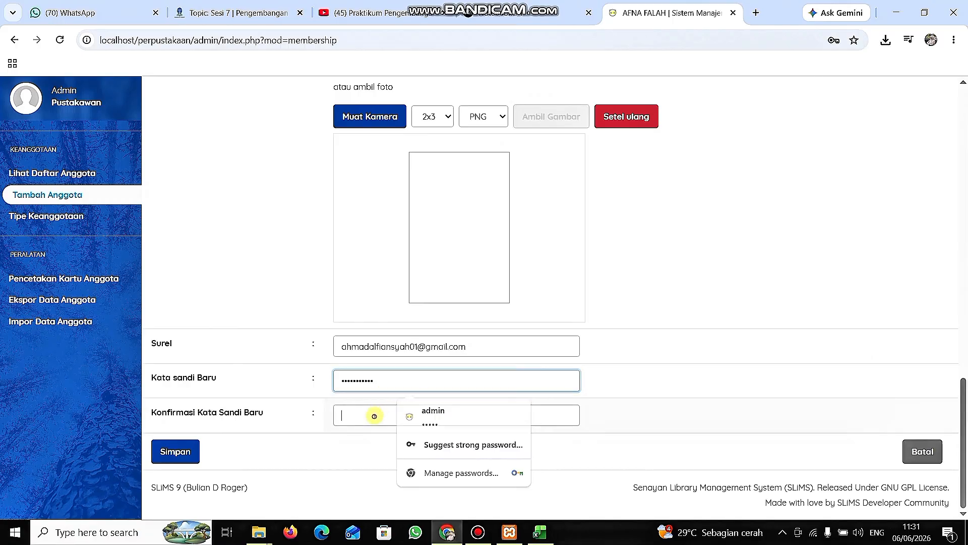
type("12")
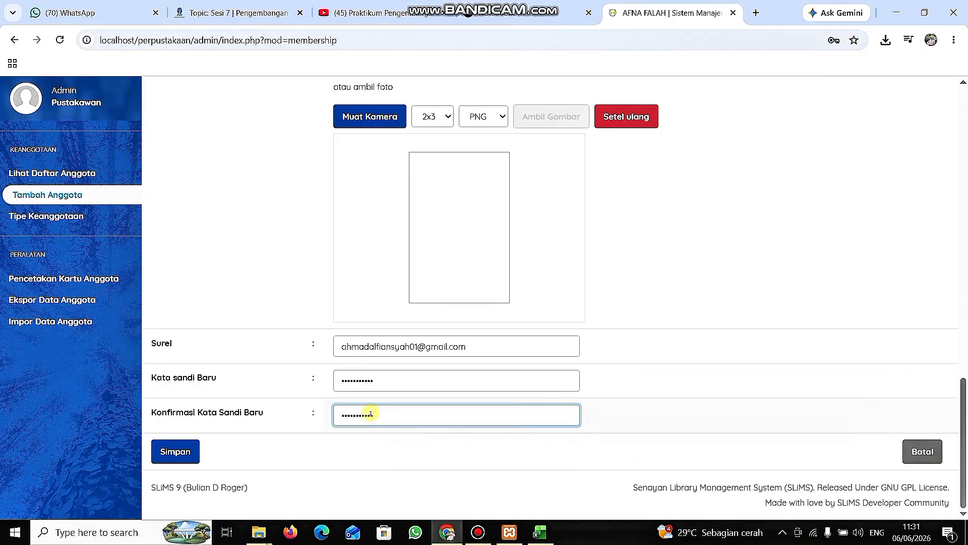
Save the second member's record and decline storing the password in the browser.
scroll(472, 320, "up", 4)
scroll(472, 320, "down", 4)
left_click(184, 449)
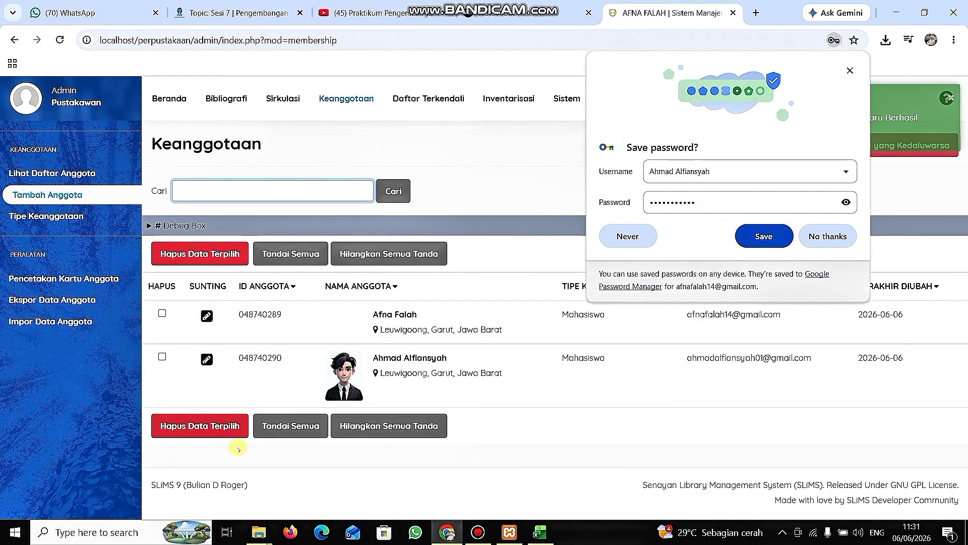
left_click(828, 236)
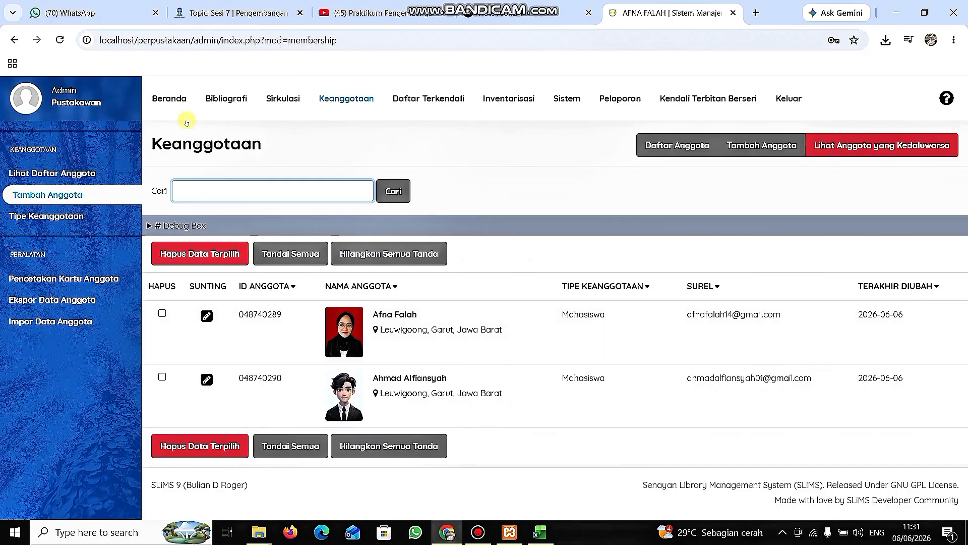
left_click(95, 175)
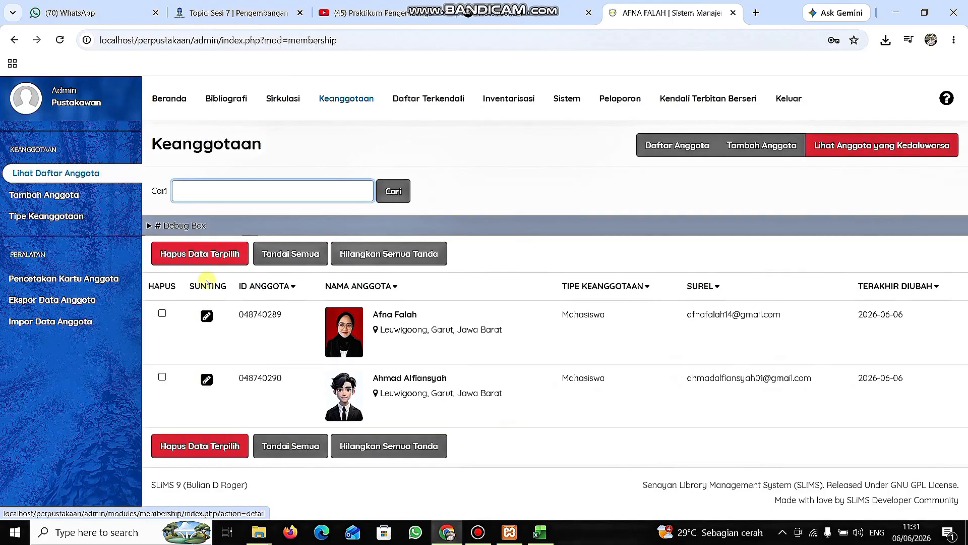
left_click(80, 198)
left_click(85, 213)
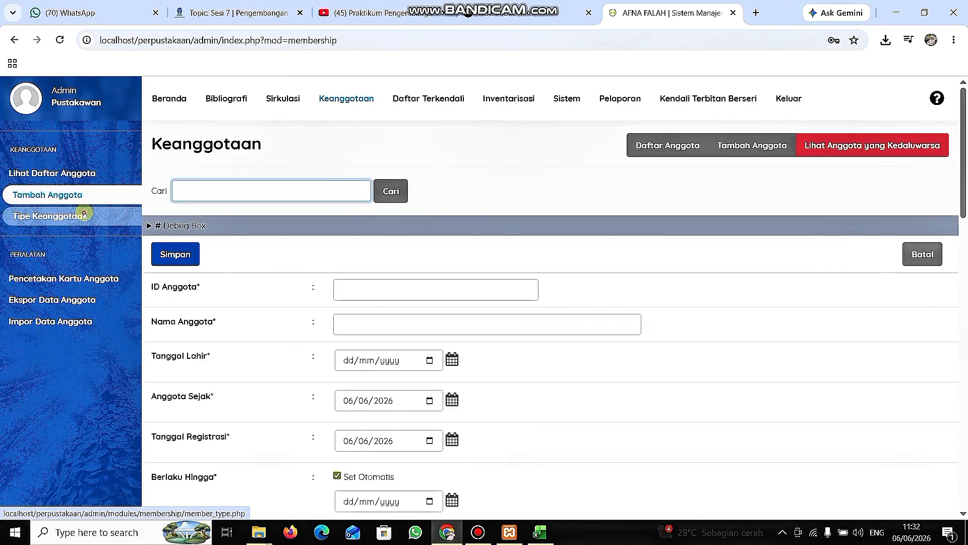
Open the member card printing page, mark all members and add them to the print queue.
left_click(86, 279)
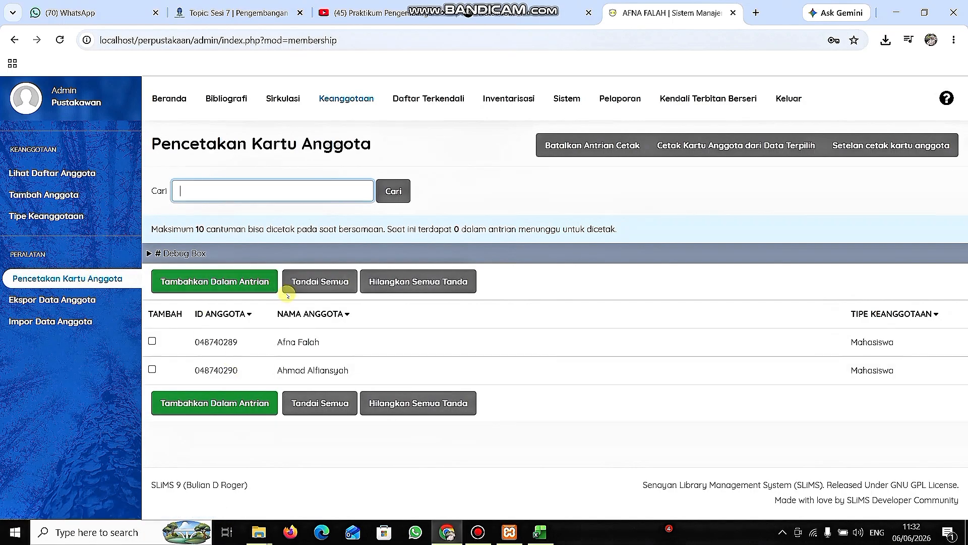
left_click(320, 282)
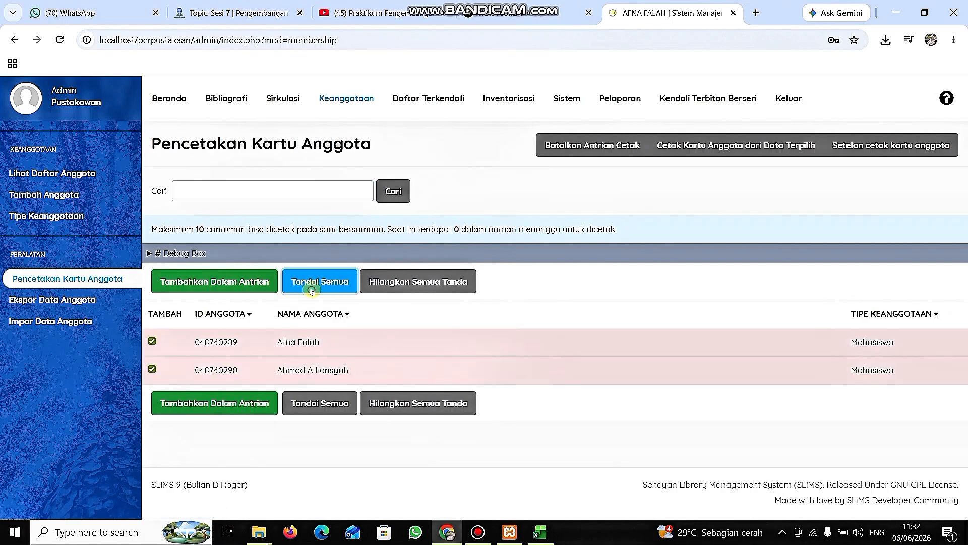
left_click(249, 287)
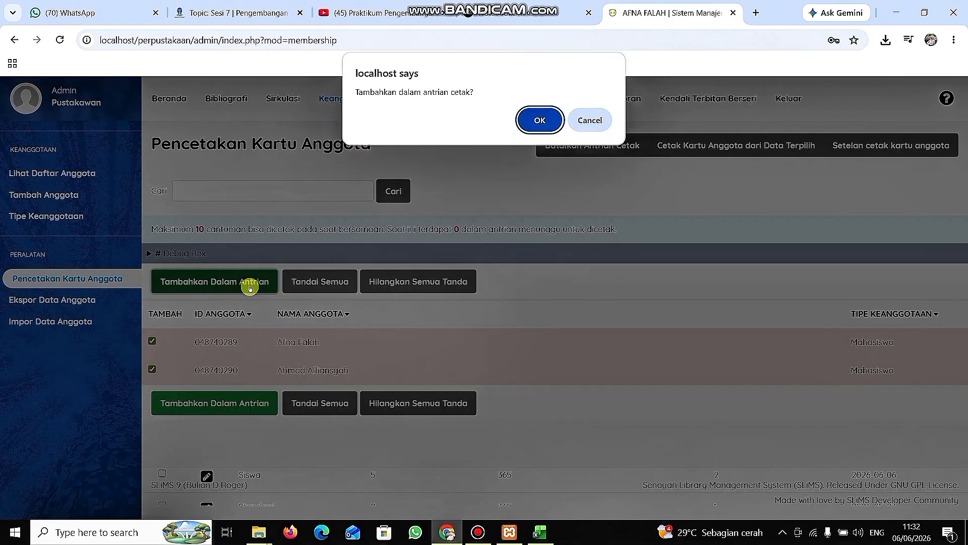
left_click(539, 120)
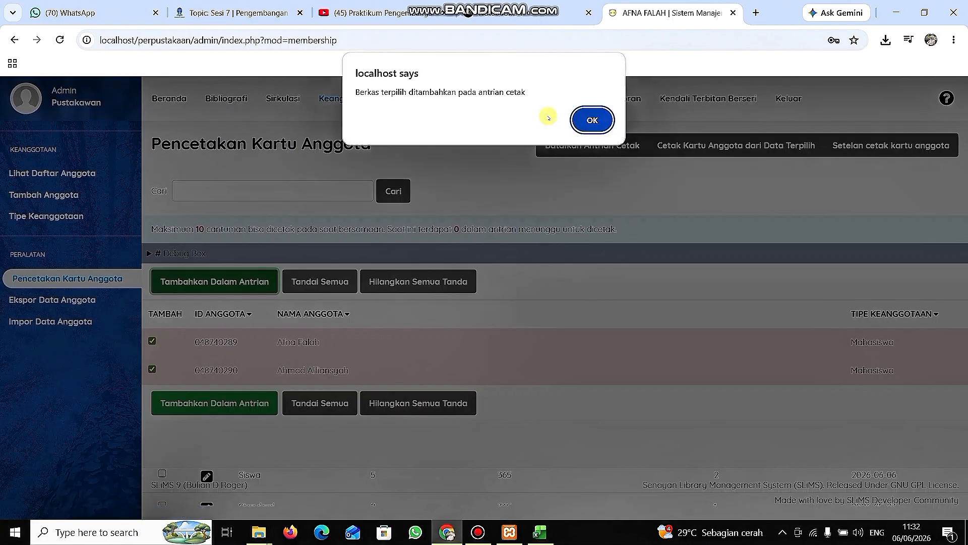
Acknowledge the print queue notice and open the Classic theme's customization form in the member card print settings.
left_click(588, 121)
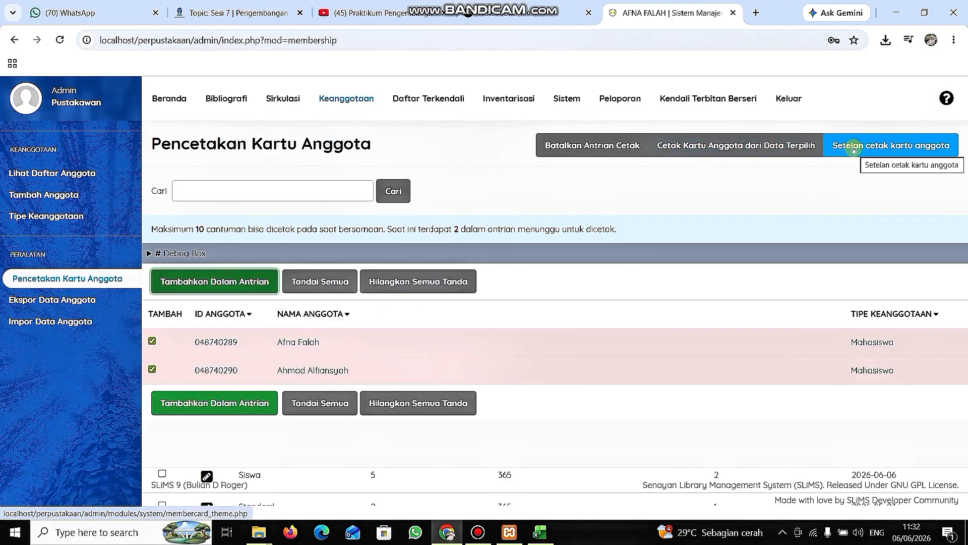
left_click(838, 148)
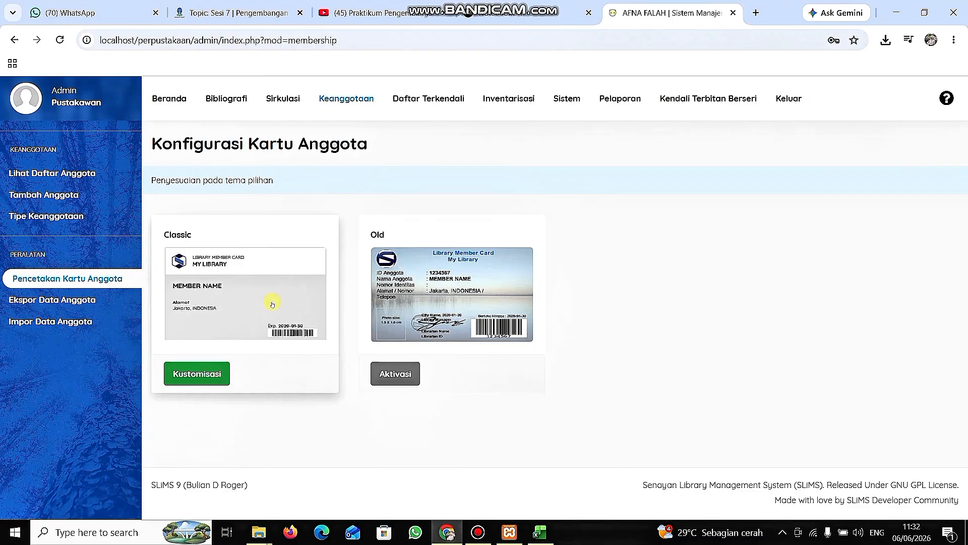
left_click(196, 372)
scroll(436, 318, "down", 3)
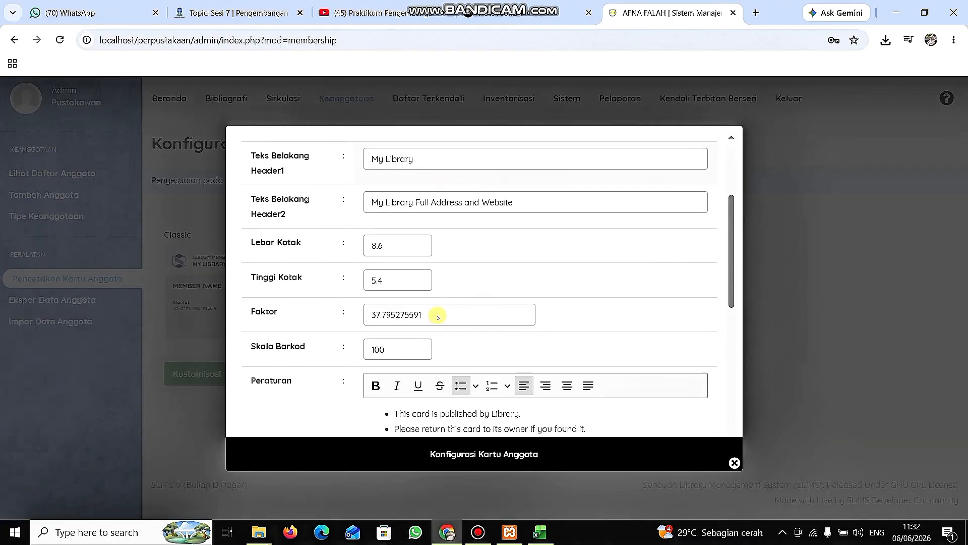
scroll(437, 318, "up", 3)
Replace the Teks Depan Header1 text with "Kartu Anggota Perpustakaan".
left_click(474, 214)
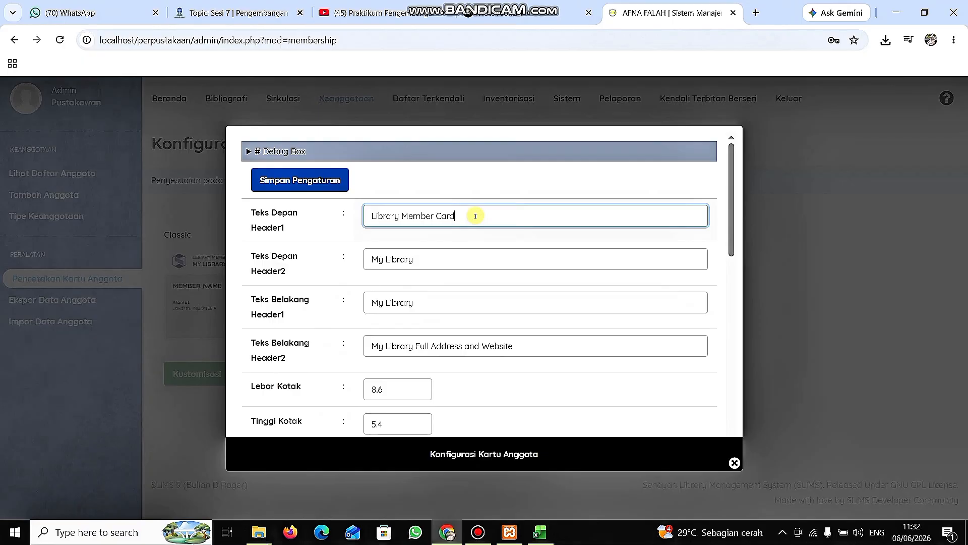
key("BackSpace")
key("BackSpace")
key("BackSpace")
key("BackSpace")
key("BackSpace")
key("BackSpace")
key("BackSpace")
key("BackSpace")
key("BackSpace")
key("BackSpace")
key("BackSpace")
key("BackSpace")
key("BackSpace")
key("BackSpace")
key("BackSpace")
key("BackSpace")
key("BackSpace")
key("BackSpace")
key("BackSpace")
type("Kartu Anggota Perpus")
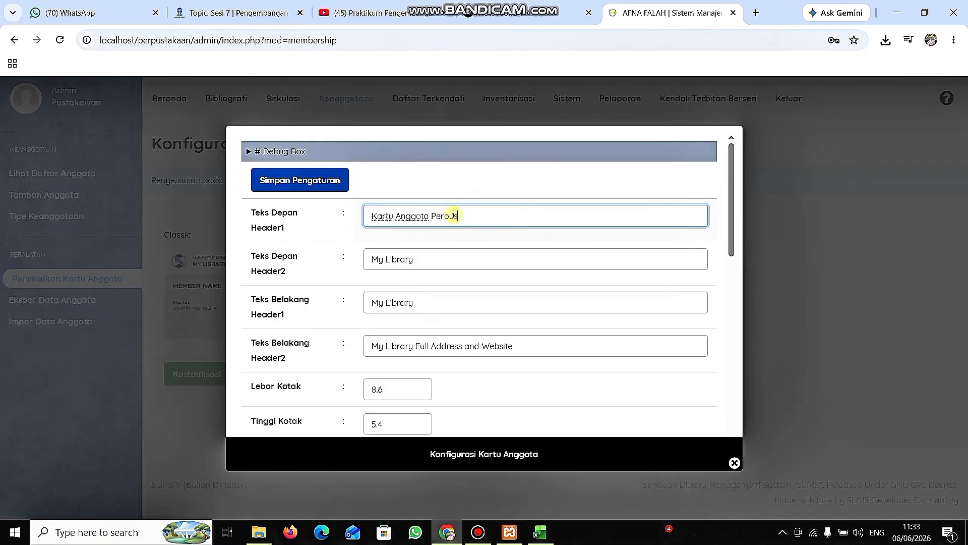
type("takaan")
scroll(432, 265, "down", 2)
scroll(426, 300, "up", 2)
Replace the Teks Belakang Header1 text with "Teknologi Pendidikan".
left_click(437, 303)
key("BackSpace")
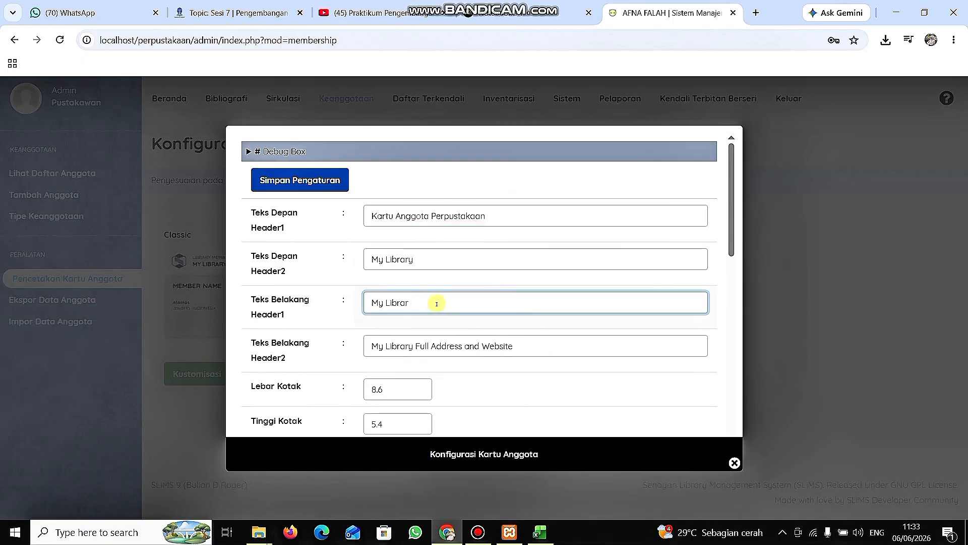
type("Teknologi Pendidikan")
Set the Kota field of the card configuration to Garut.
scroll(333, 368, "down", 4)
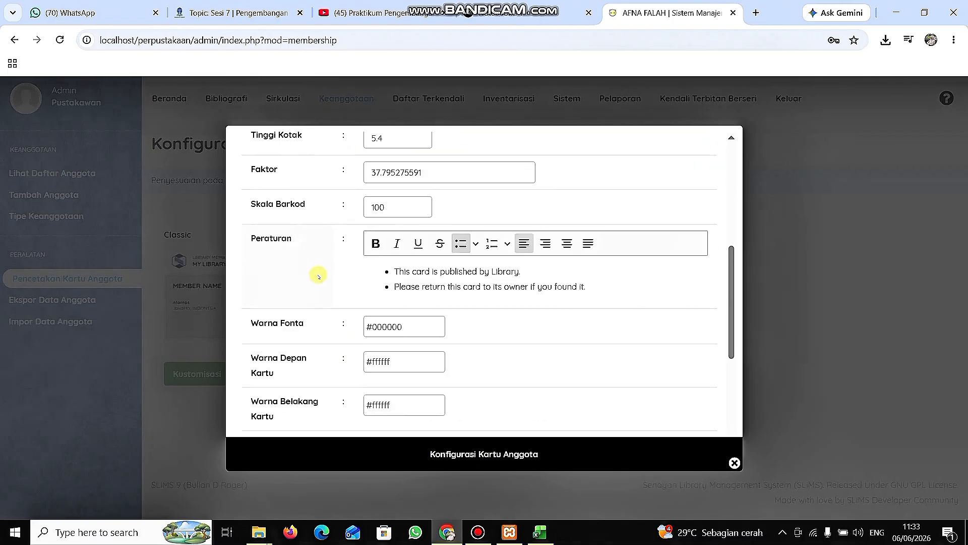
left_click(446, 286)
scroll(556, 286, "down", 4)
left_click(424, 241)
type("Garut")
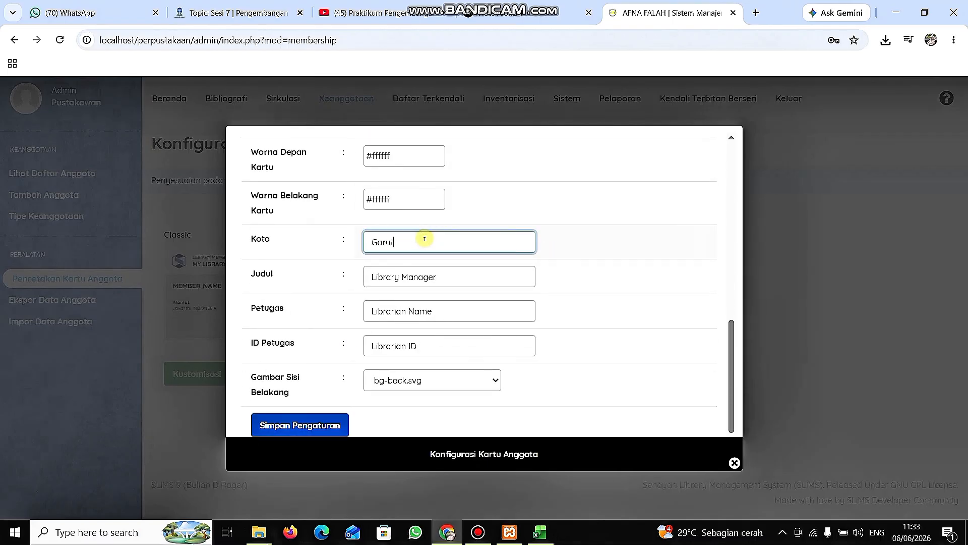
Enter the librarian's full name in Petugas and the librarian's ID number in ID Petugas.
left_click(445, 282)
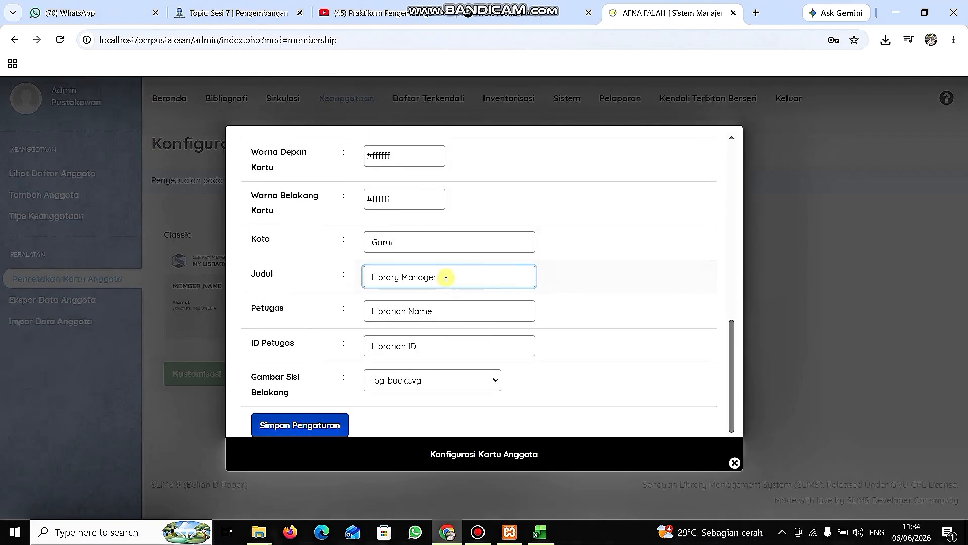
left_click(446, 311)
key("ctrl+a")
key("BackSpace")
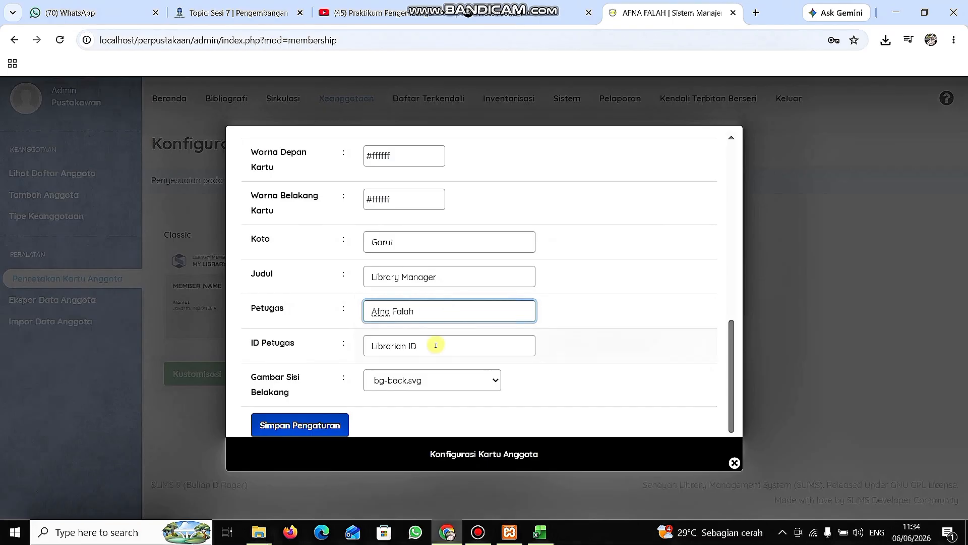
left_click(436, 345)
Review the entries in the card configuration and save the settings.
scroll(427, 349, "up", 2)
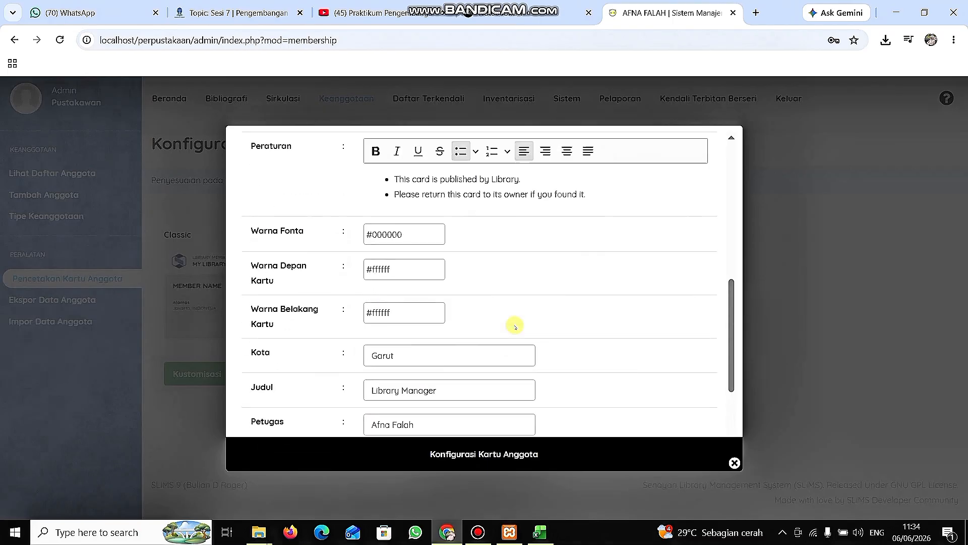
scroll(519, 324, "down", 2)
left_click(320, 424)
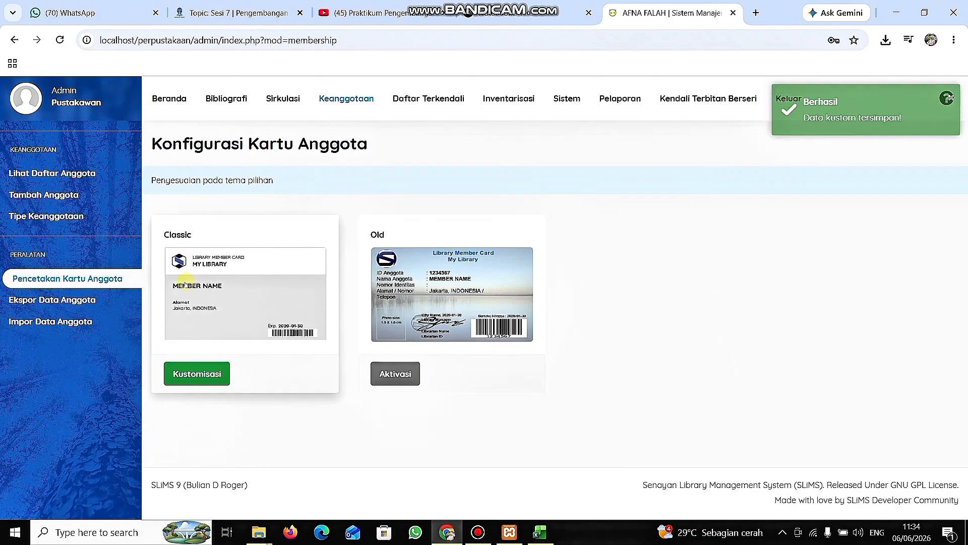
Return to Pencetakan Kartu Anggota, mark all members and add them to the print queue again.
left_click(135, 266)
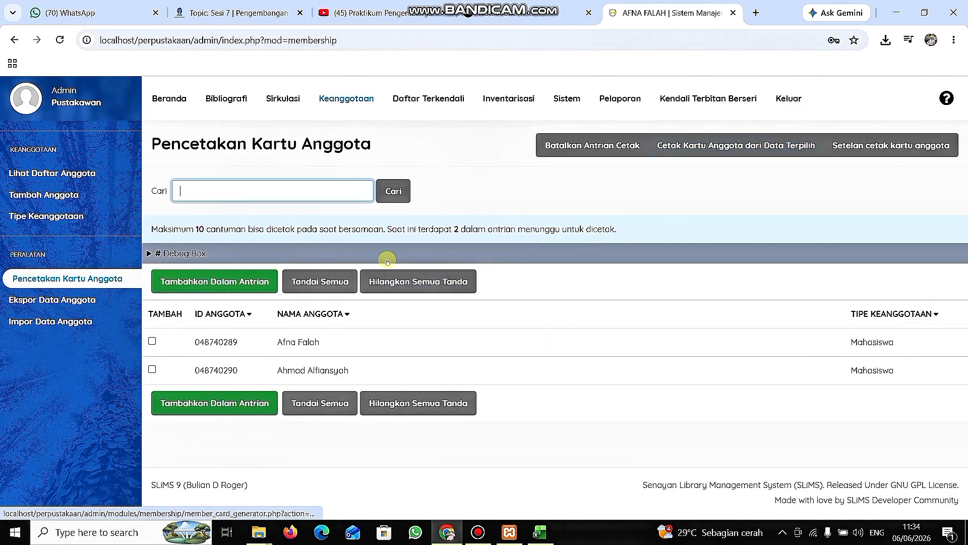
left_click(305, 286)
left_click(251, 285)
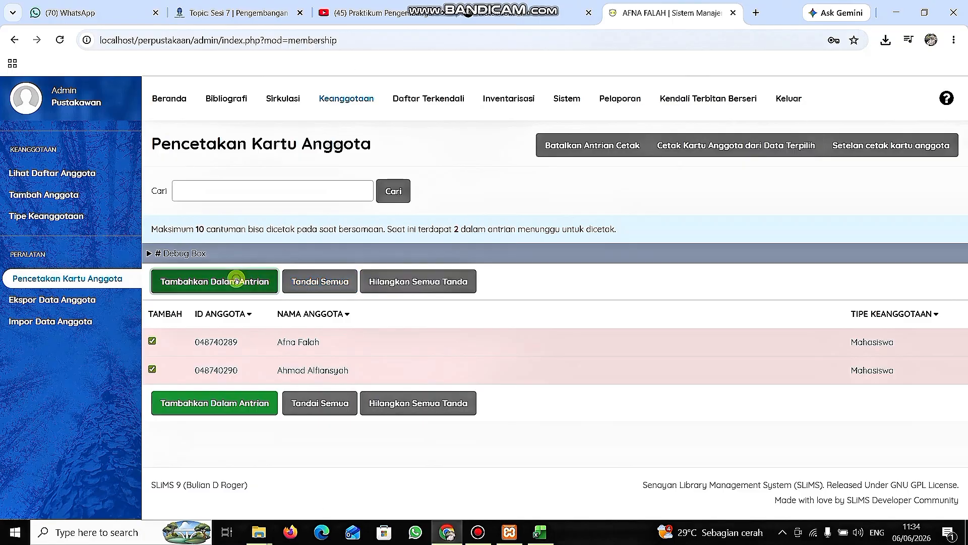
left_click(538, 112)
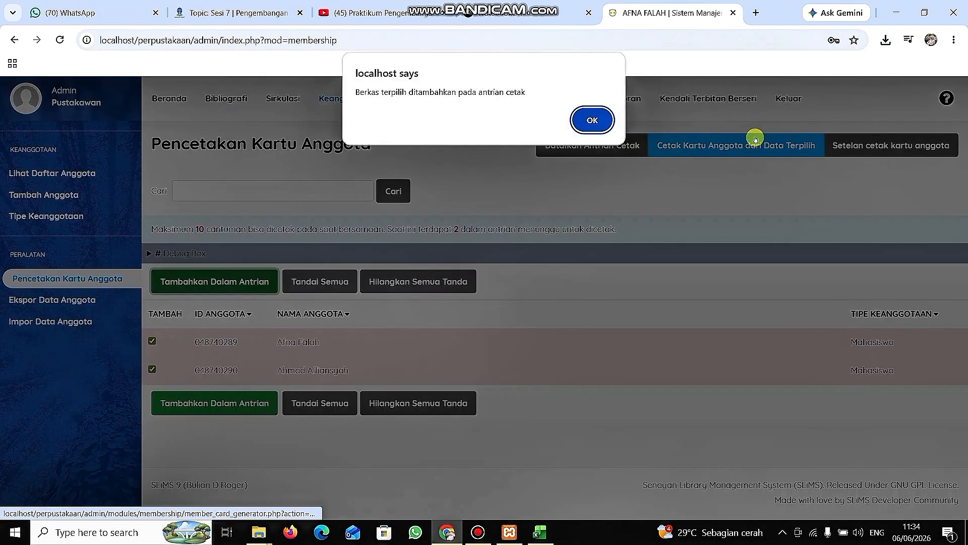
left_click(589, 119)
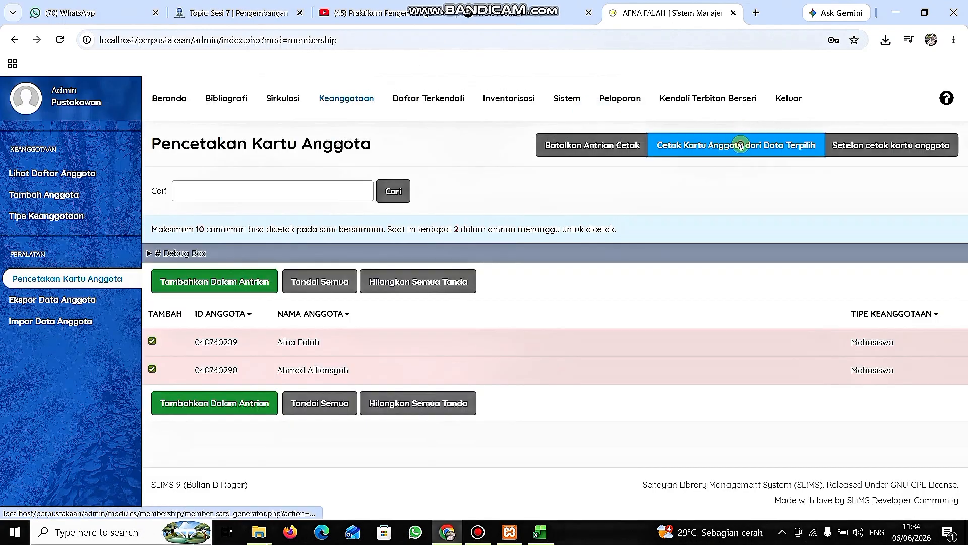
Generate the queued member cards, examine both sides in the print preview, and close it without saving.
left_click(740, 145)
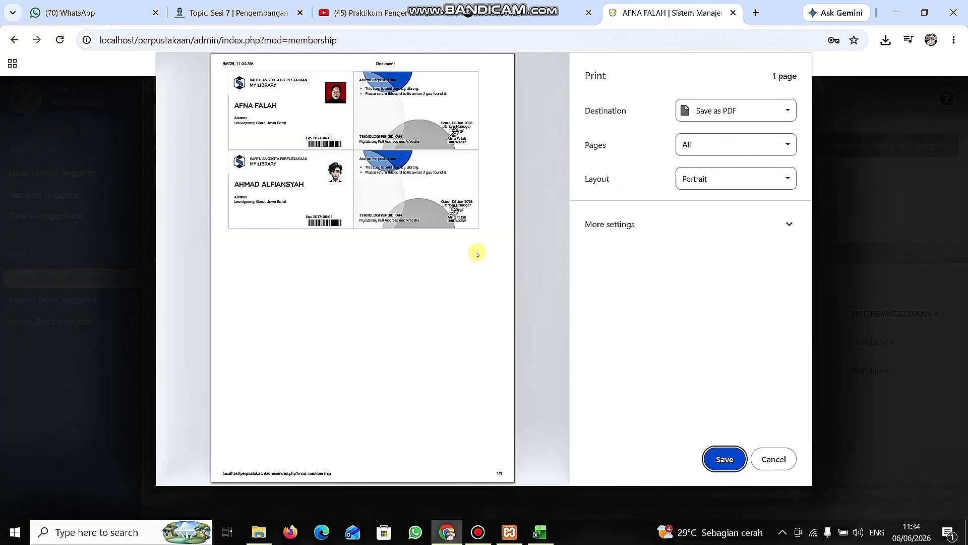
scroll(403, 233, "up", 3)
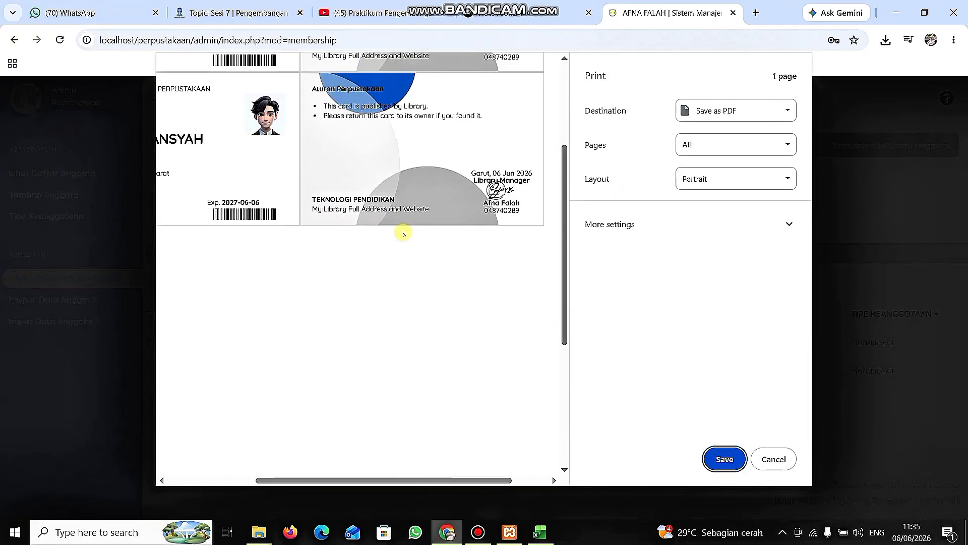
scroll(404, 234, "down", 2)
scroll(403, 234, "up", 2)
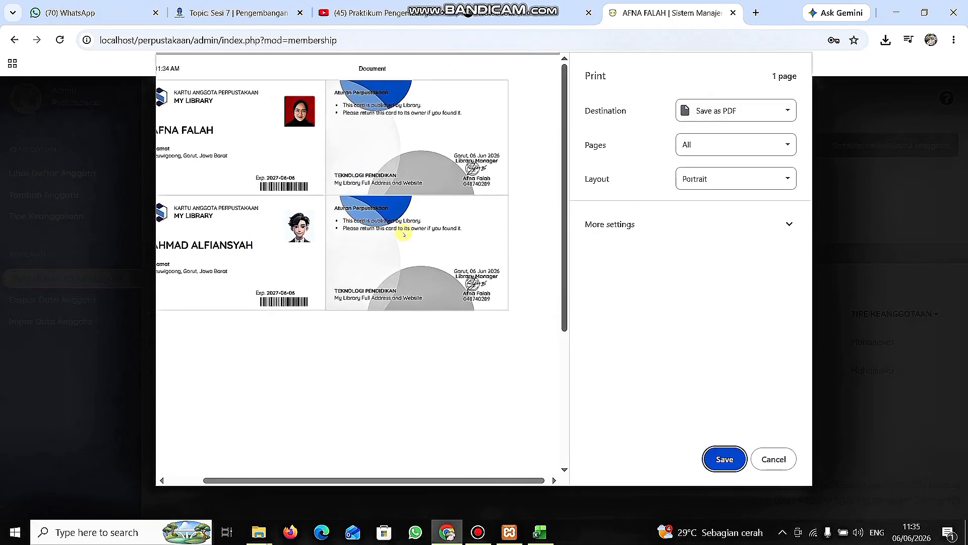
scroll(404, 234, "left", 1)
left_click(773, 459)
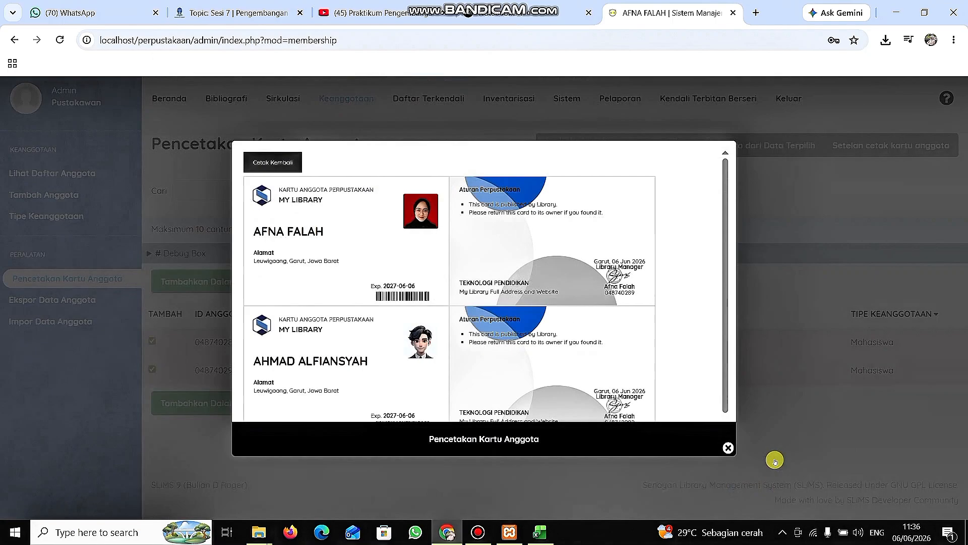
left_click(792, 225)
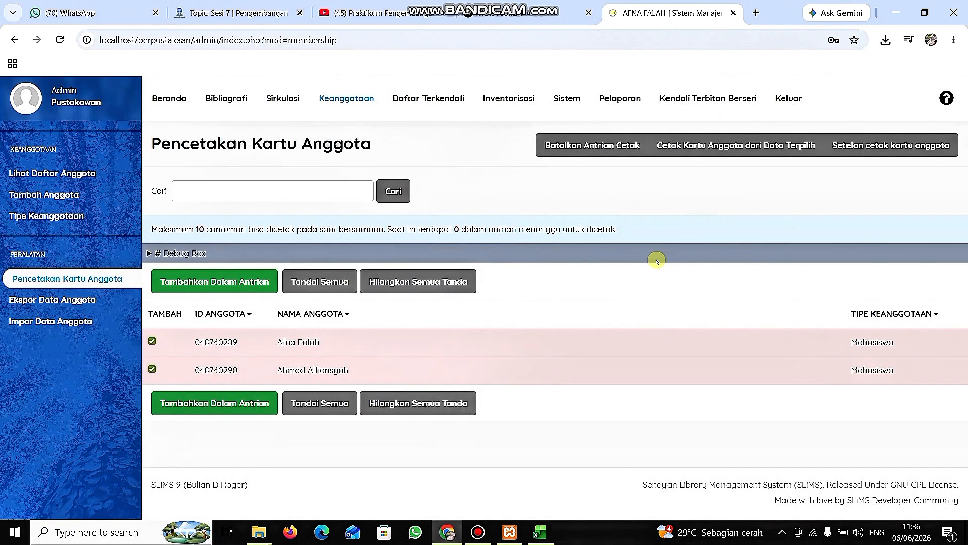
left_click(591, 333)
left_click(556, 371)
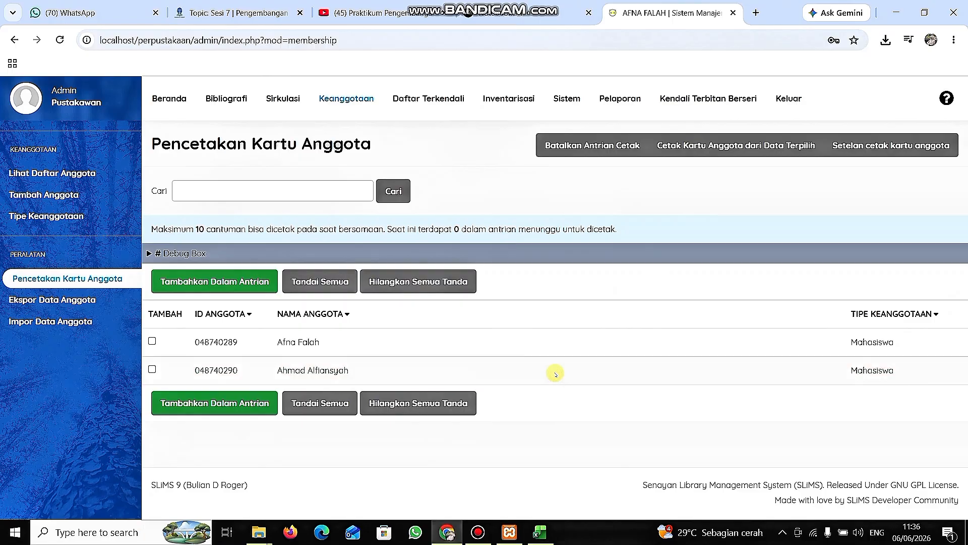
Look over the options on the Ekspor Data Anggota and Impor Data Anggota pages.
left_click(81, 302)
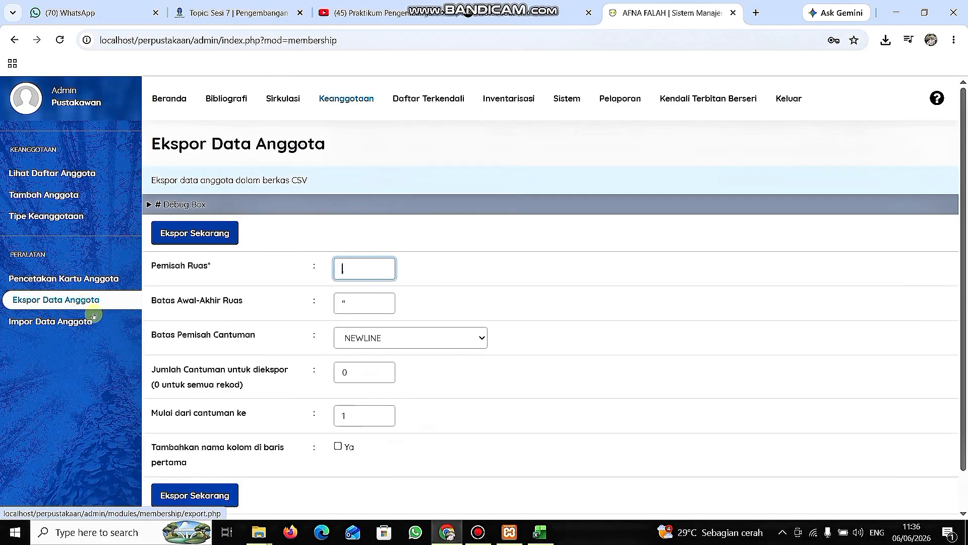
scroll(206, 397, "down", 1)
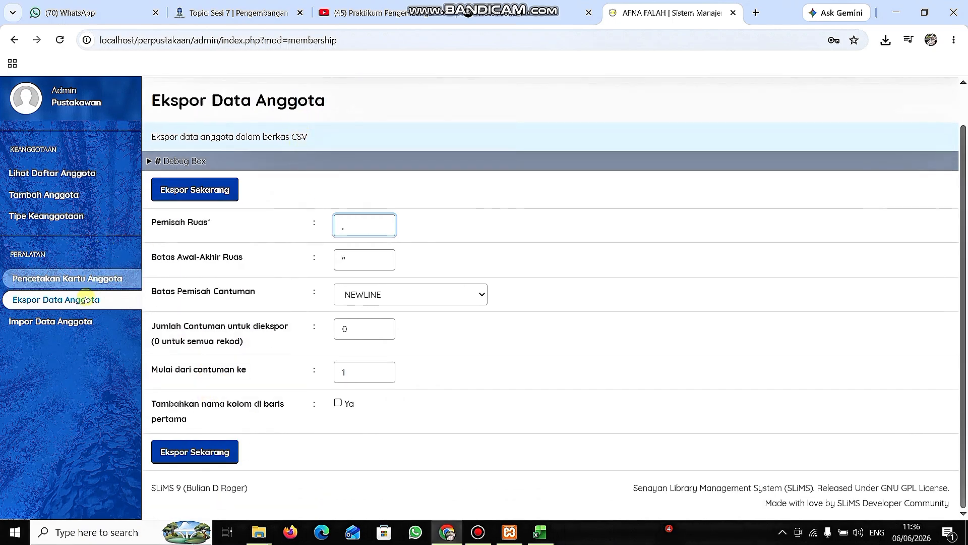
left_click(78, 321)
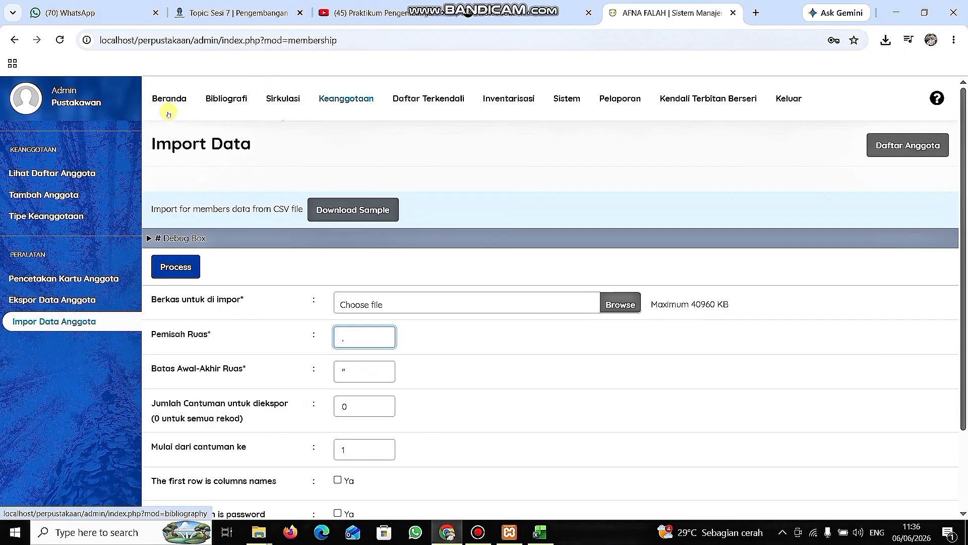
left_click(177, 99)
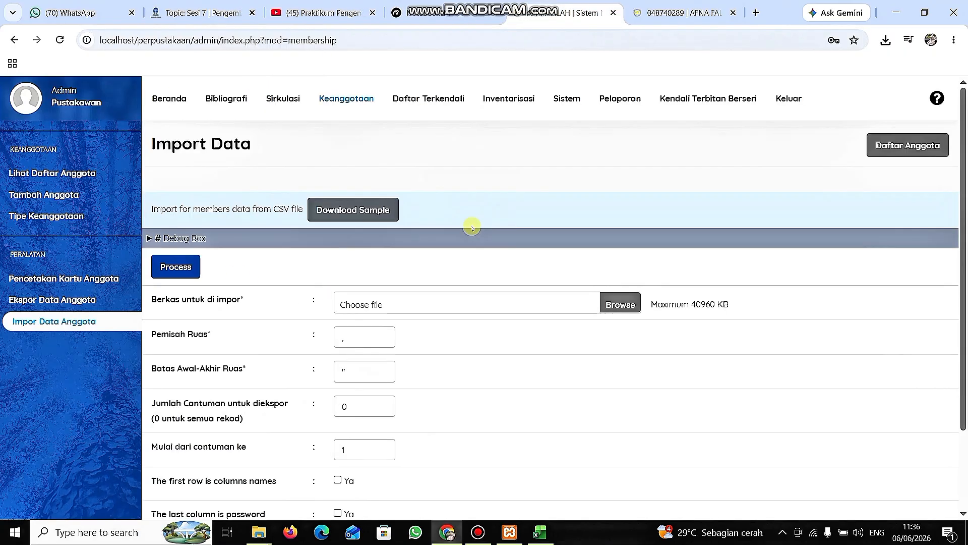
Open the Sirkulasi module and start a transaction for the first member by entering the member's ID.
left_click(285, 102)
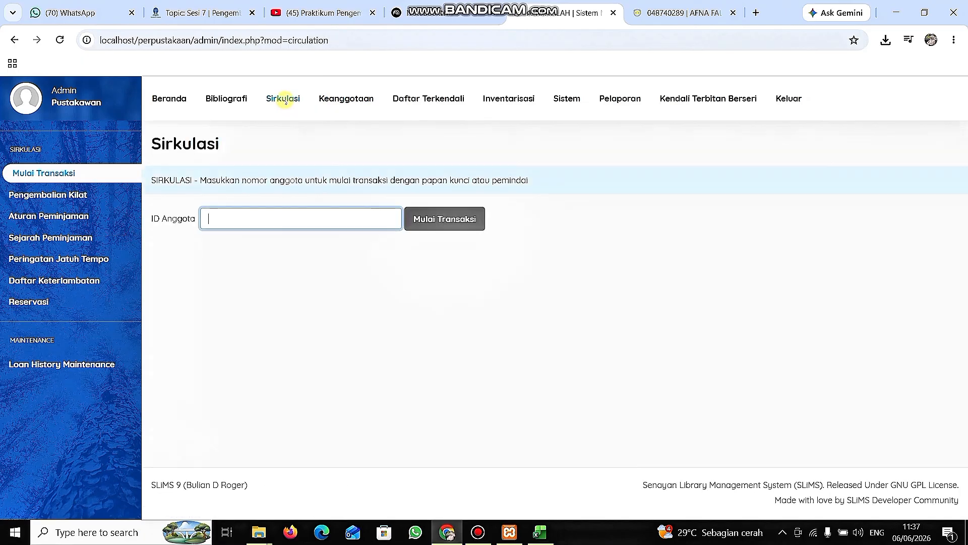
left_click(99, 175)
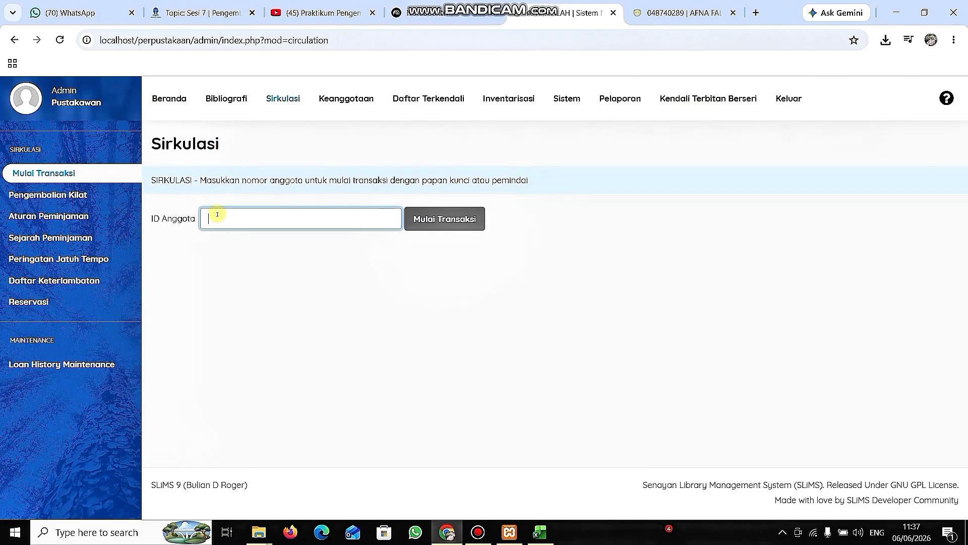
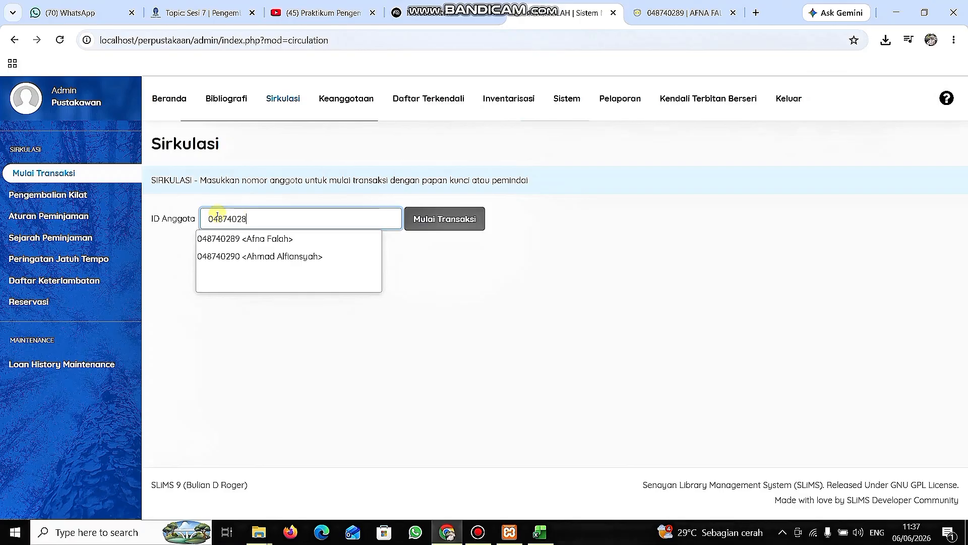
left_click(230, 240)
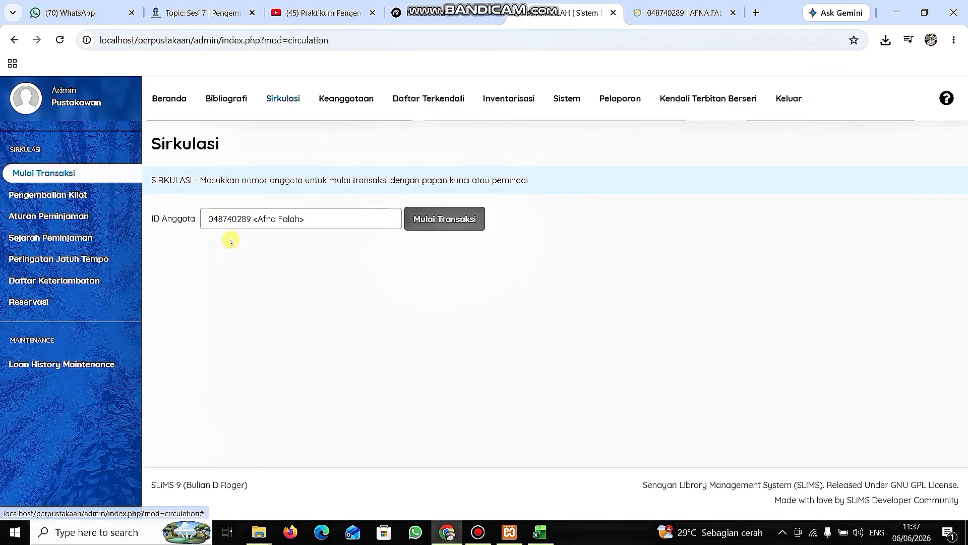
left_click(423, 223)
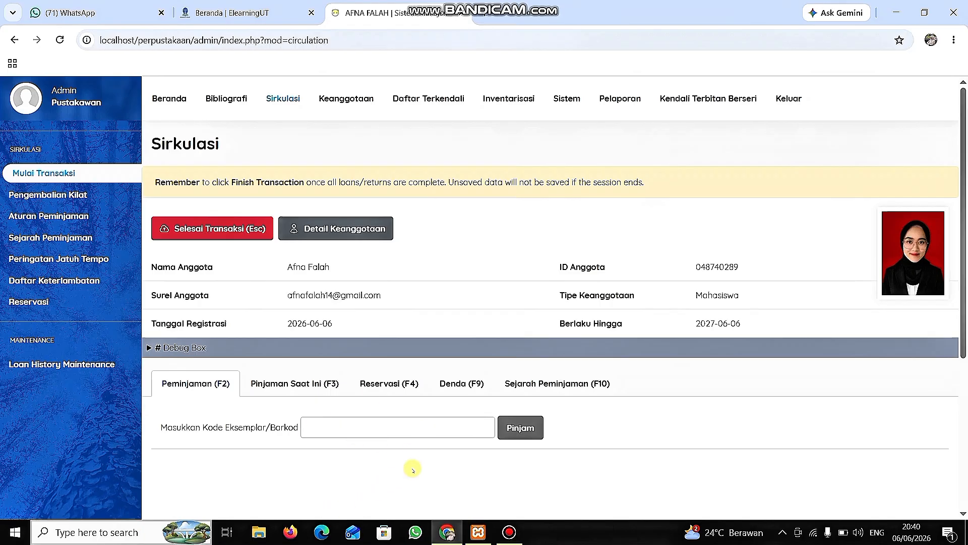
View the member's current loans and the reservation section of the transaction.
left_click(277, 385)
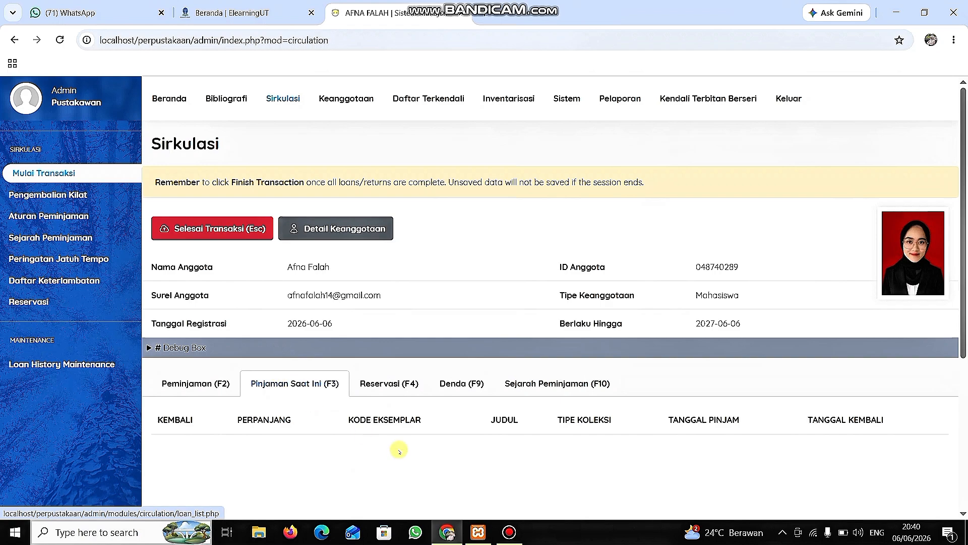
scroll(399, 449, "down", 3)
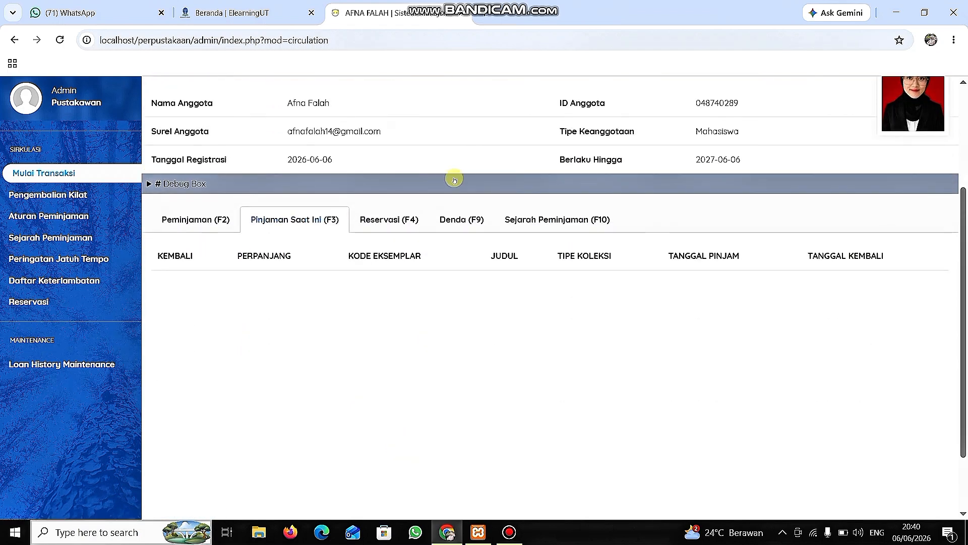
left_click(381, 222)
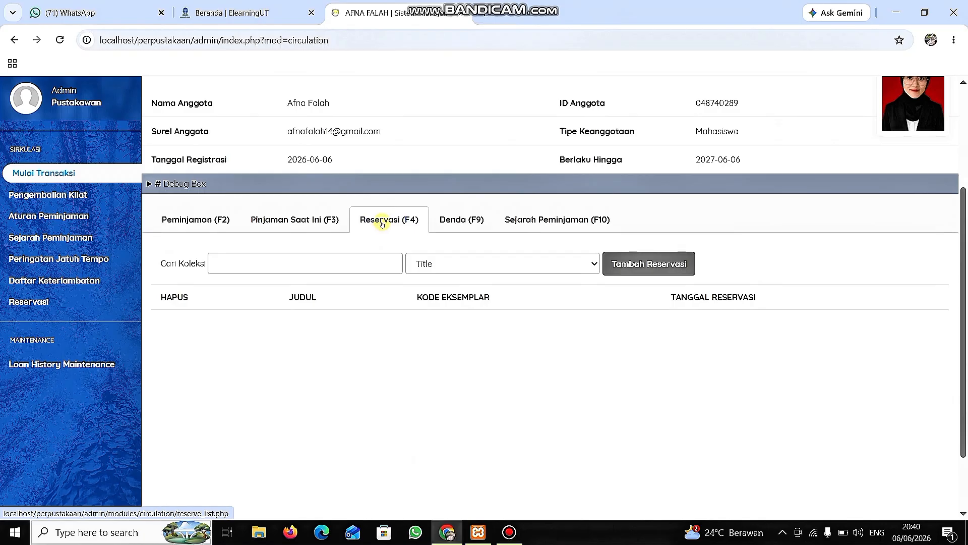
View the member's fines and borrowing history within the transaction.
left_click(459, 223)
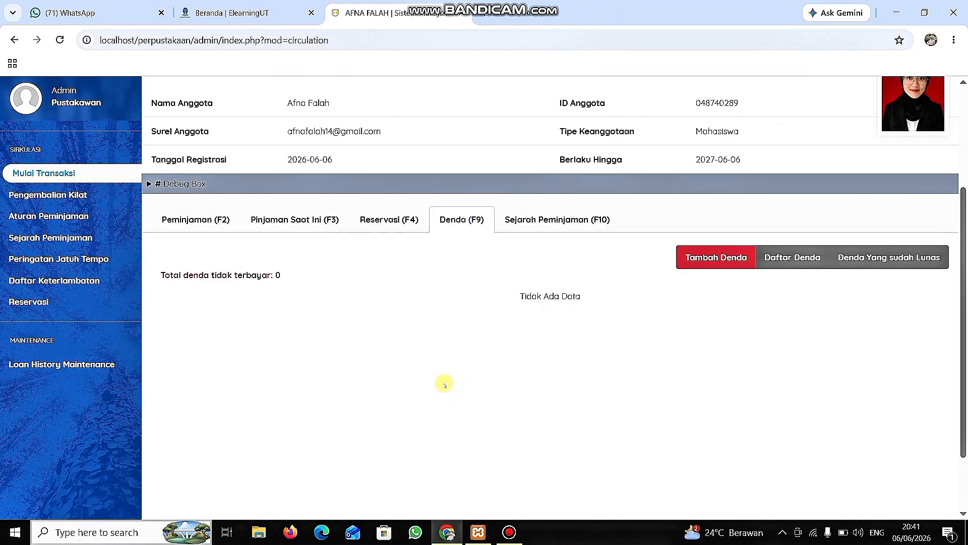
left_click(555, 218)
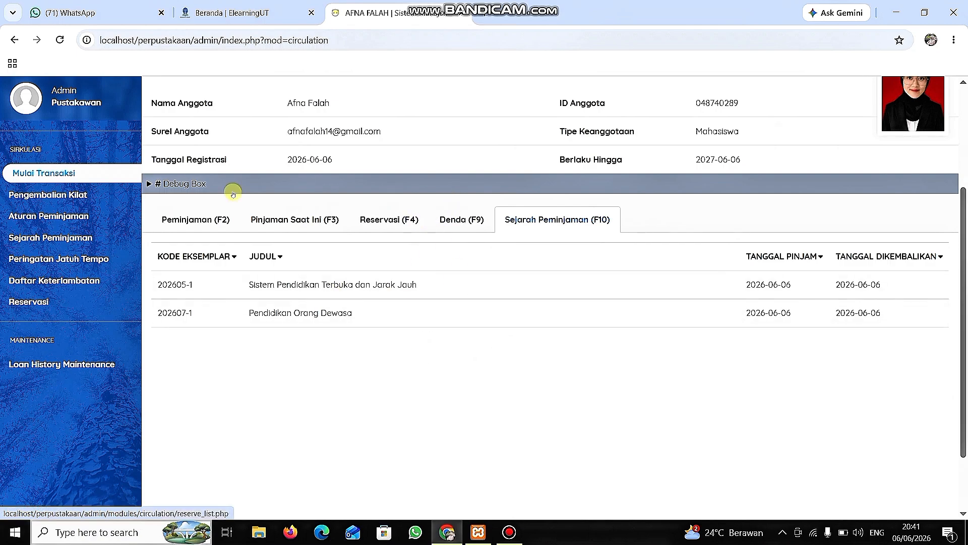
Lend the item with code 202601-1 to the member.
left_click(204, 223)
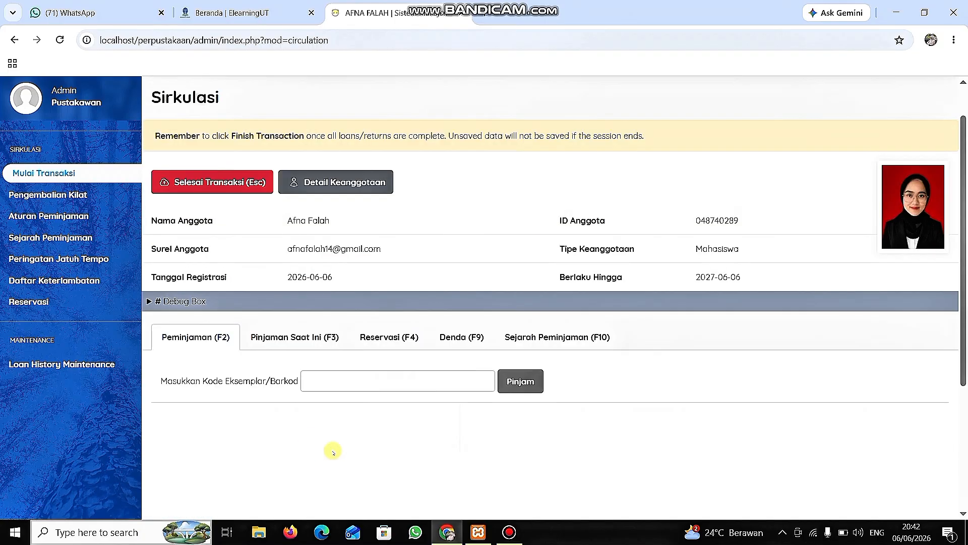
left_click(311, 386)
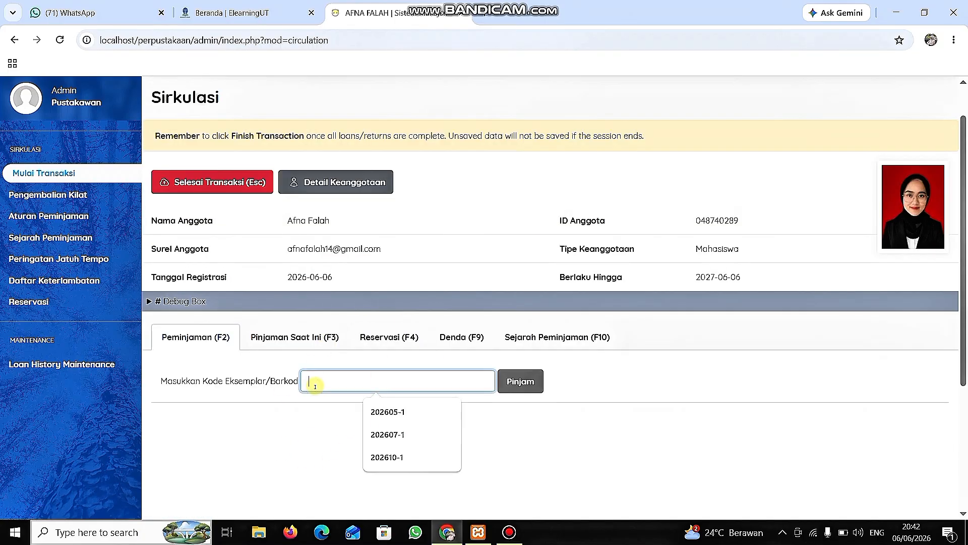
type("202601")
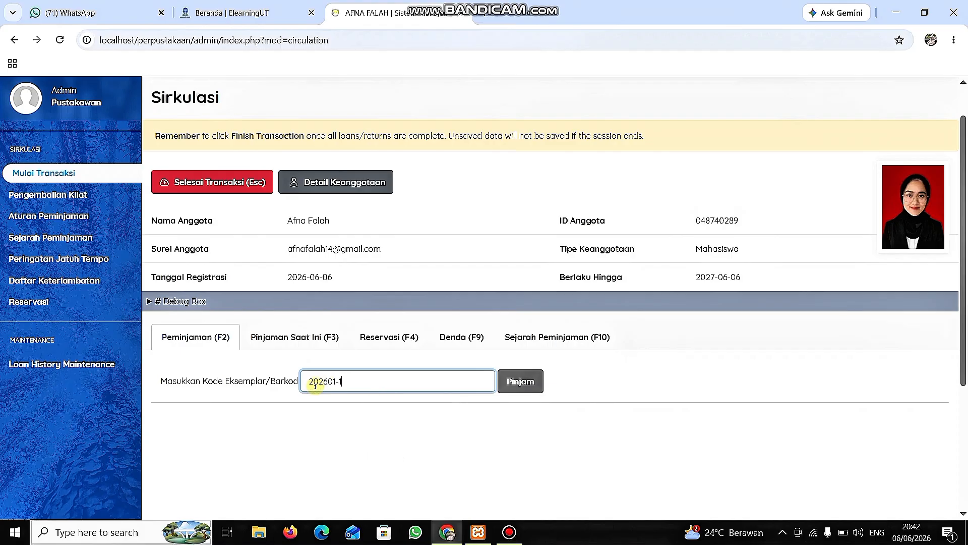
type("-1")
left_click(519, 383)
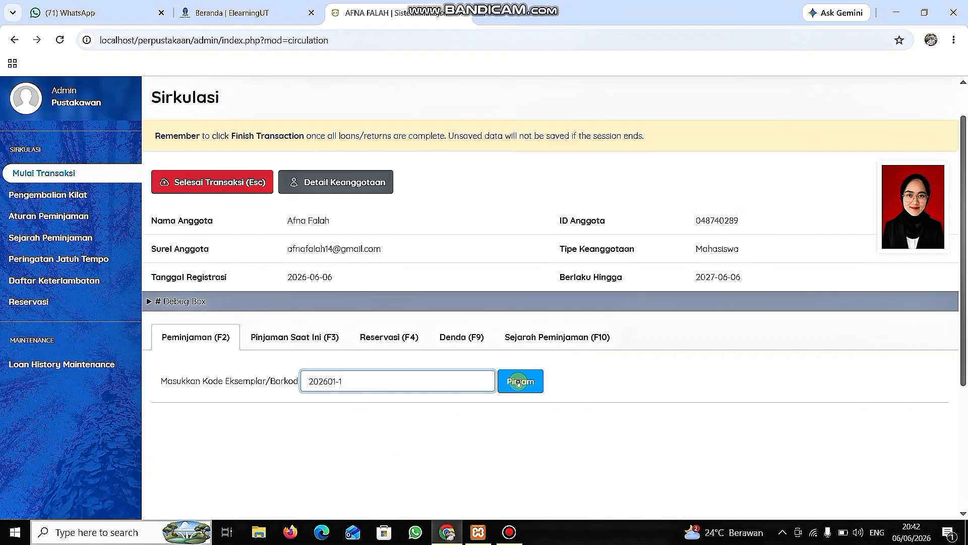
scroll(519, 383, "down", 2)
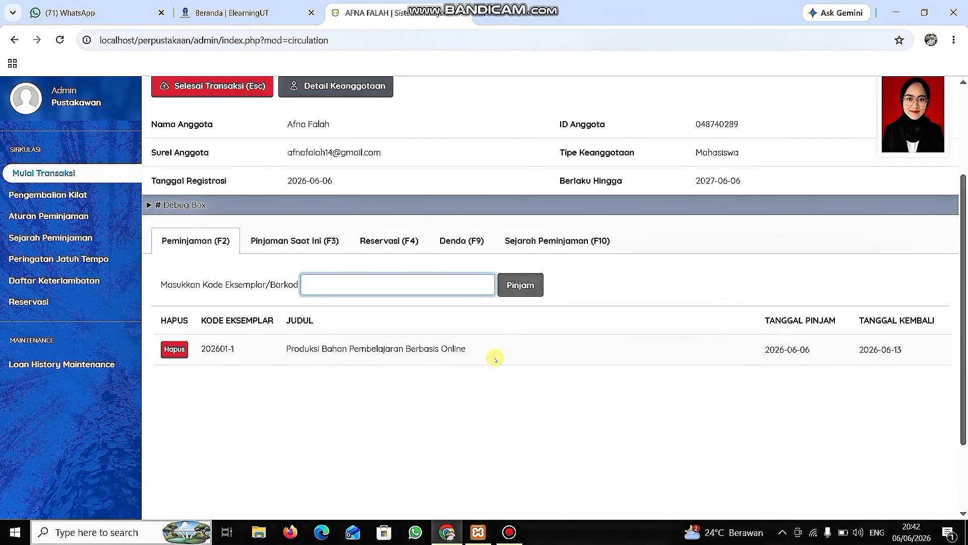
Add the item with code 202602-1 to the member's loans.
left_click(371, 286)
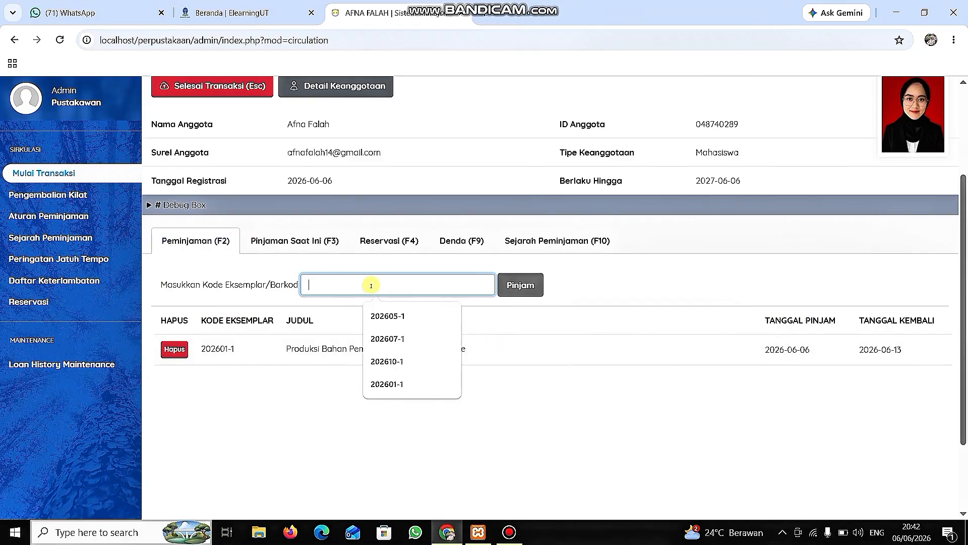
type("20")
key("Escape")
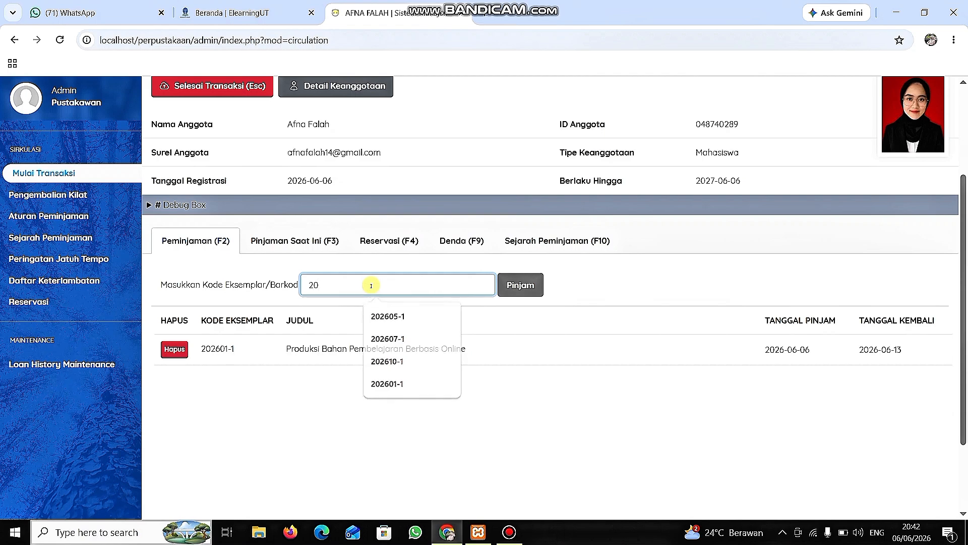
left_click(371, 286)
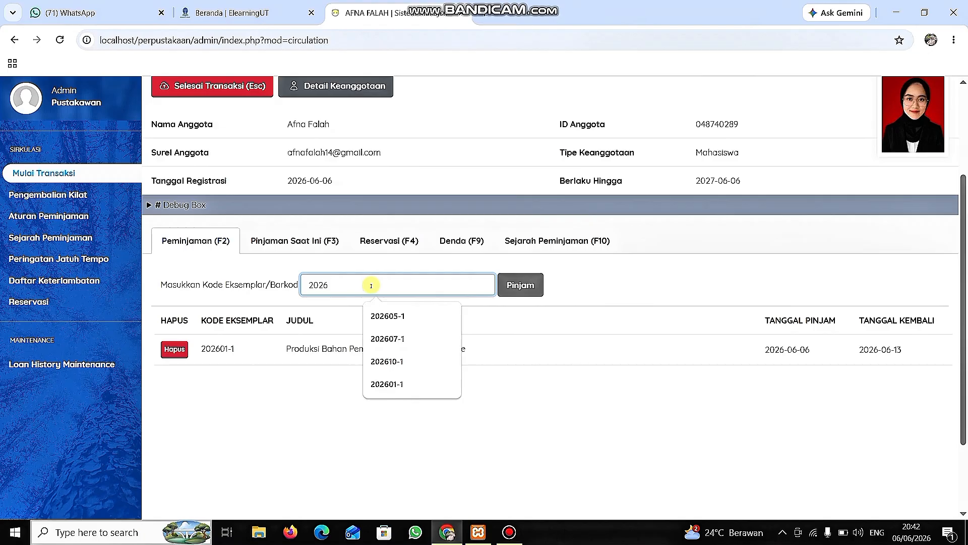
type("2602-1")
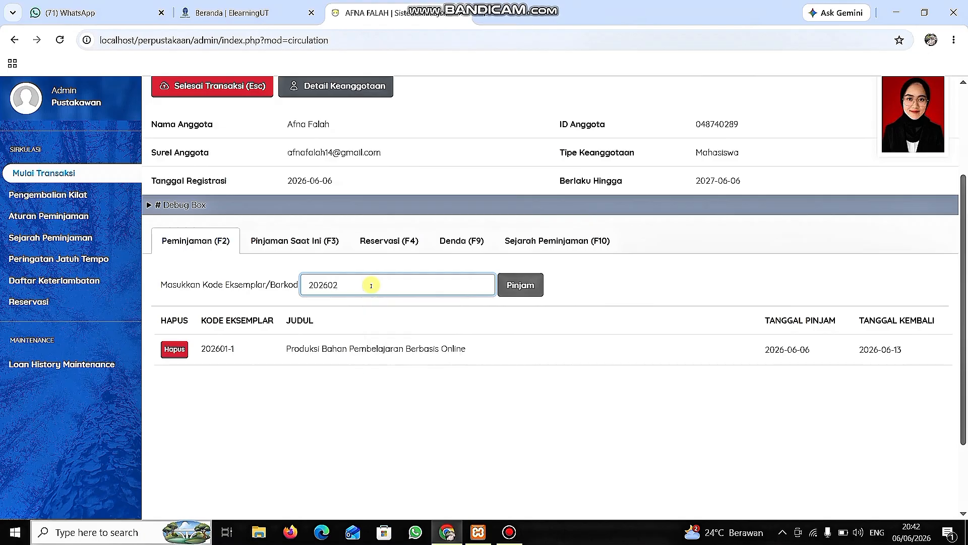
left_click(513, 288)
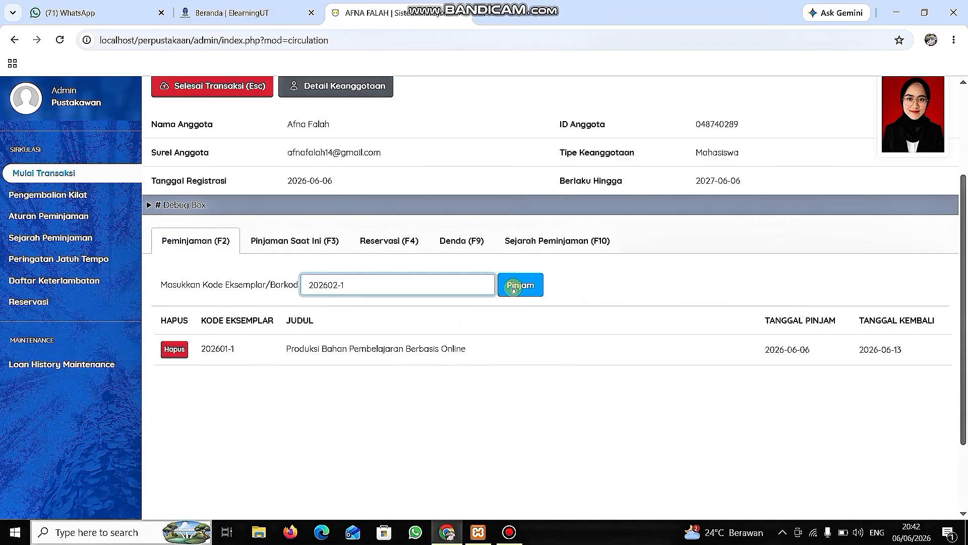
left_click(513, 287)
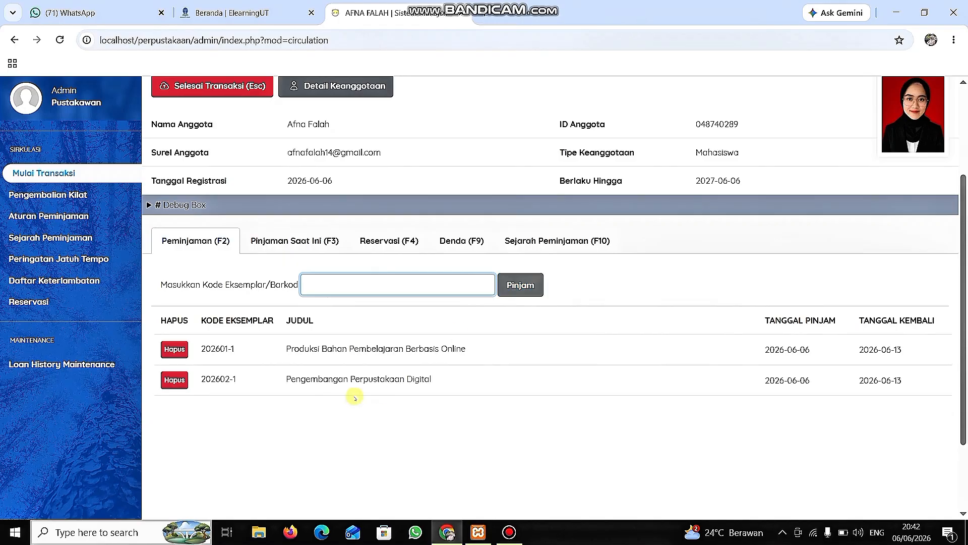
Add the item with code 202603-1 to the member's loans.
left_click(347, 280)
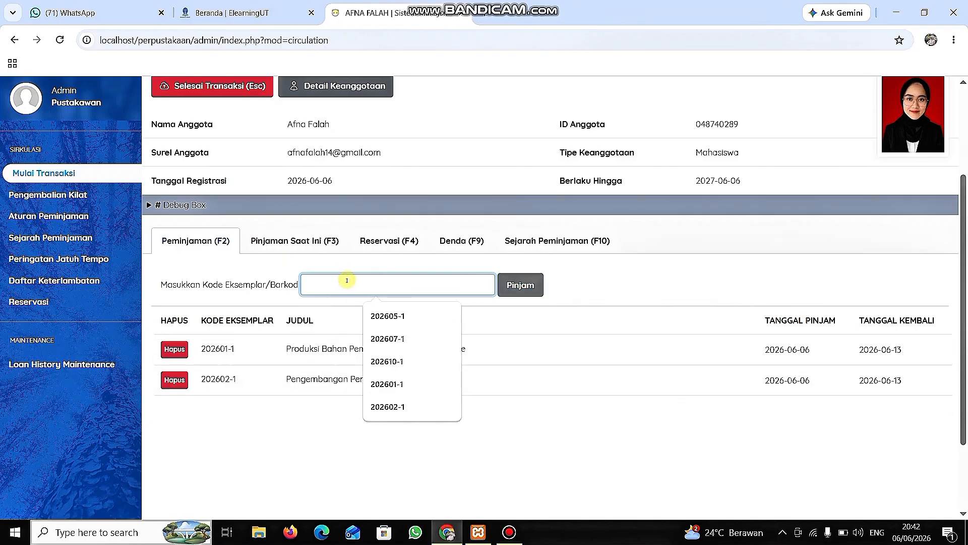
type("202603-1")
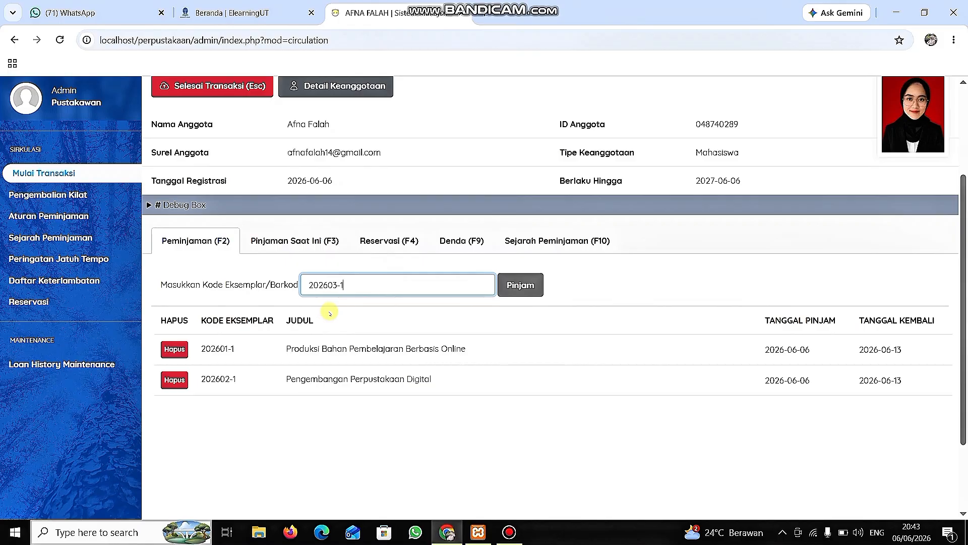
left_click(522, 284)
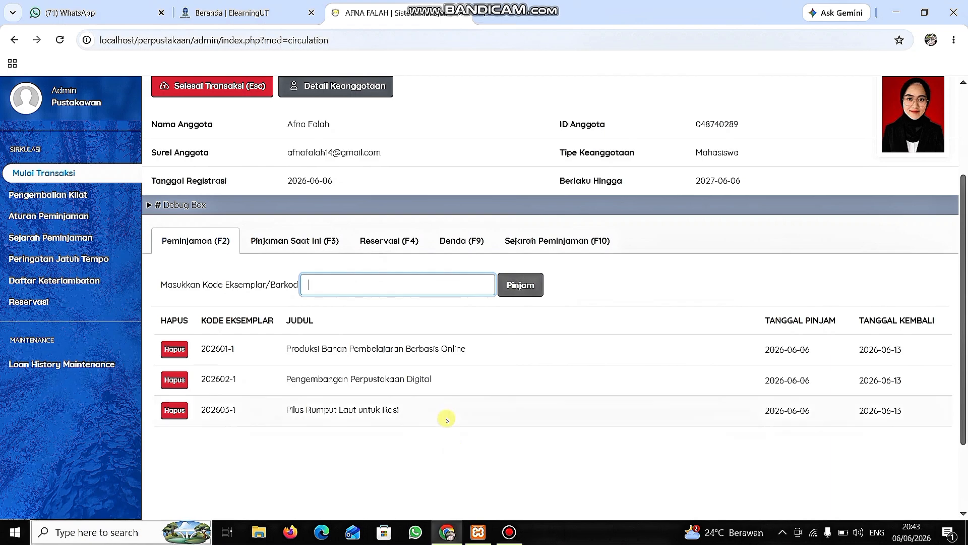
Review the three items being lent, finish the member's transaction, and confirm closing it.
scroll(396, 403, "down", 2)
scroll(395, 405, "up", 3)
scroll(396, 405, "up", 1)
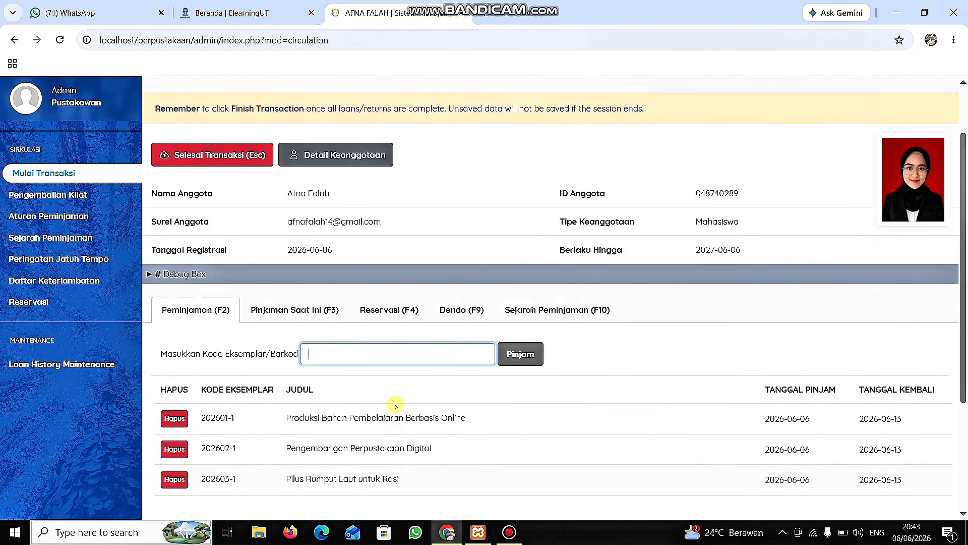
scroll(396, 403, "down", 2)
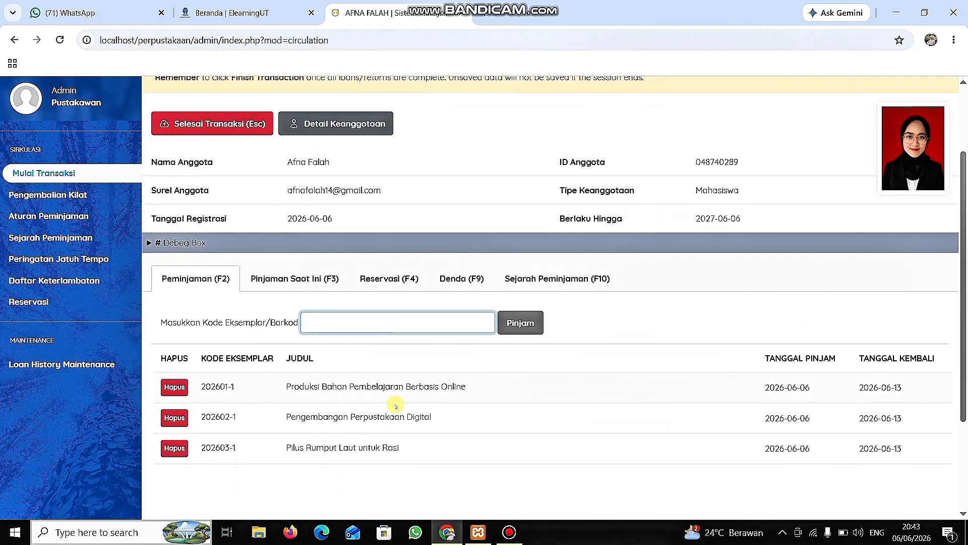
scroll(396, 403, "up", 2)
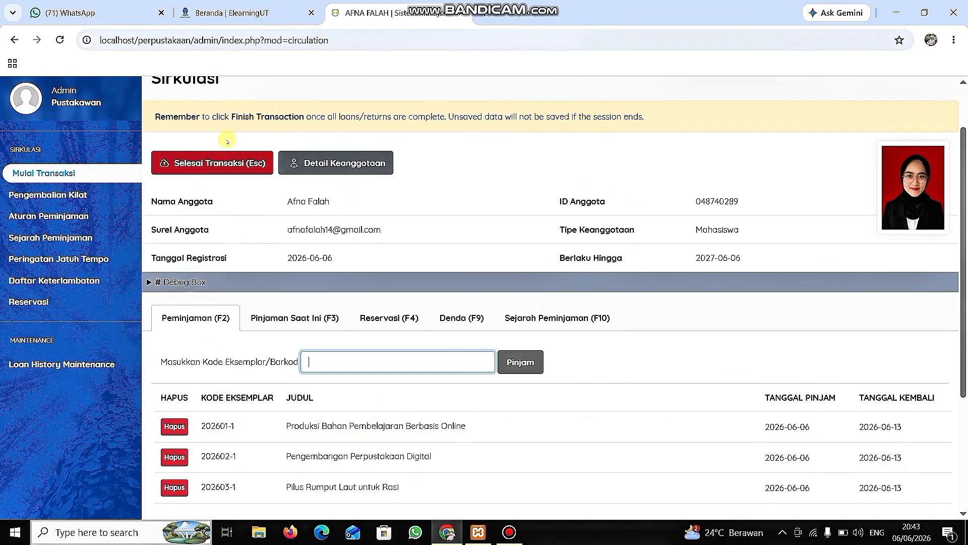
left_click(218, 162)
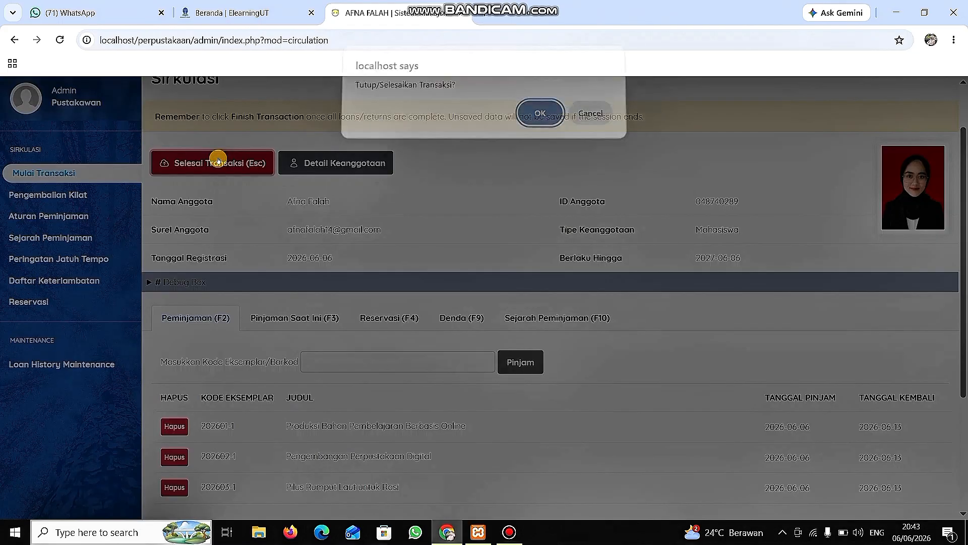
left_click(541, 120)
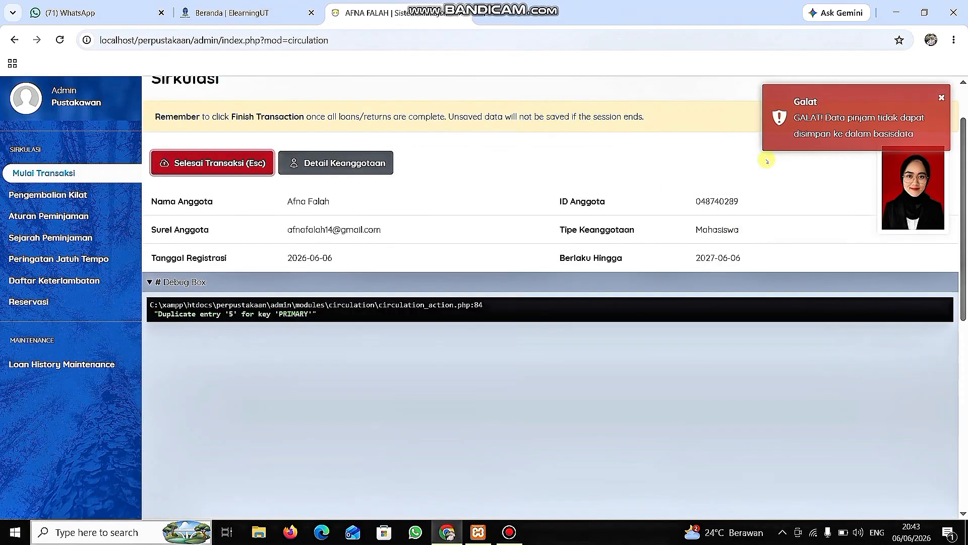
left_click(818, 110)
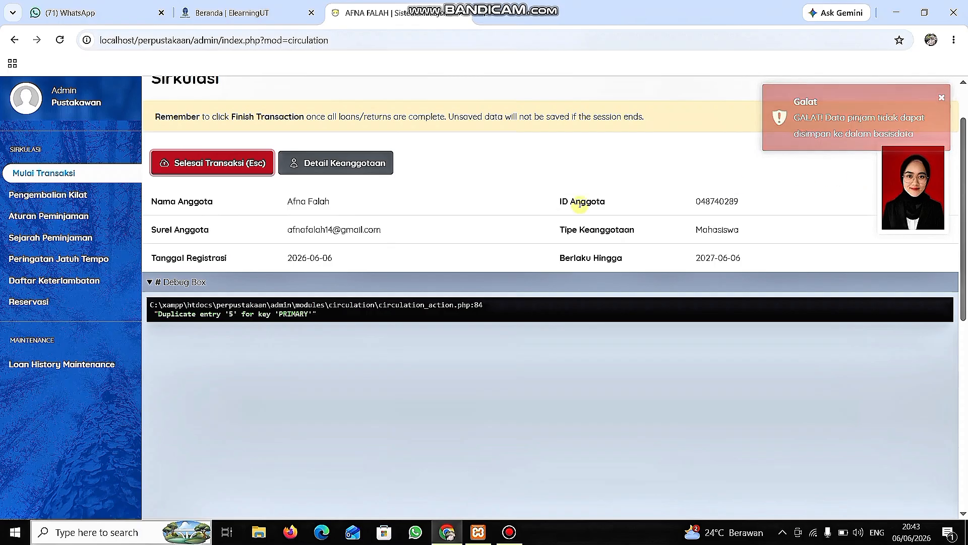
left_click(331, 396)
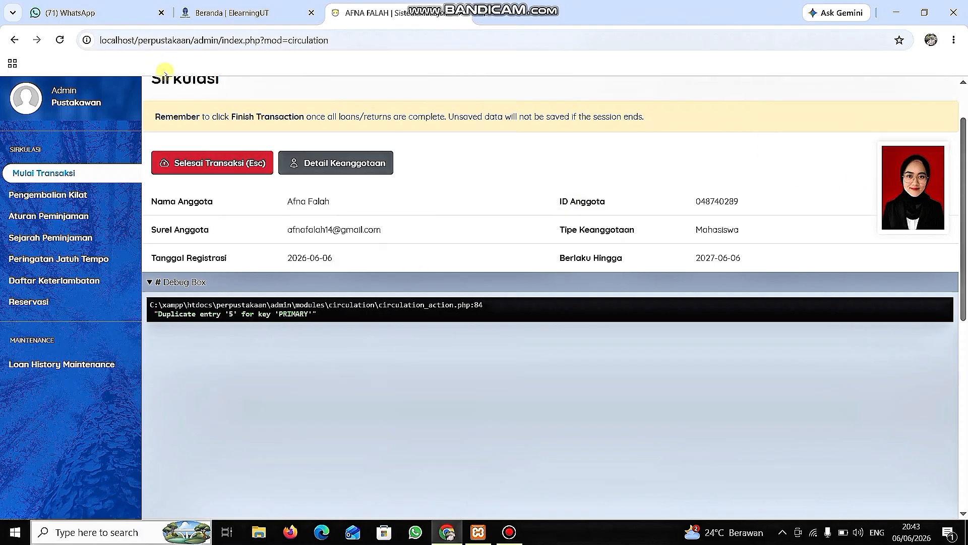
Check the loan totals, recent transactions chart and summary on the Beranda dashboard.
scroll(205, 117, "up", 2)
left_click(172, 108)
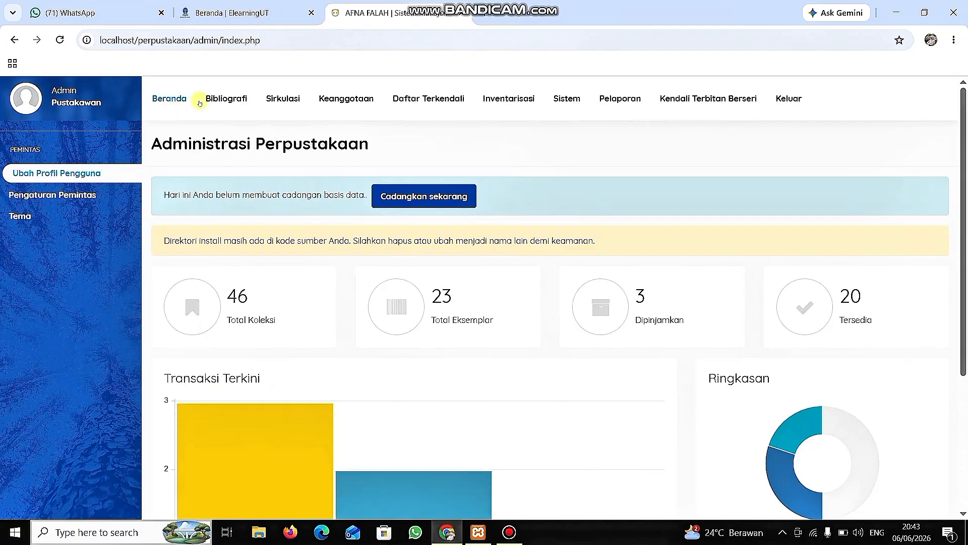
scroll(318, 346, "down", 4)
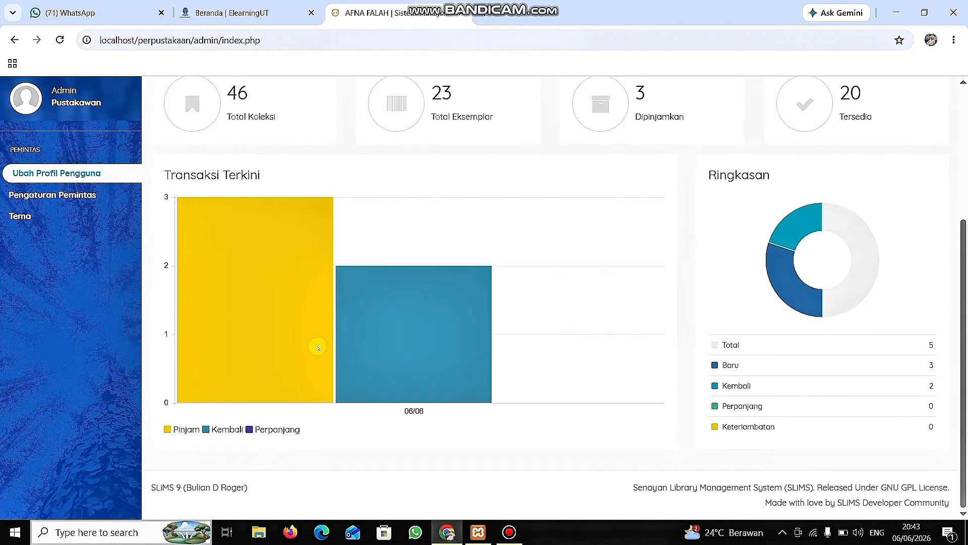
scroll(318, 348, "up", 4)
Go back to Sirkulasi and start another transaction for the same member by selecting the member's ID.
left_click(284, 99)
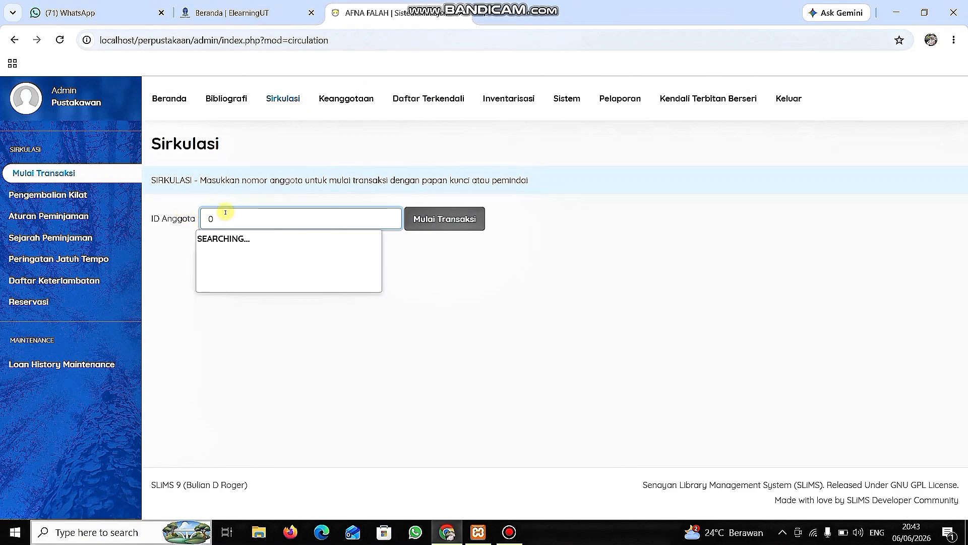
left_click(225, 237)
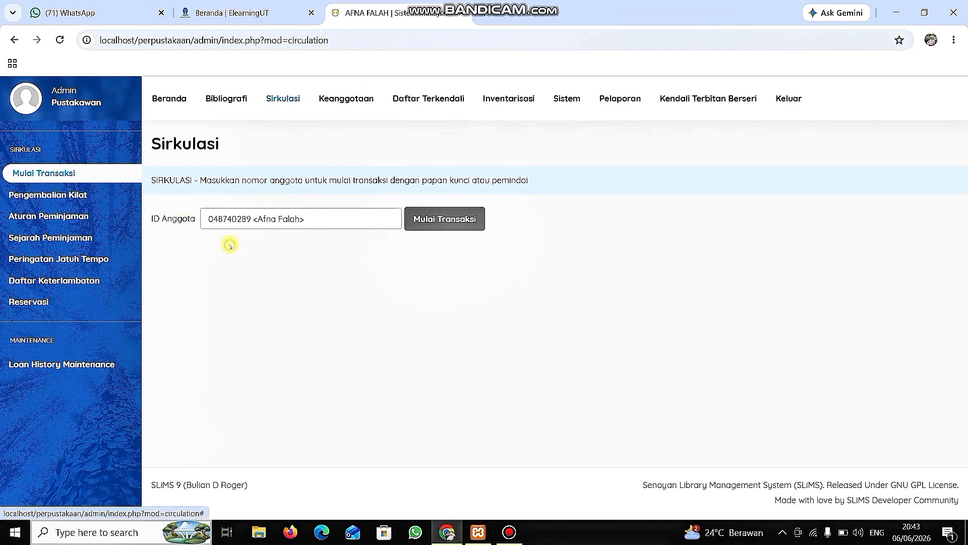
left_click(433, 218)
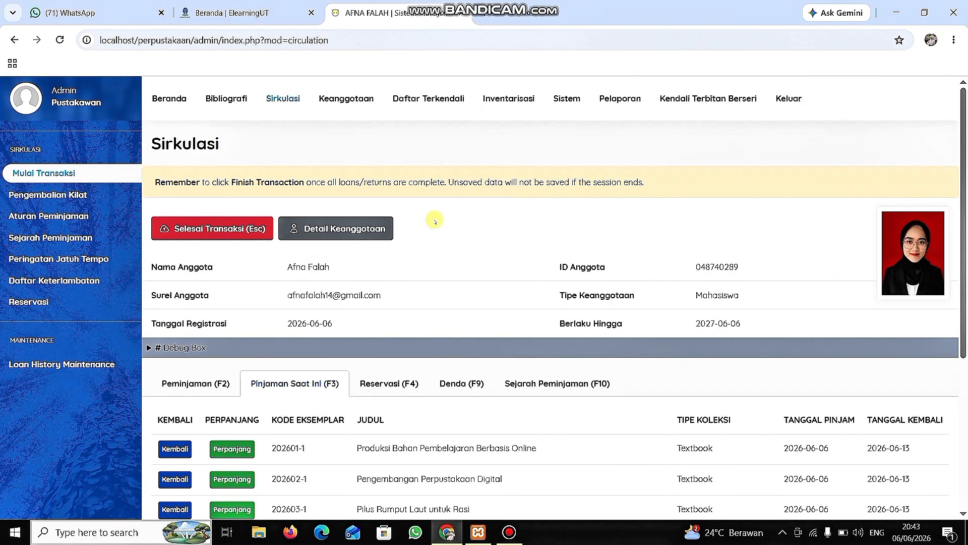
Examine the member's current loans with their return and renewal options, and look at the Pengembalian Kilat page.
scroll(435, 222, "down", 2)
scroll(434, 221, "up", 2)
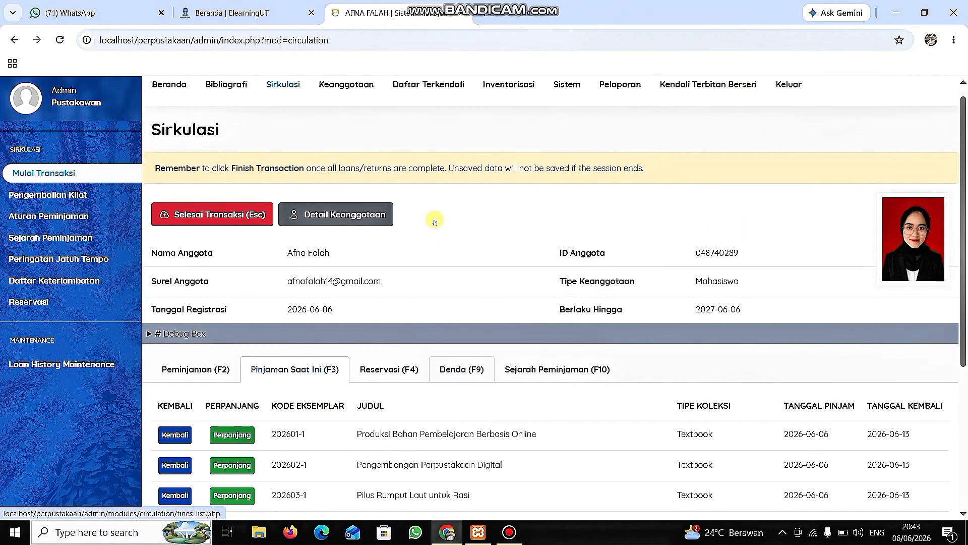
scroll(435, 221, "down", 4)
scroll(437, 271, "up", 3)
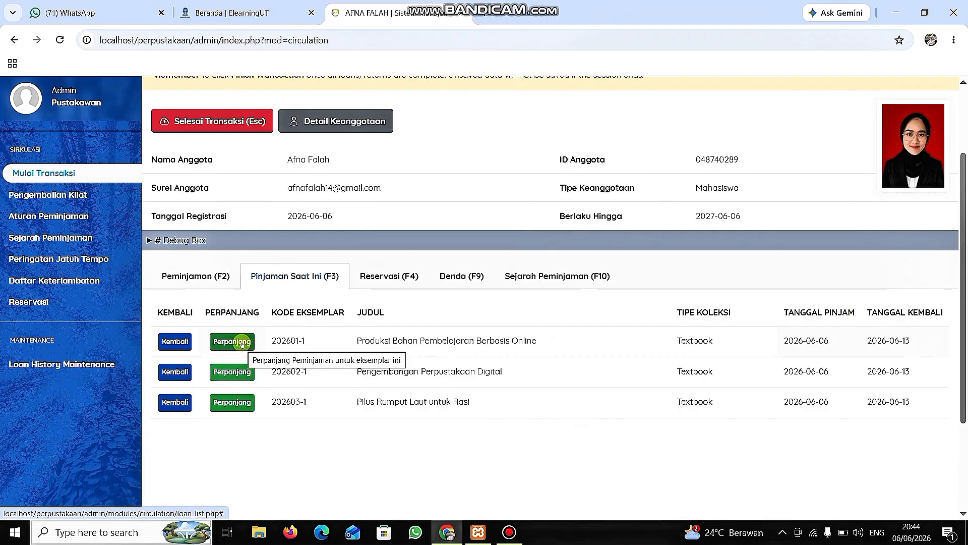
scroll(392, 374, "up", 2)
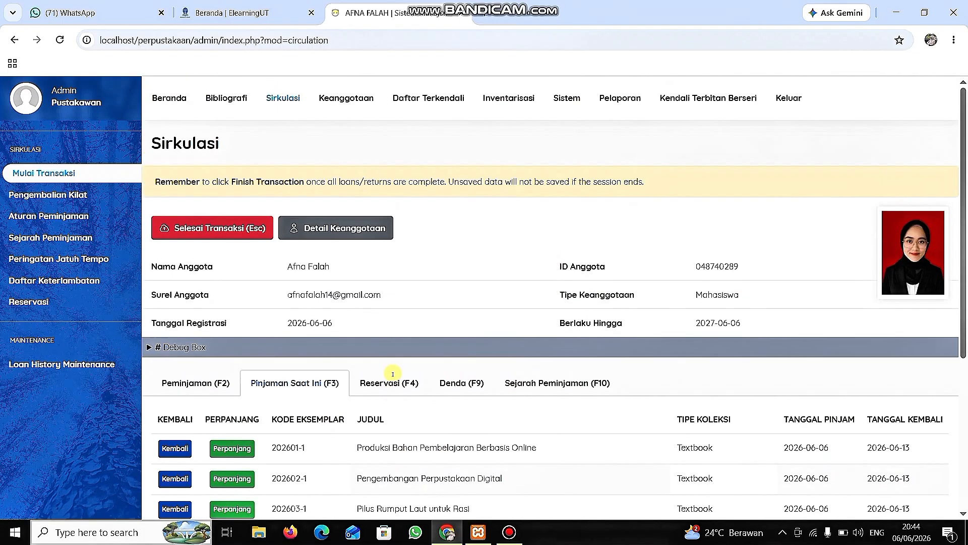
scroll(392, 375, "down", 4)
scroll(393, 376, "up", 3)
scroll(392, 374, "up", 1)
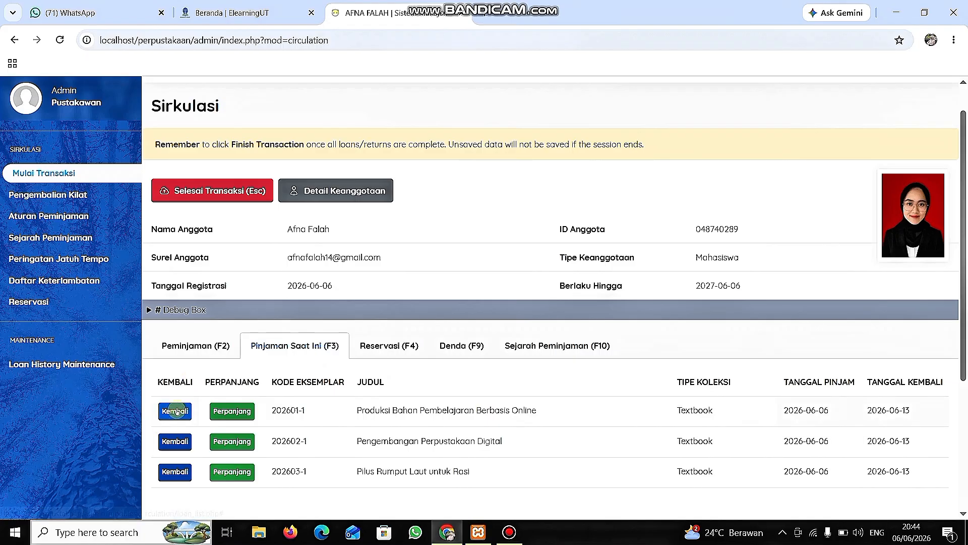
left_click(74, 192)
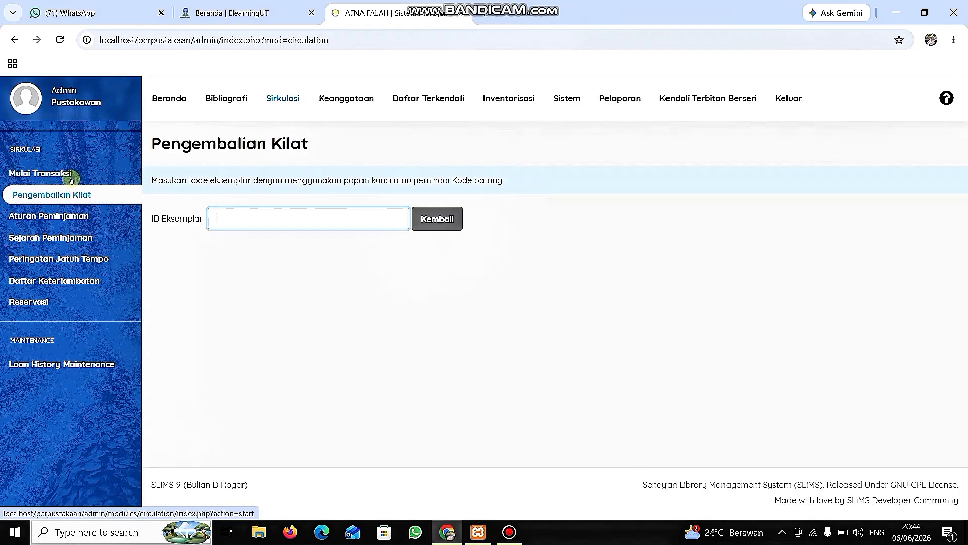
Return item 202601-1, Produksi Bahan Pembelajaran Berbasis Online, from the member's current loans under Mulai Transaksi and confirm the return.
left_click(70, 173)
scroll(238, 359, "down", 2)
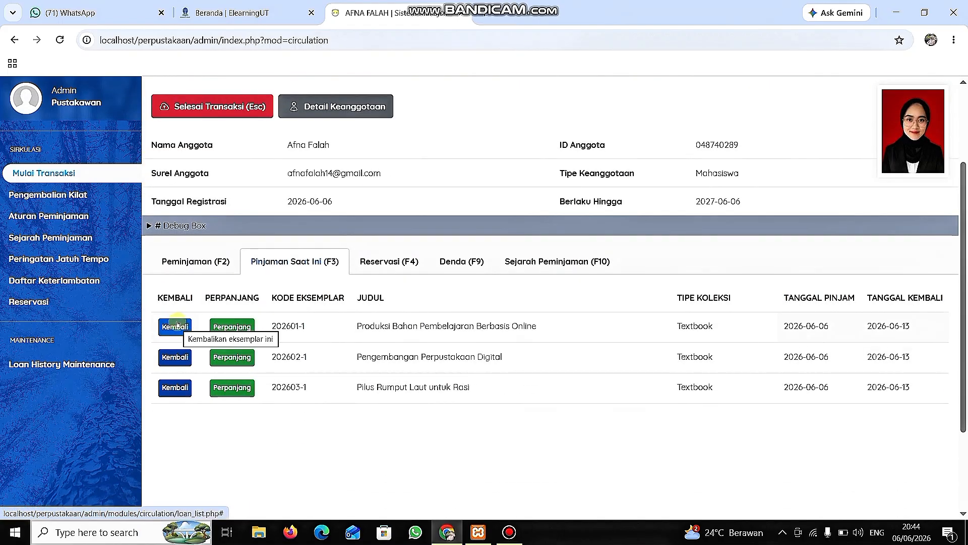
left_click(178, 325)
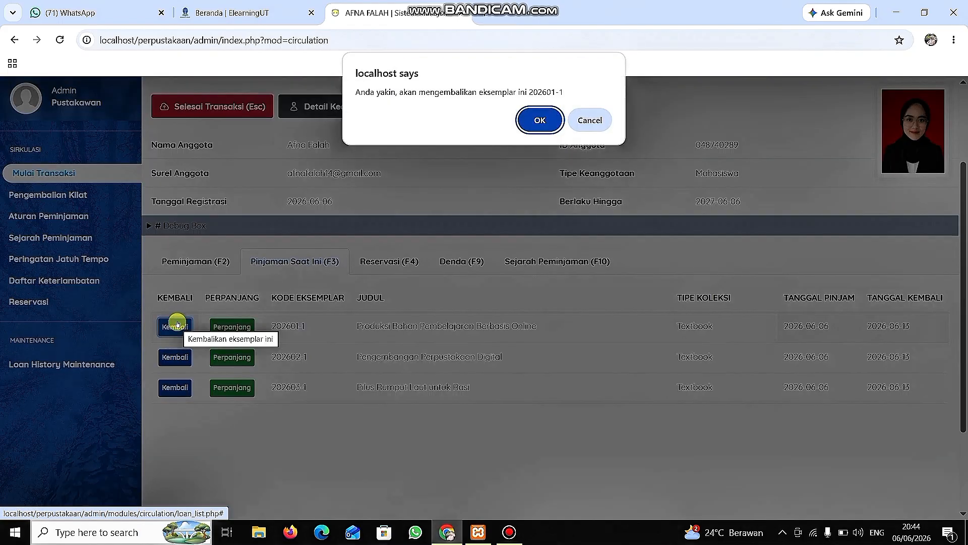
left_click(540, 121)
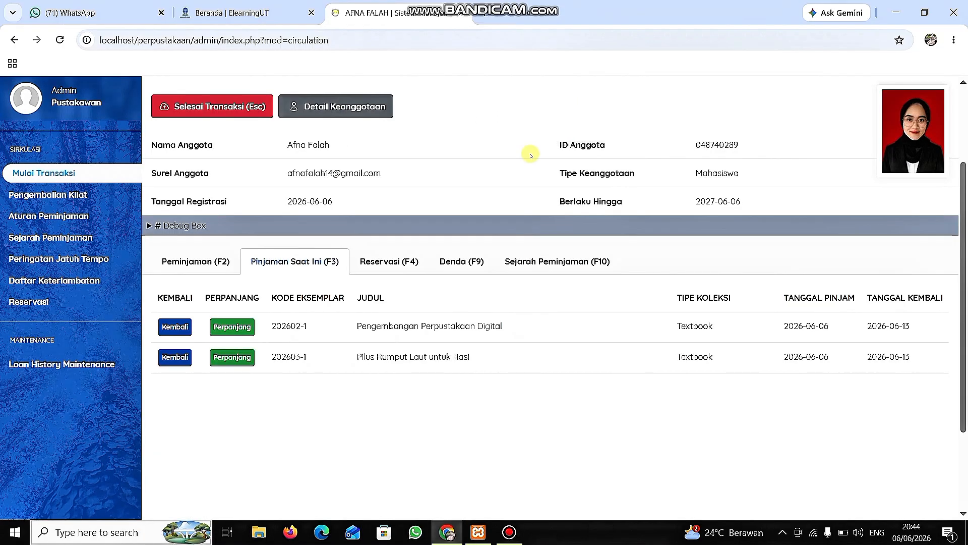
Check the return dates of the borrowed items in the member's loan history.
left_click(524, 269)
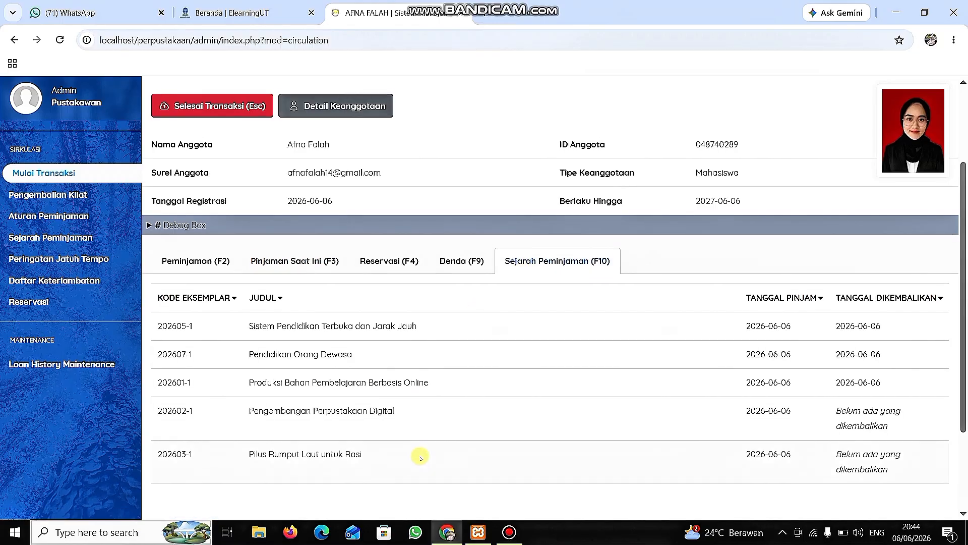
scroll(420, 457, "down", 2)
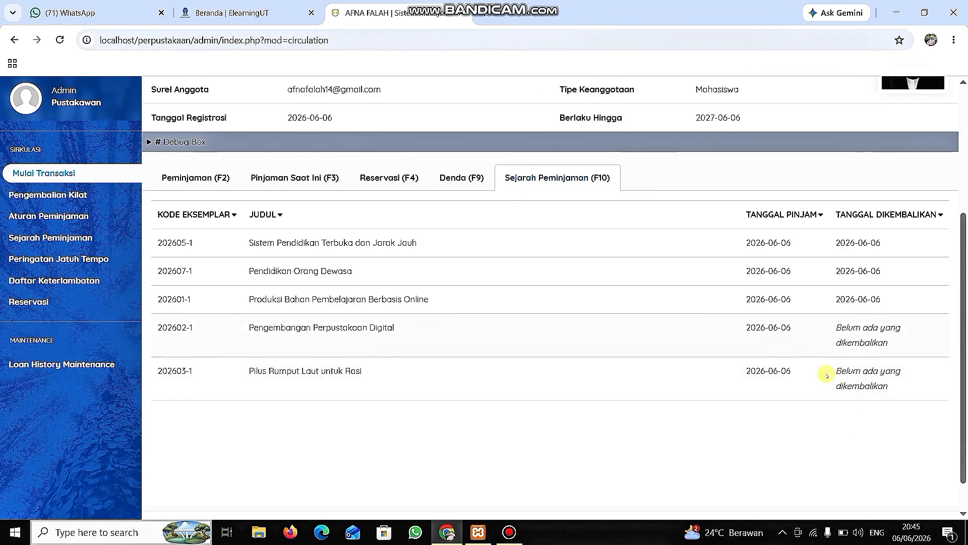
scroll(638, 306, "up", 4)
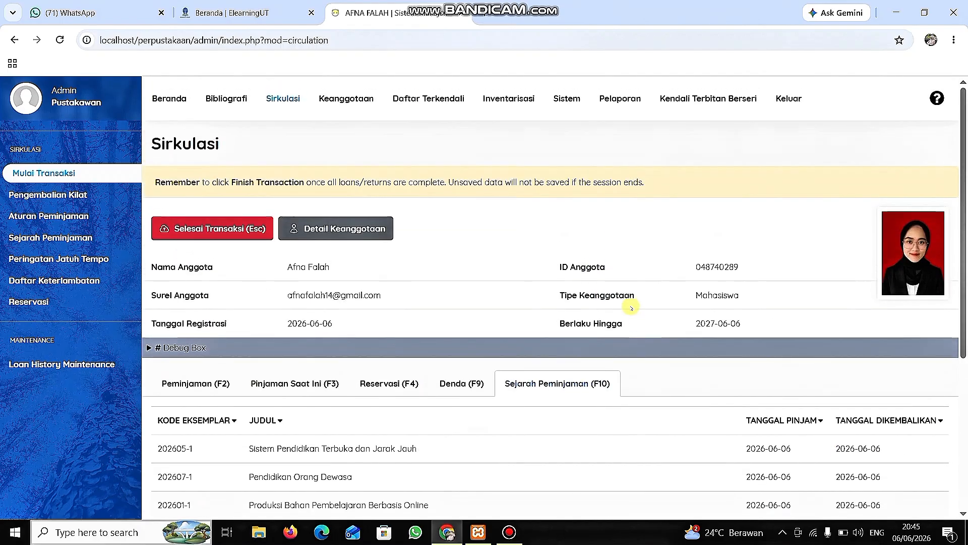
Copy item code 202602-1 from the member's current loans and return that item through Pengembalian Kilat.
left_click(73, 194)
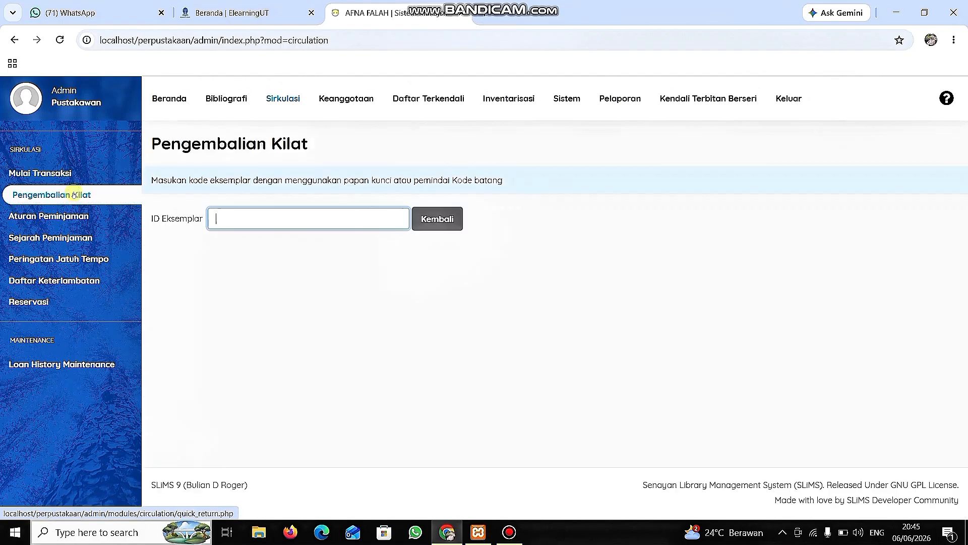
left_click(242, 216)
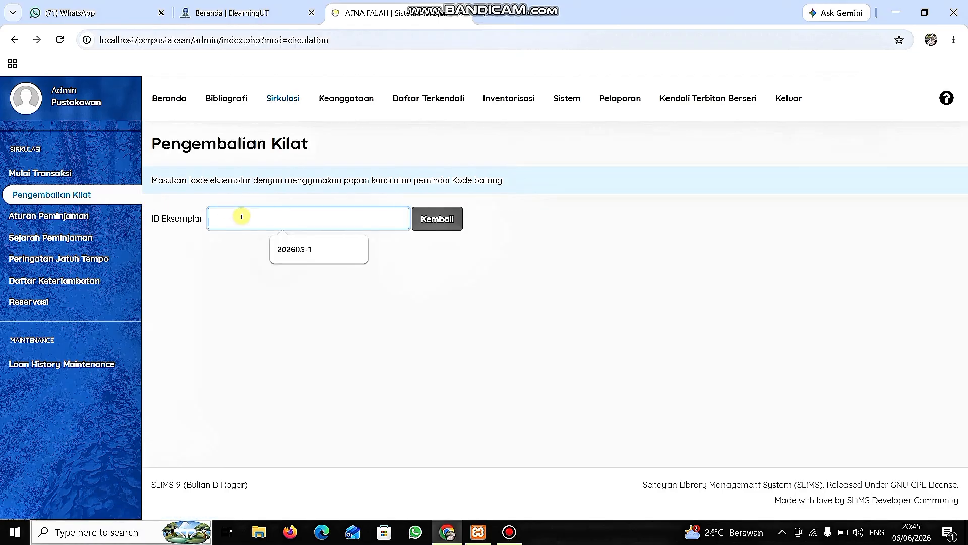
left_click(92, 174)
scroll(257, 346, "down", 3)
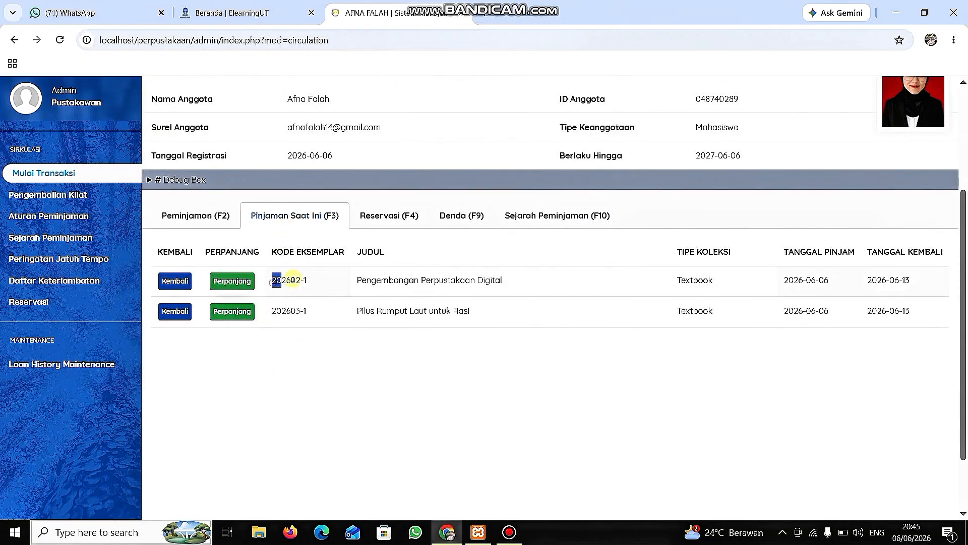
left_click_drag(293, 280, 306, 280)
key("ctrl+c")
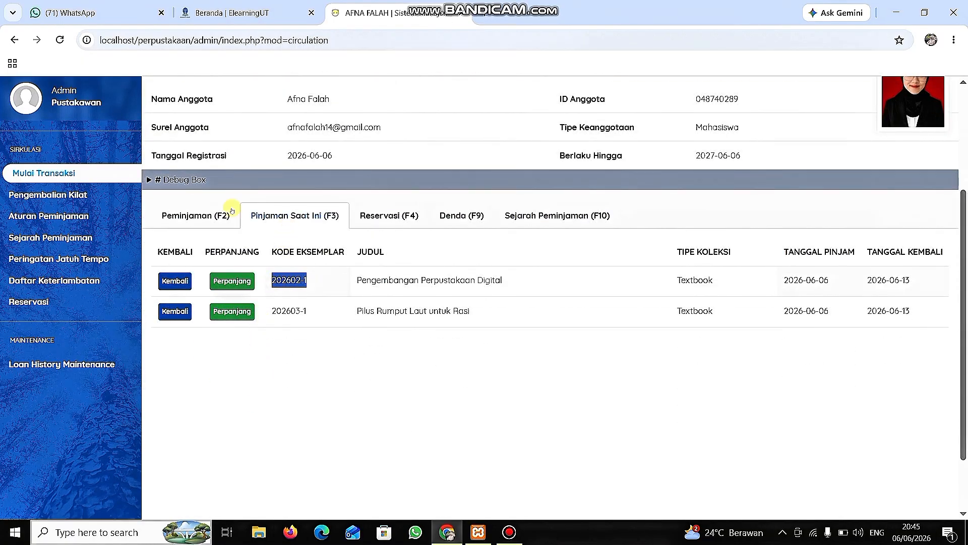
left_click(102, 194)
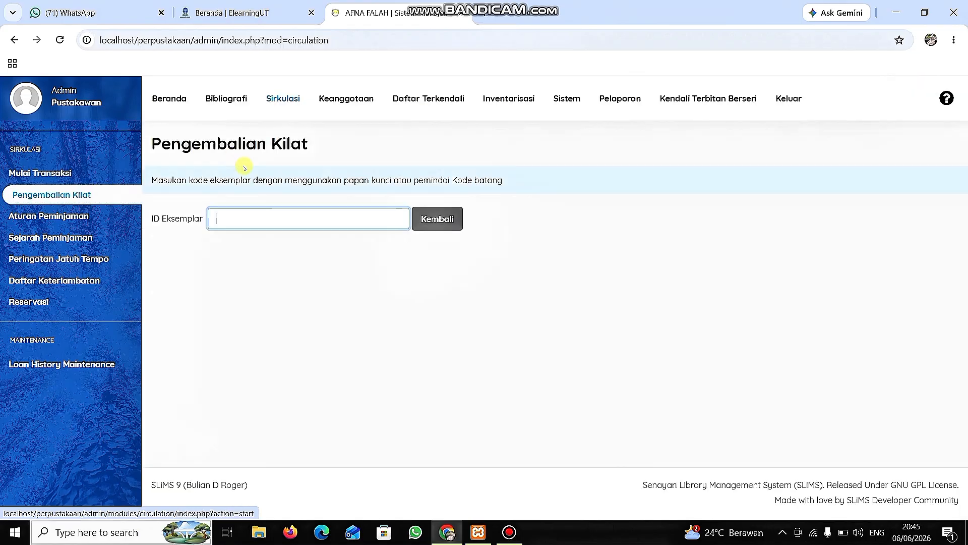
left_click(251, 217)
key("ctrl+v")
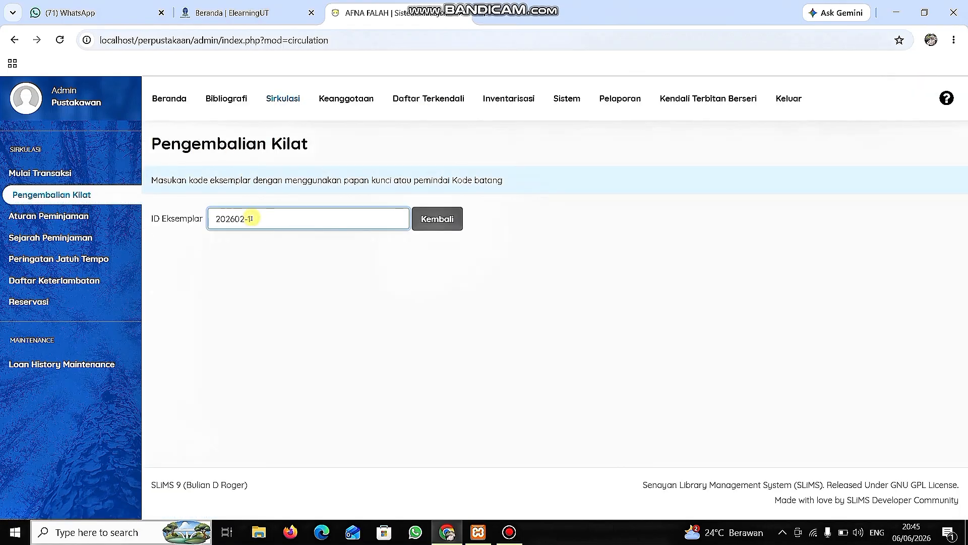
left_click(440, 230)
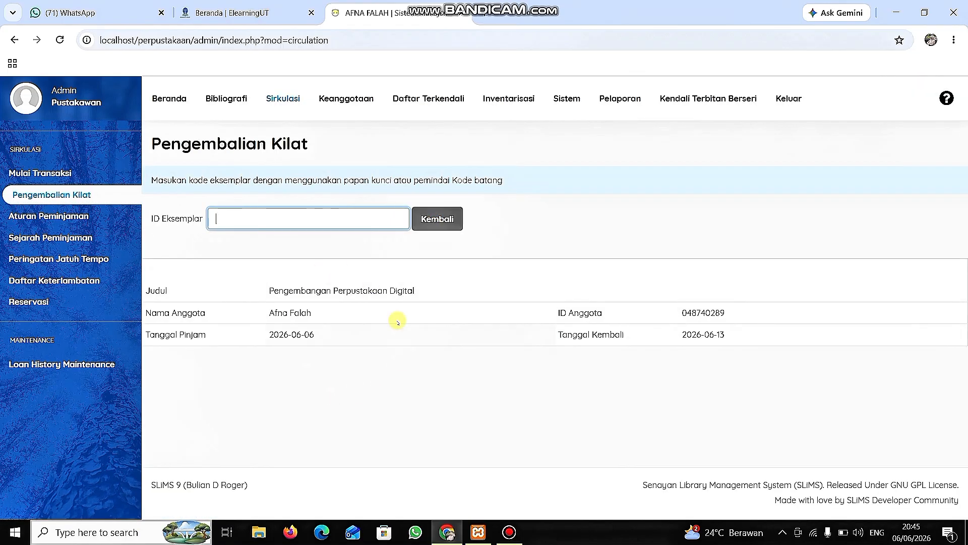
left_click(552, 341)
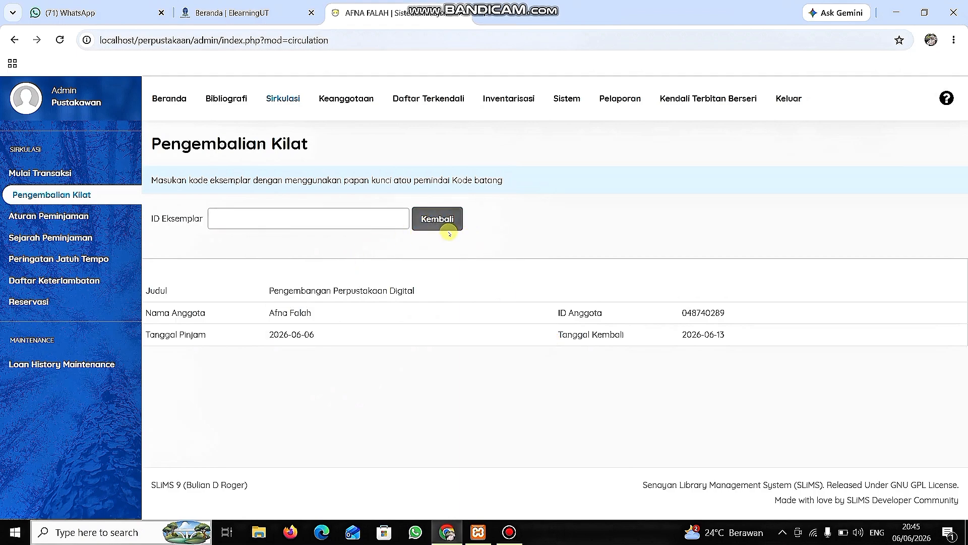
Review the member's current loans and Sejarah Peminjaman from the Pengembalian Kilat page.
left_click(445, 224)
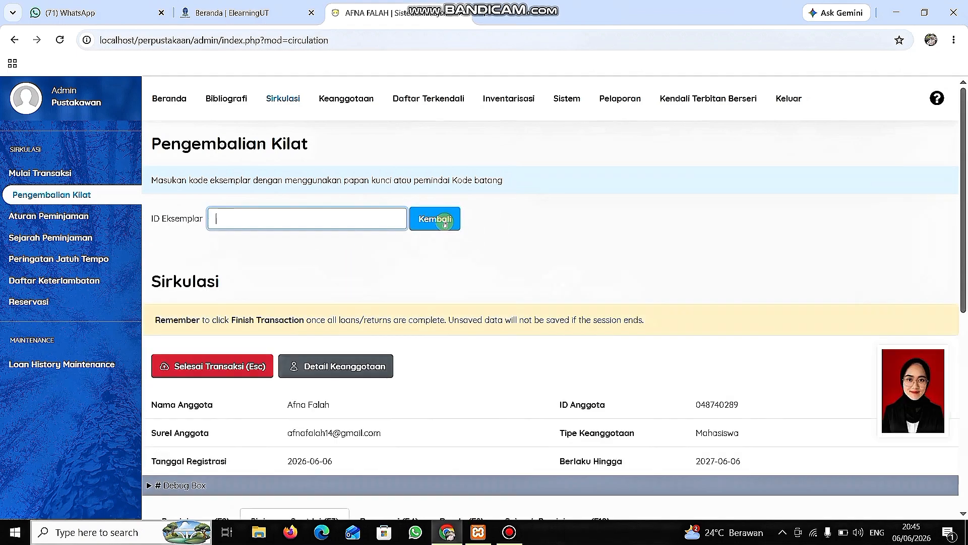
scroll(445, 223, "down", 1)
scroll(445, 224, "down", 3)
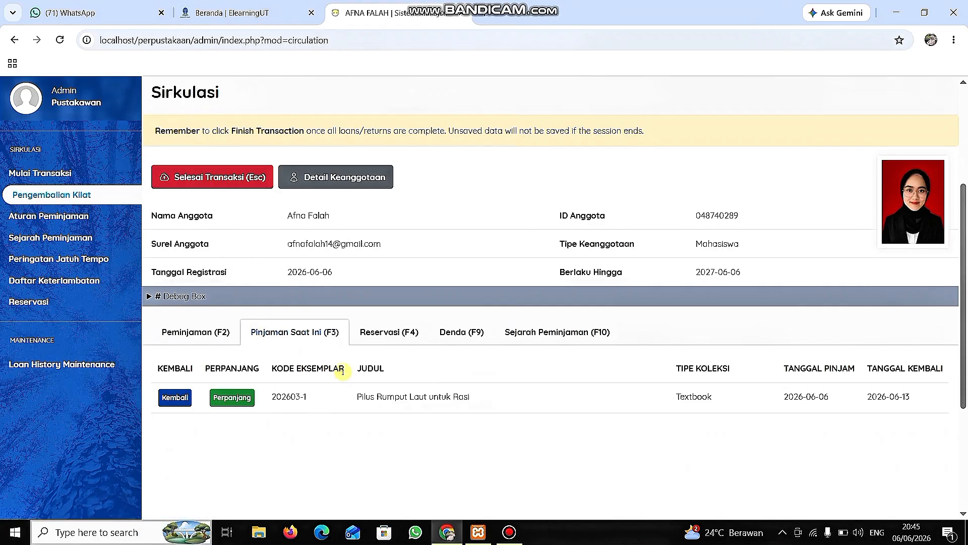
scroll(343, 373, "down", 2)
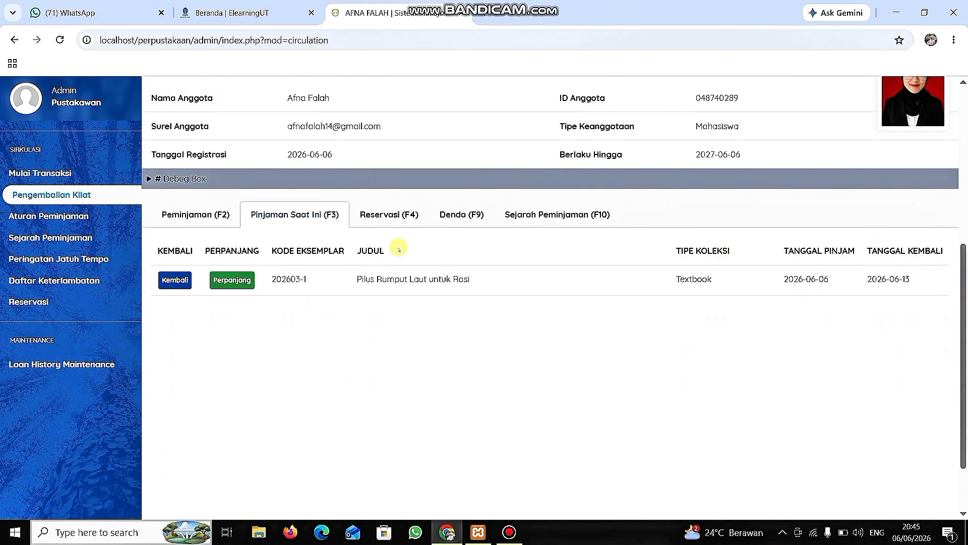
left_click(570, 211)
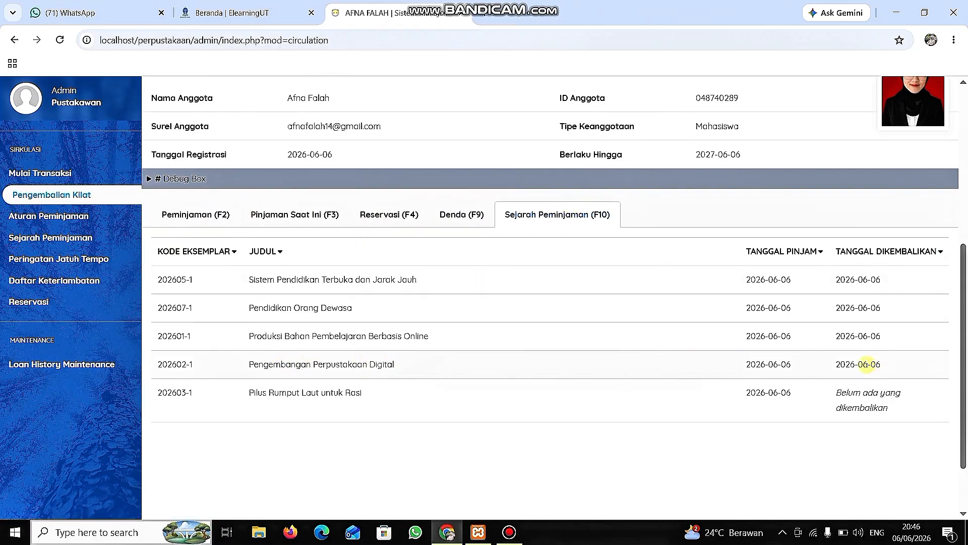
scroll(579, 382, "up", 2)
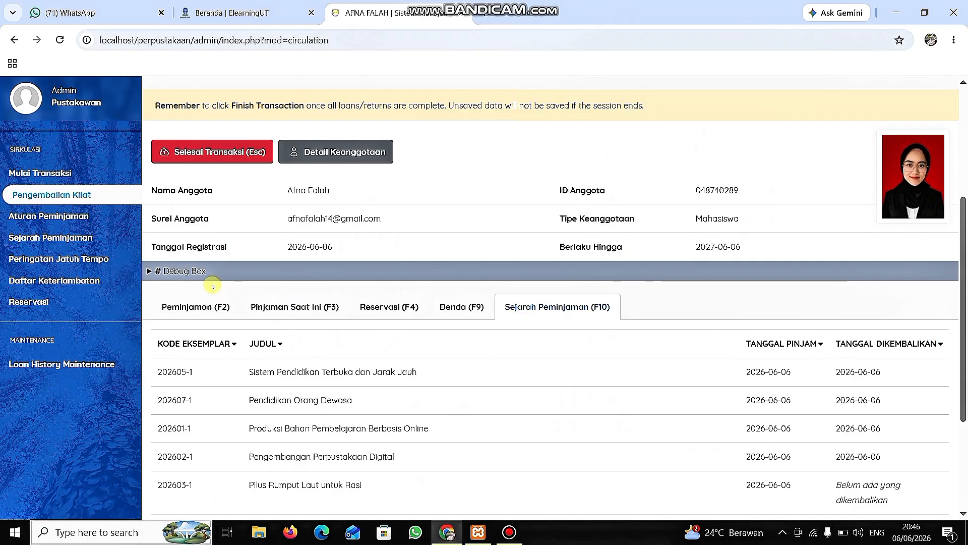
Go back to Mulai Transaksi and look over the member's details and current loans.
left_click(107, 180)
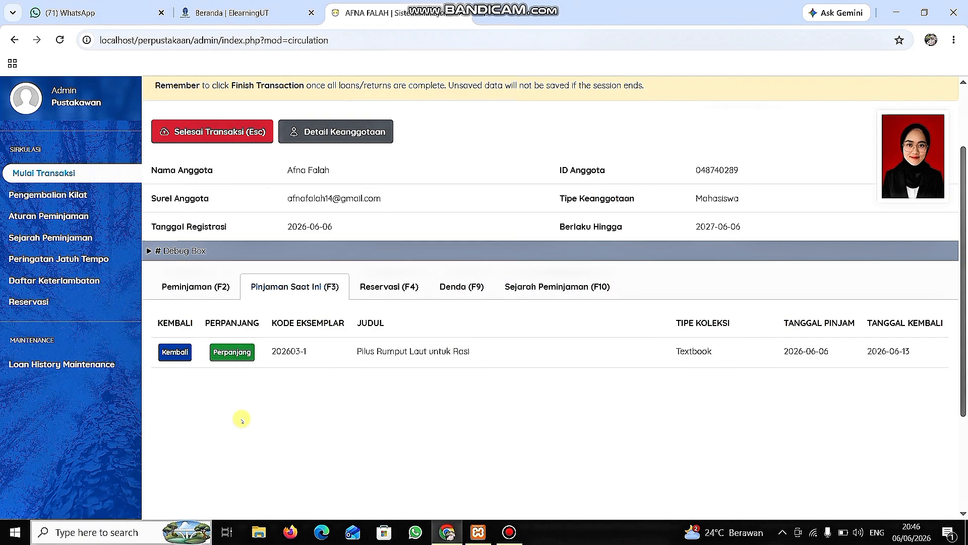
scroll(323, 323, "up", 3)
scroll(337, 300, "down", 3)
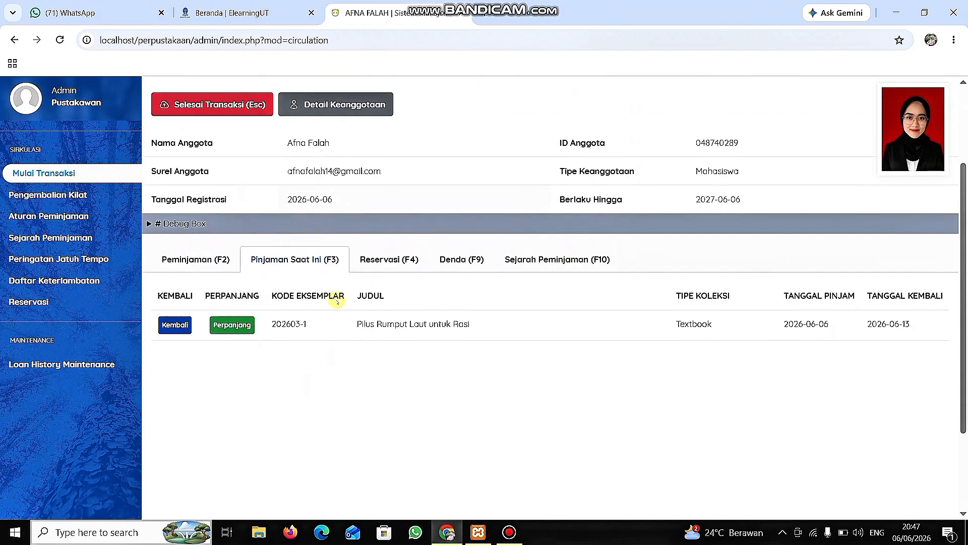
scroll(337, 301, "up", 3)
scroll(337, 300, "down", 2)
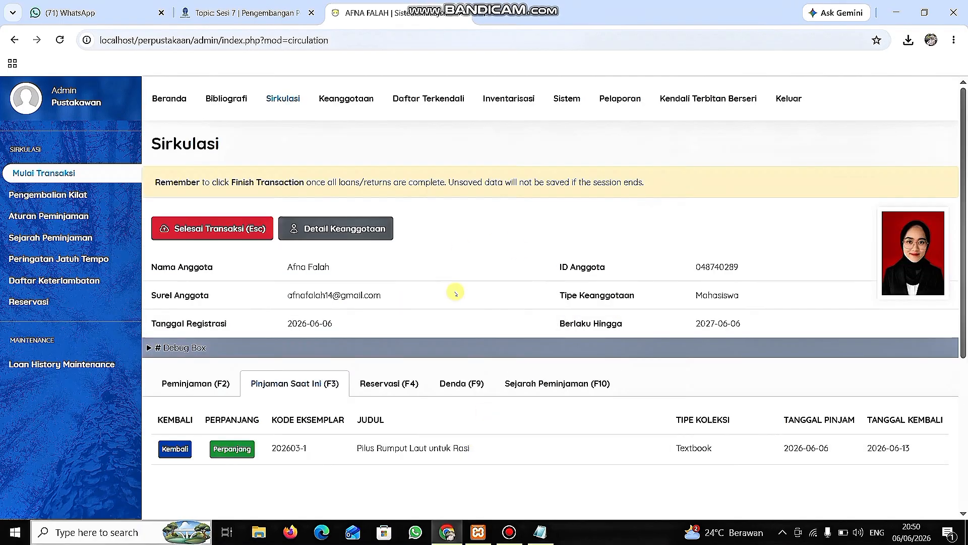
Check the loan totals, transactions chart and summary on the Beranda dashboard, and the member's current loans in Sirkulasi.
left_click(170, 100)
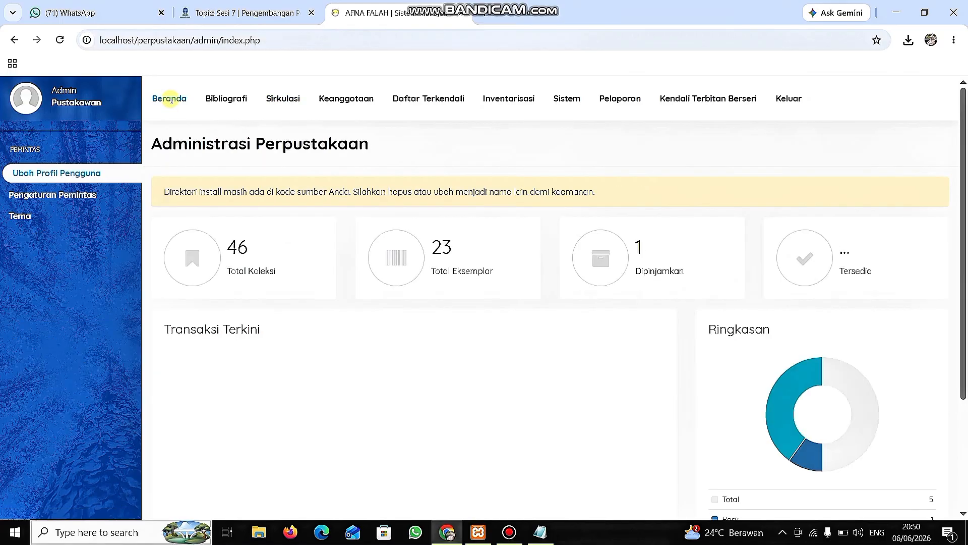
scroll(335, 326, "down", 3)
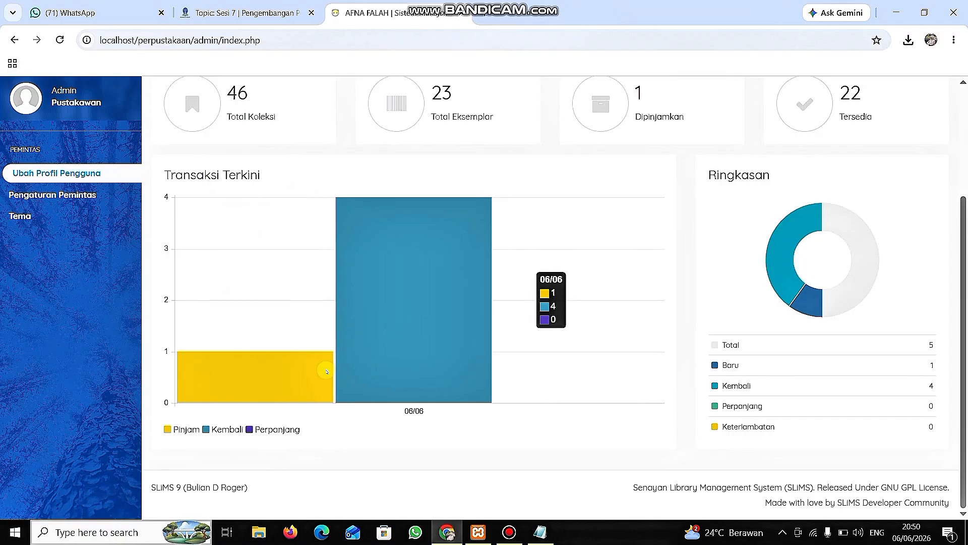
scroll(325, 372, "up", 2)
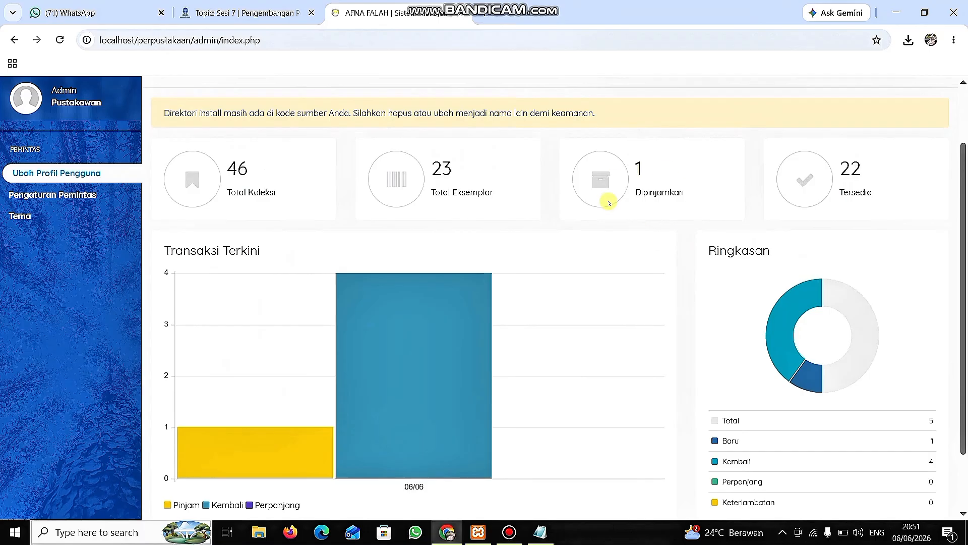
scroll(616, 281, "down", 2)
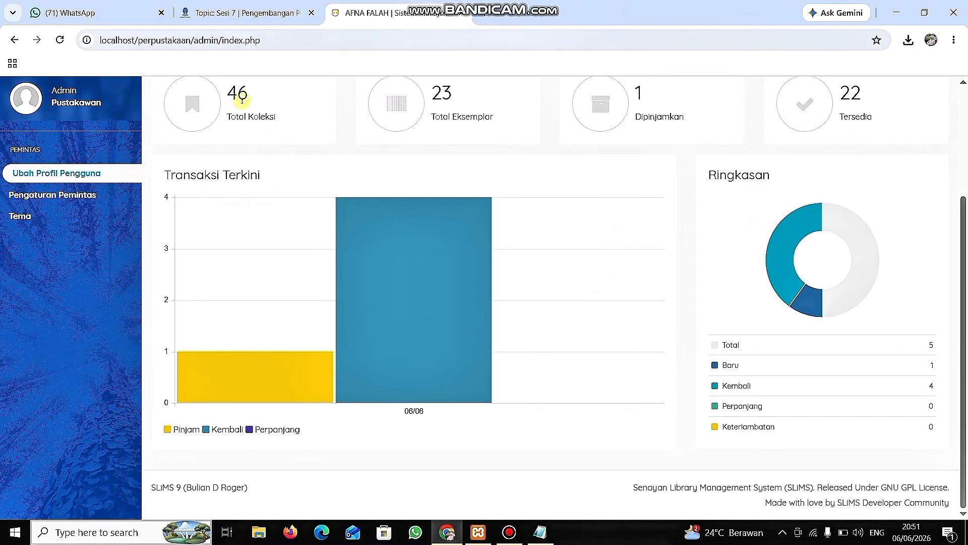
scroll(242, 100, "up", 3)
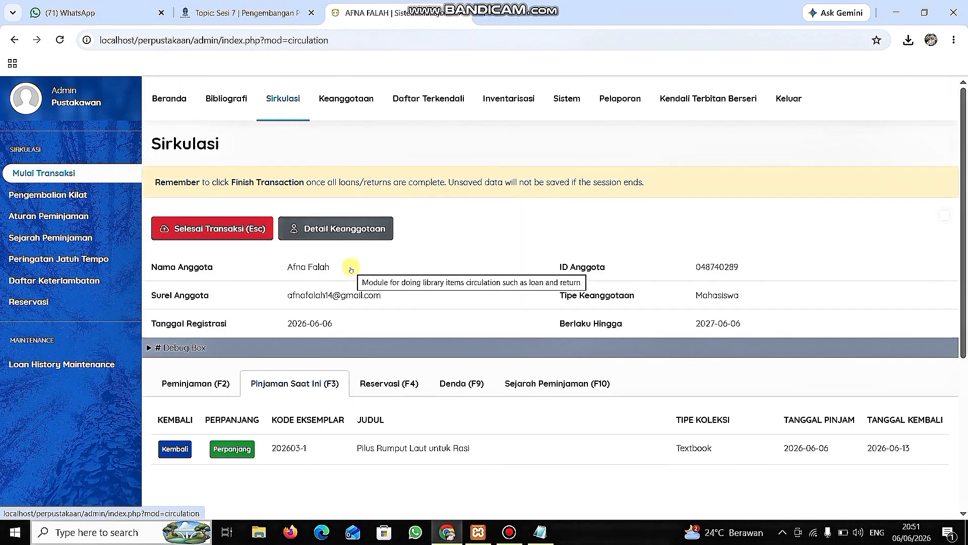
scroll(372, 391, "down", 2)
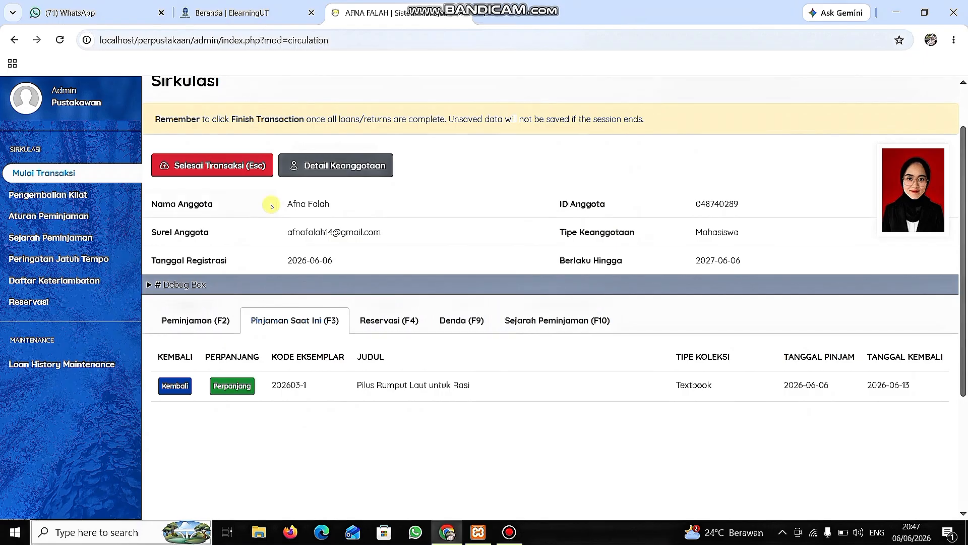
Create a new database backup from Salinan Pangkalan Data in the Sistem module.
scroll(227, 144, "up", 1)
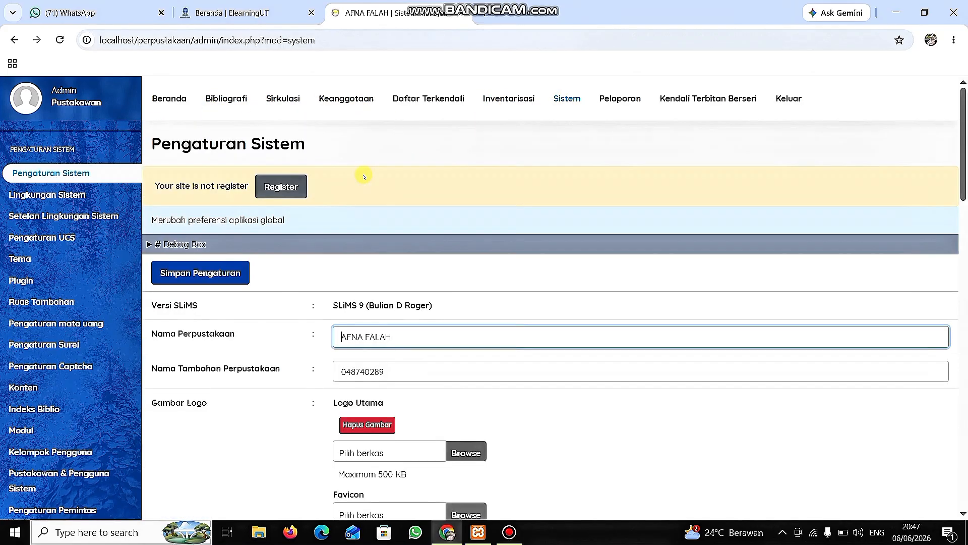
scroll(71, 322, "down", 2)
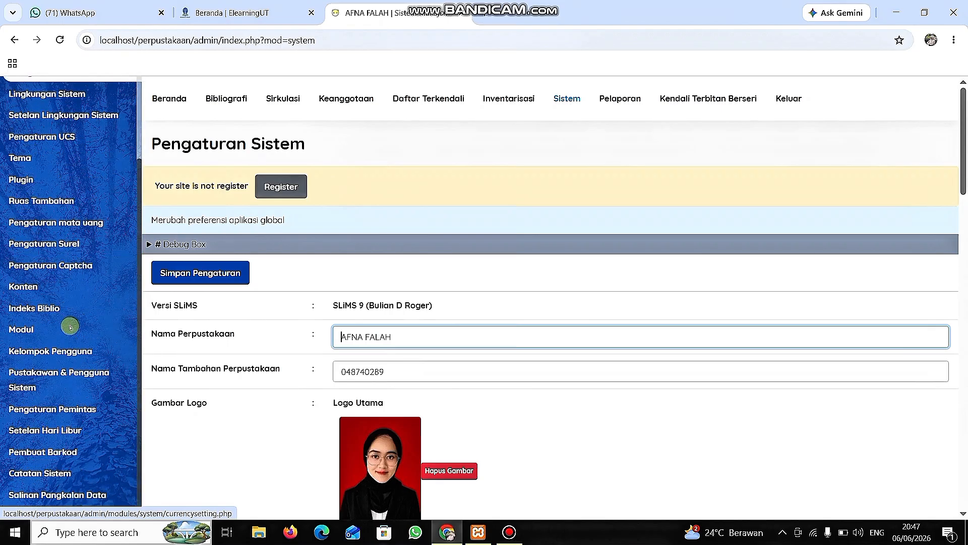
left_click(91, 499)
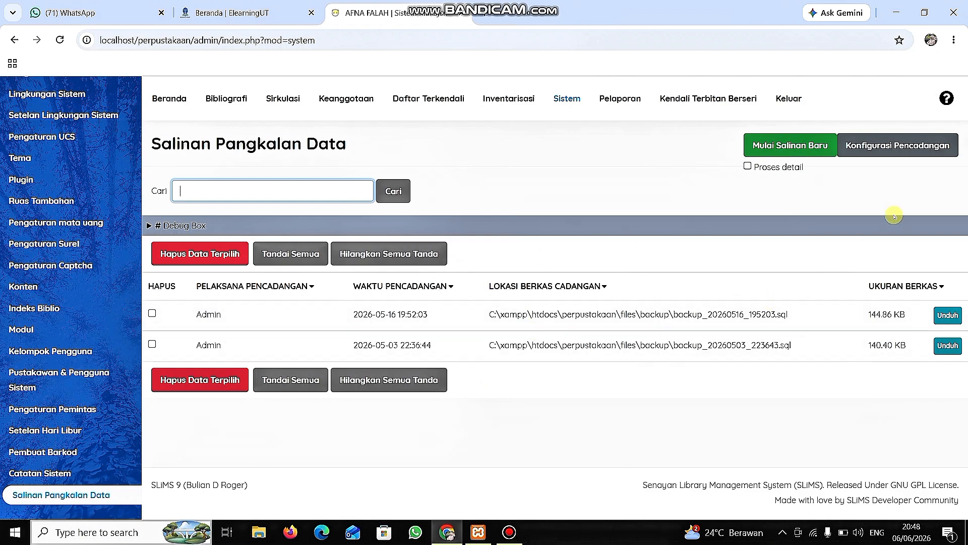
left_click(804, 146)
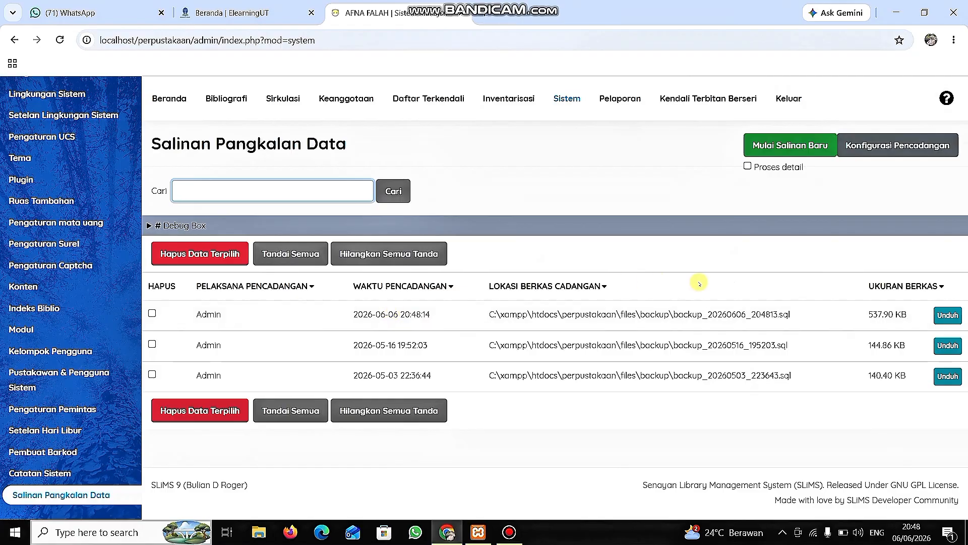
Download the newest database backup, backup_20260606_204813.sql, and show the file in its Downloads folder.
left_click(947, 317)
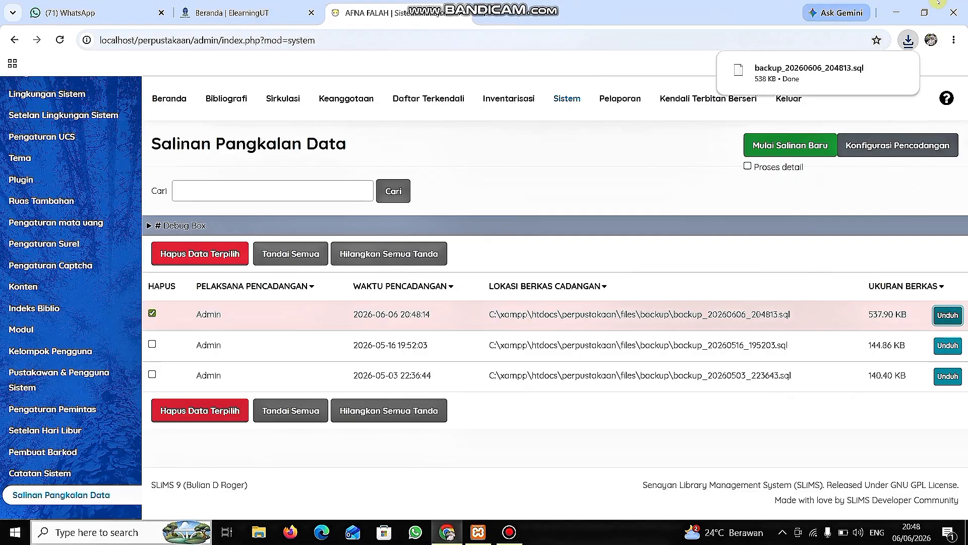
mouse_move(847, 93)
left_click(875, 70)
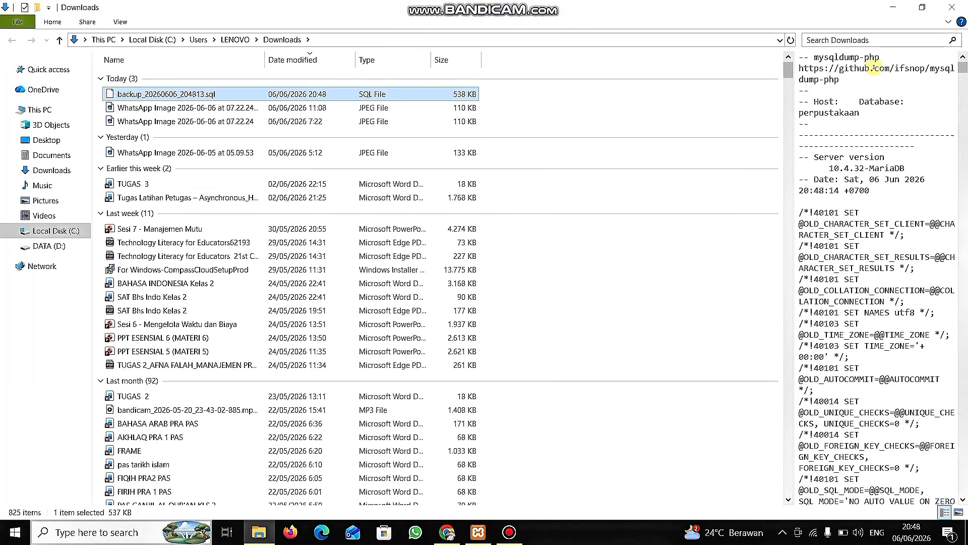
Open backup_20260606_204813.sql in Notepad, set as the default app for .sql files, and look over the file's contents.
double_click(314, 94)
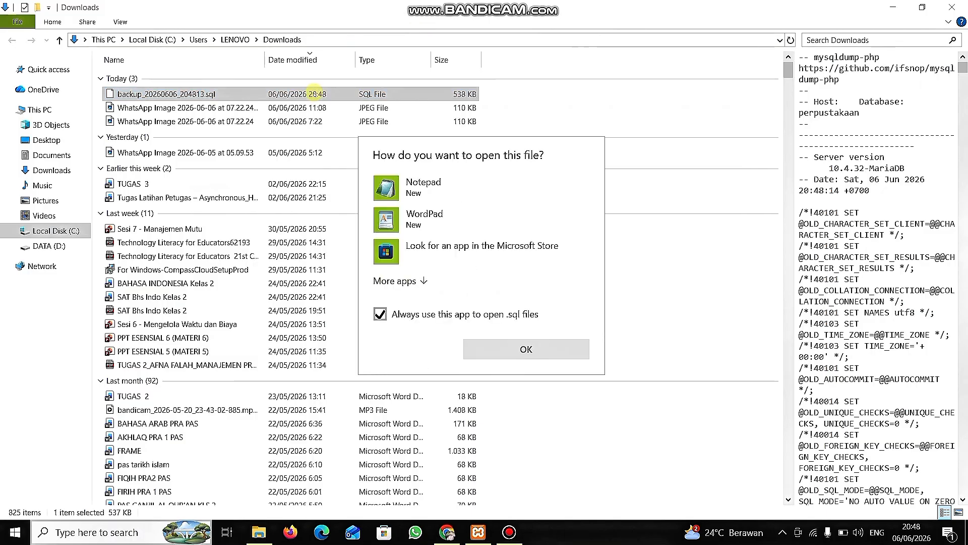
left_click(428, 185)
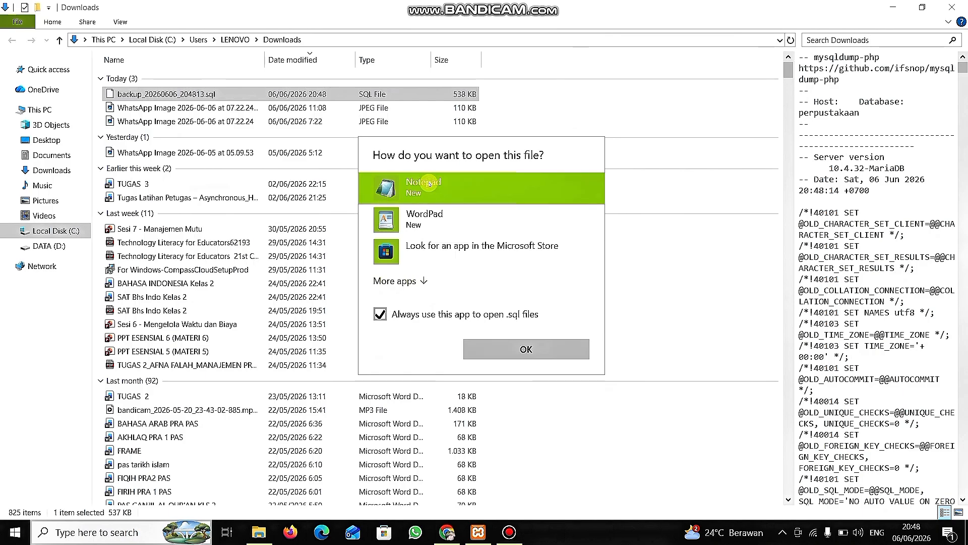
left_click(529, 350)
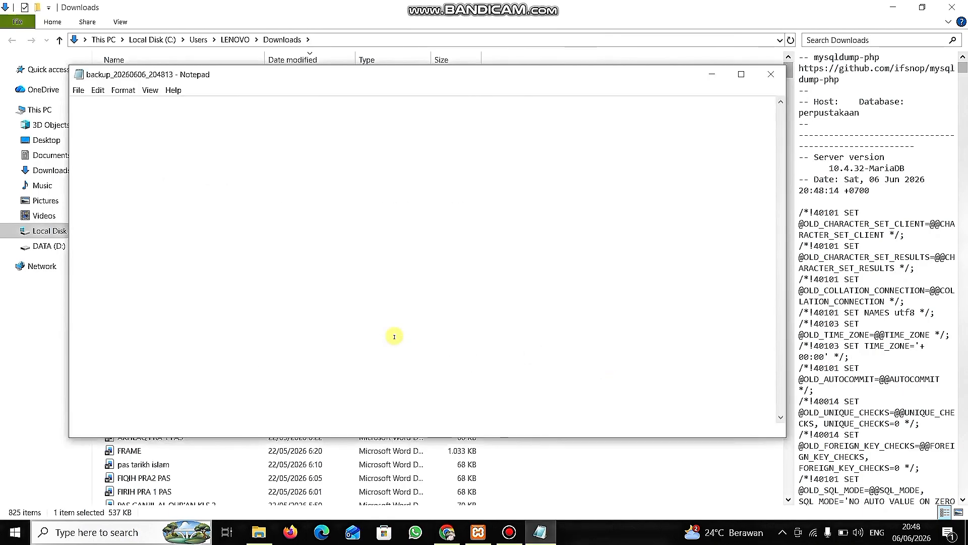
scroll(395, 337, "down", 9)
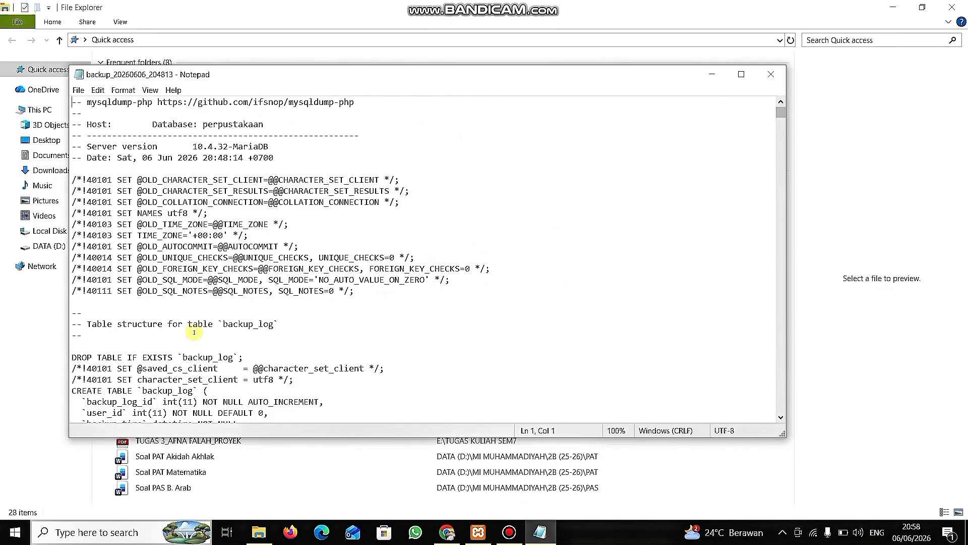
Switch to File Explorer and browse to the xampp\htdocs folder on Local Disk (C:).
left_click(57, 343)
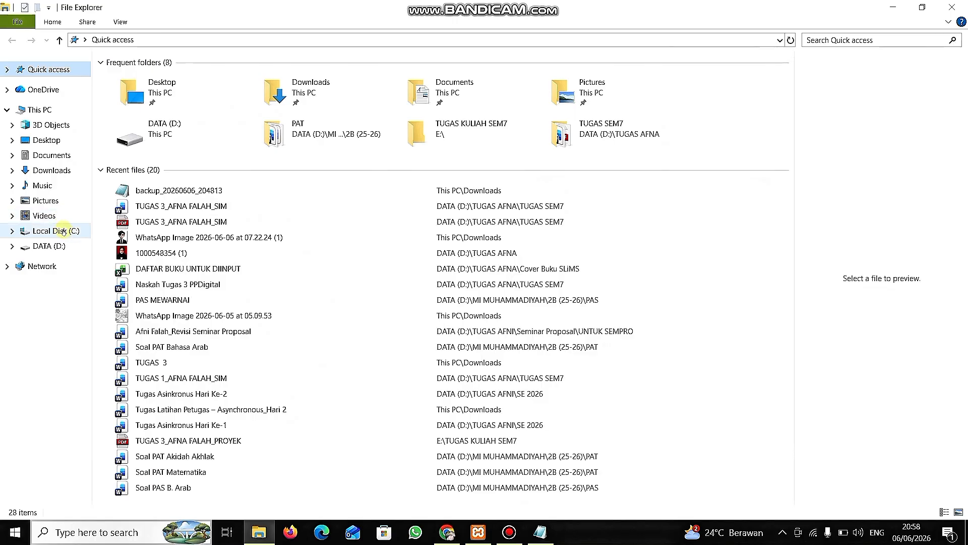
left_click(55, 231)
left_click(157, 215)
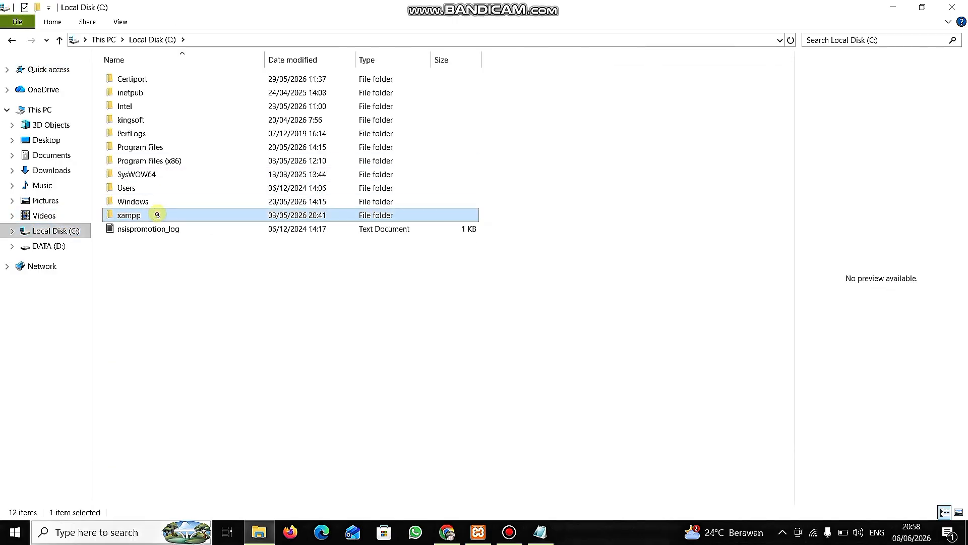
left_click(157, 215)
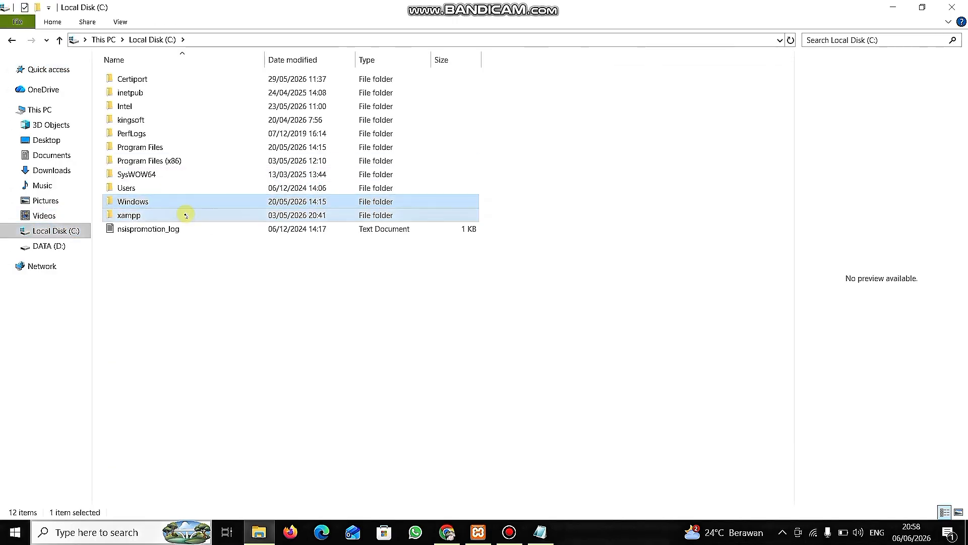
double_click(187, 215)
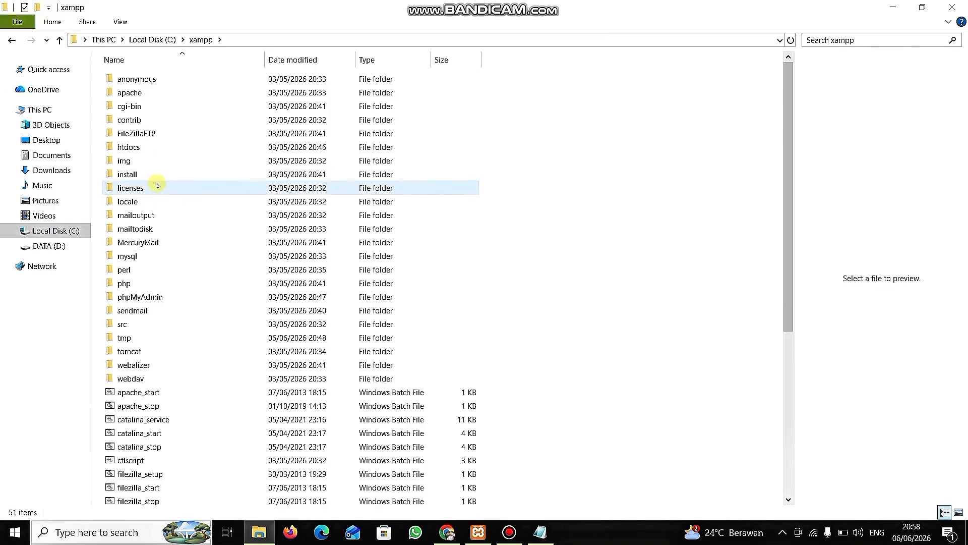
double_click(155, 143)
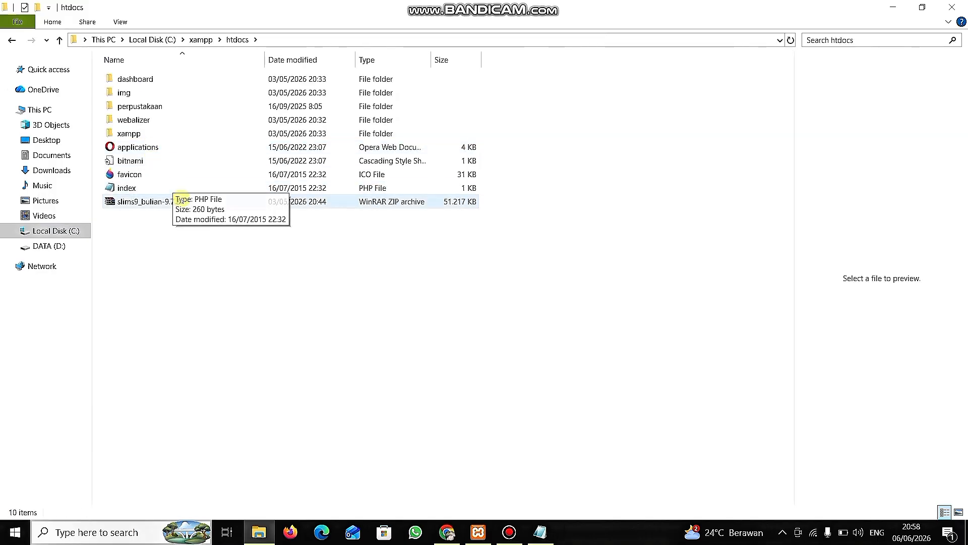
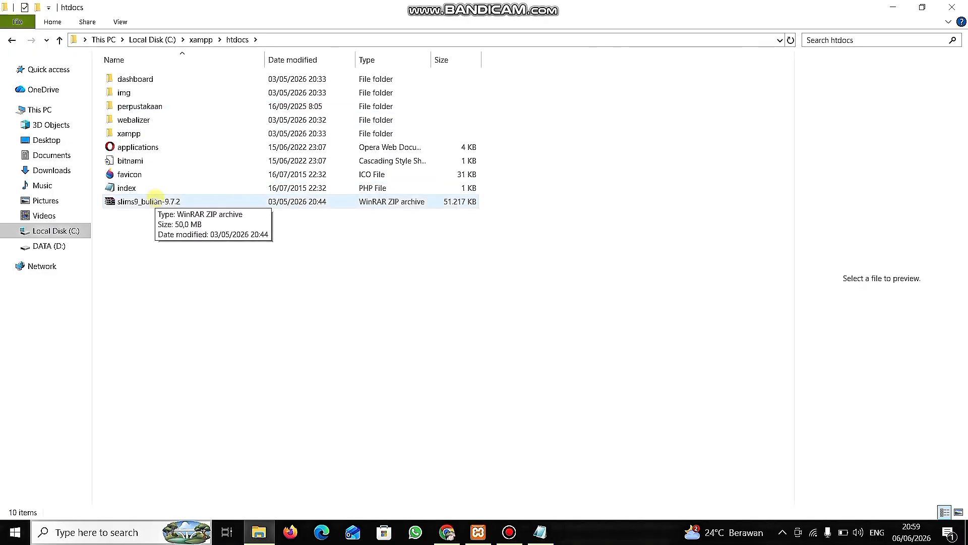
Extract the slims9_bulian-9.7.2 ZIP archive directly into the htdocs folder.
left_click(156, 199)
right_click(155, 199)
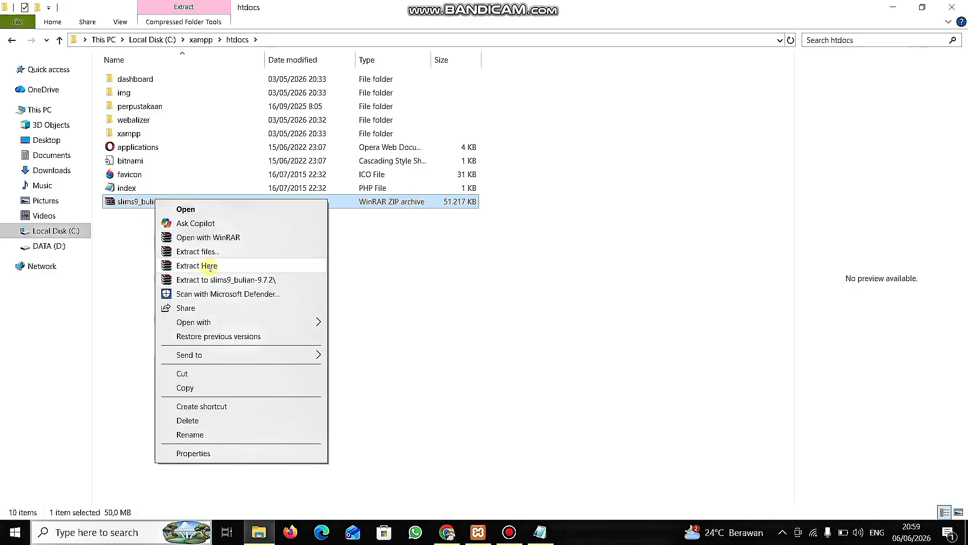
left_click(210, 266)
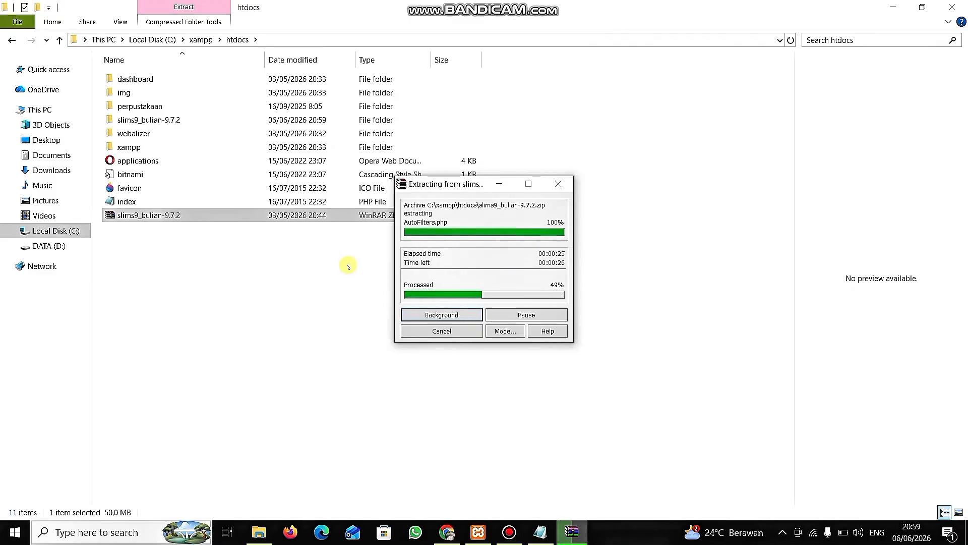
left_click(509, 532)
left_click(509, 532)
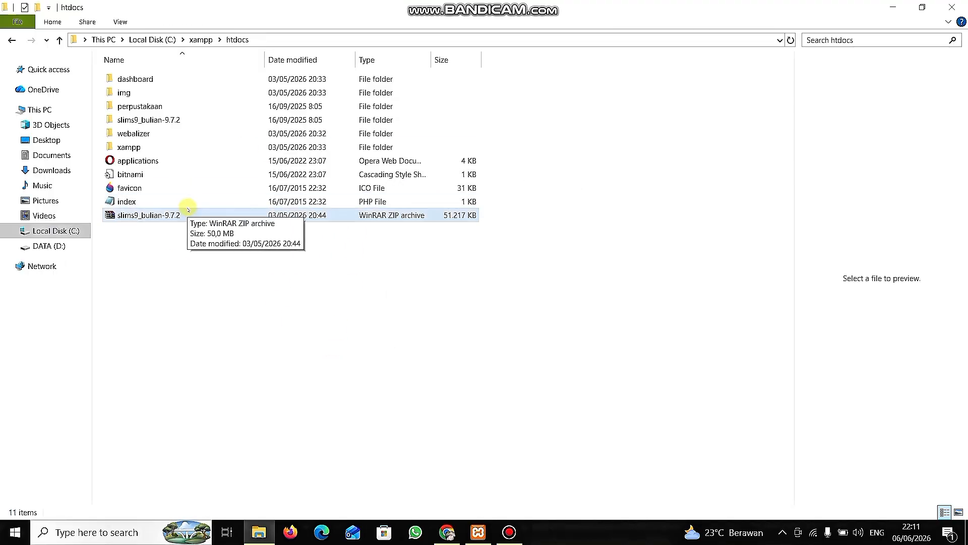
Rename the extracted slims9_bulian-9.7.2 folder as slims.
left_click(161, 119)
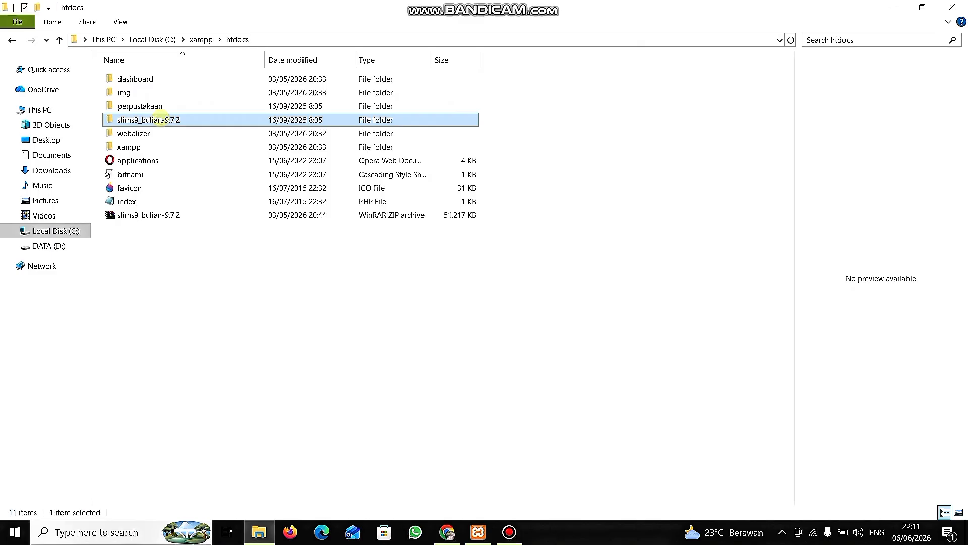
right_click(160, 120)
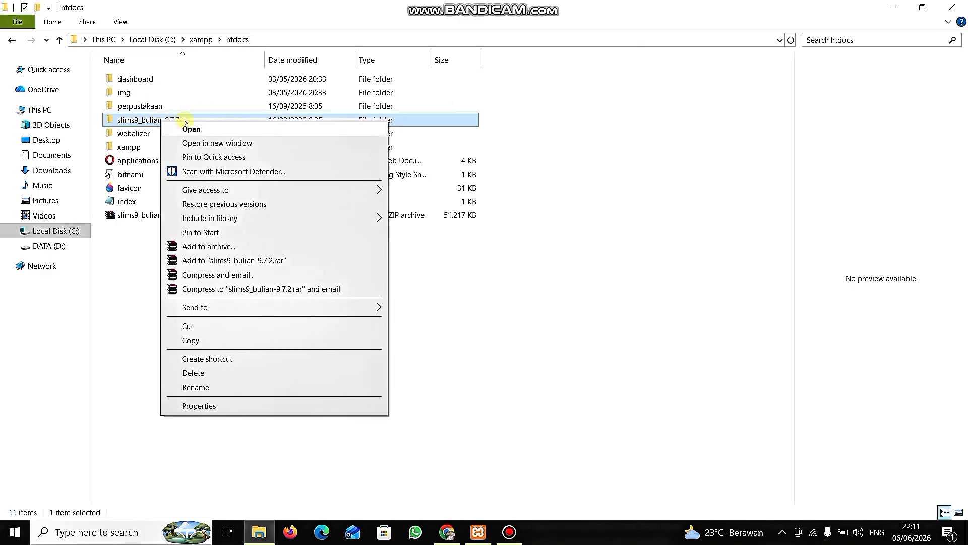
left_click(222, 387)
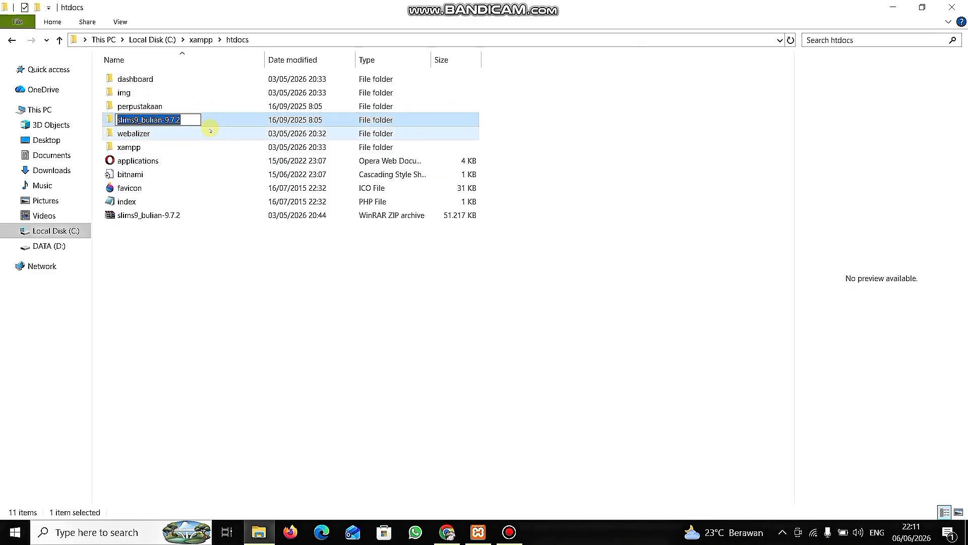
left_click(190, 121)
key("BackSpace")
key("BackSpace")
key("BackSpace")
key("BackSpace")
key("BackSpace")
key("BackSpace")
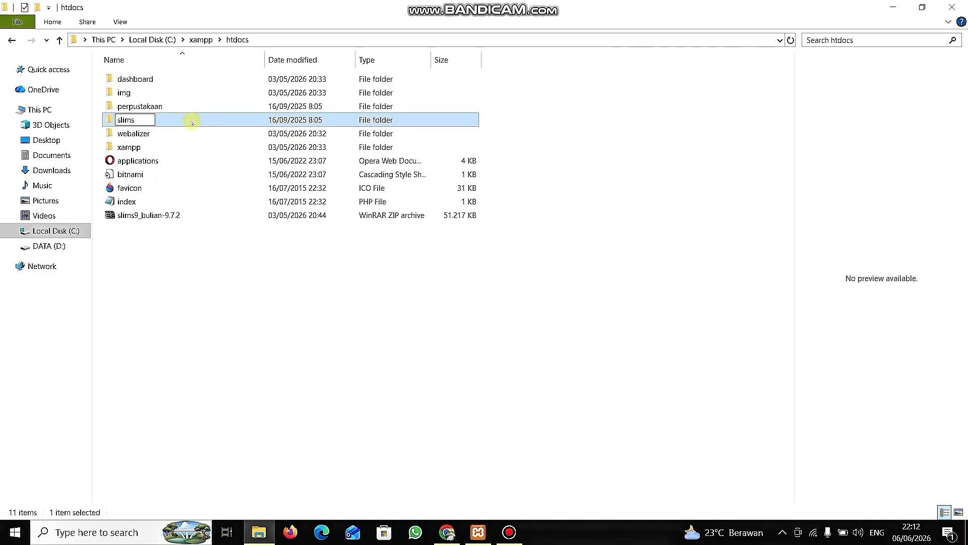
key("Return")
left_click(217, 317)
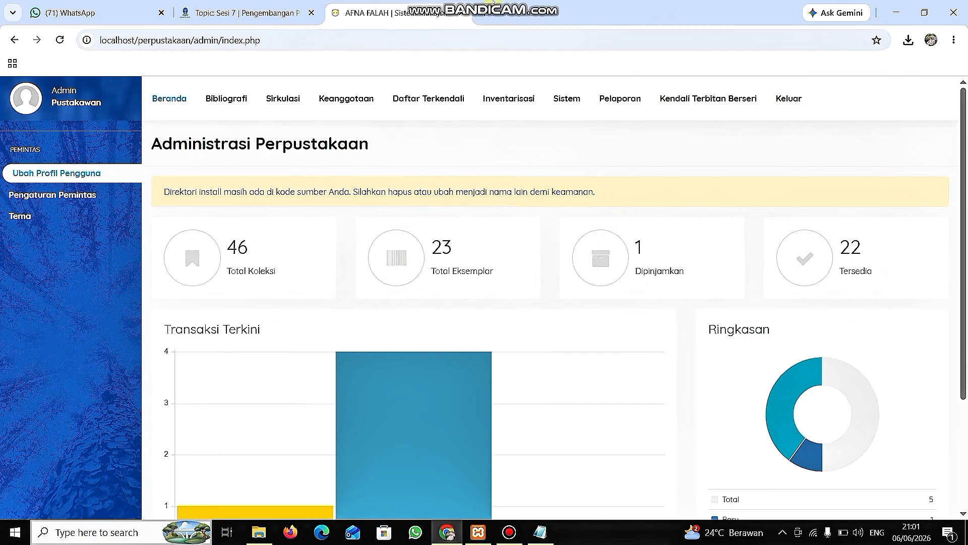
Switch to Chrome and open localhost/phpmyadmin in a new tab.
left_click(484, 14)
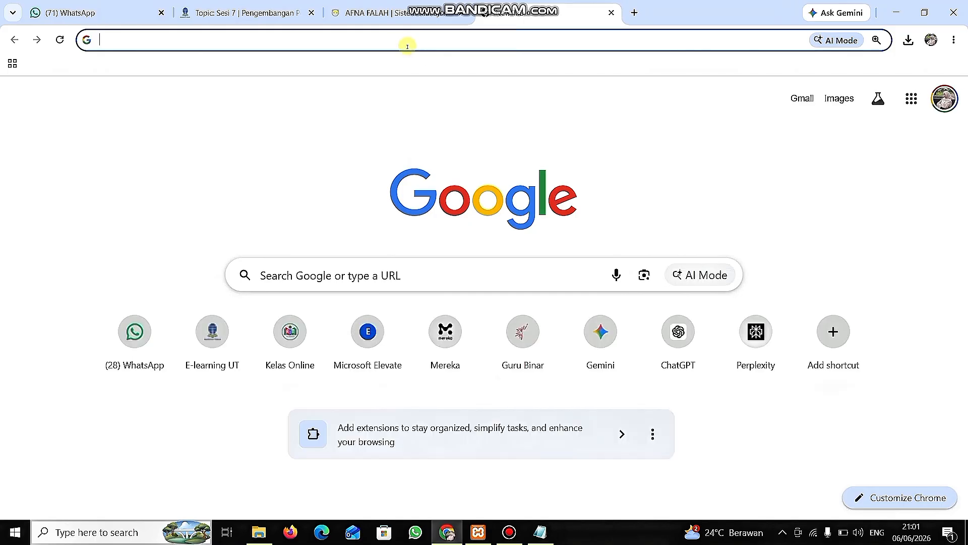
left_click(439, 42)
type("loca")
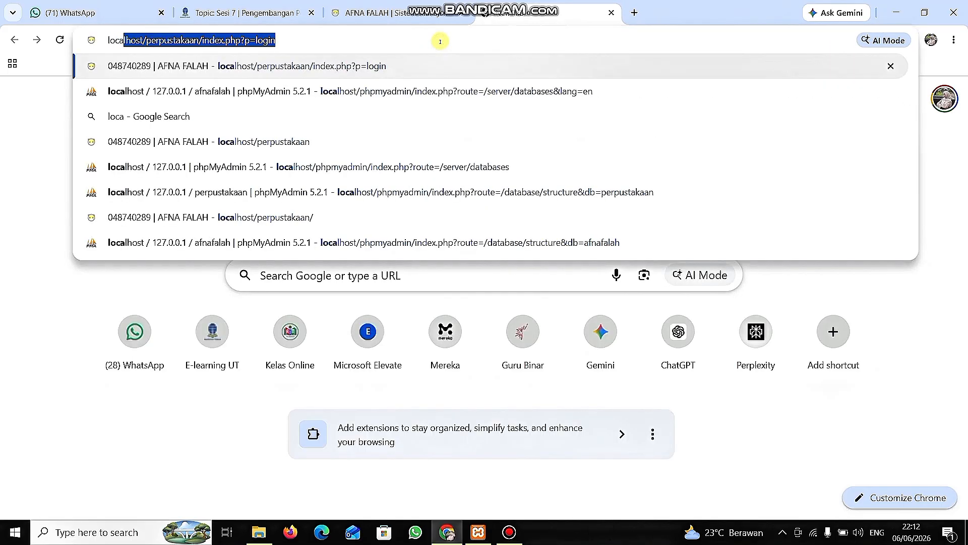
type("lhost")
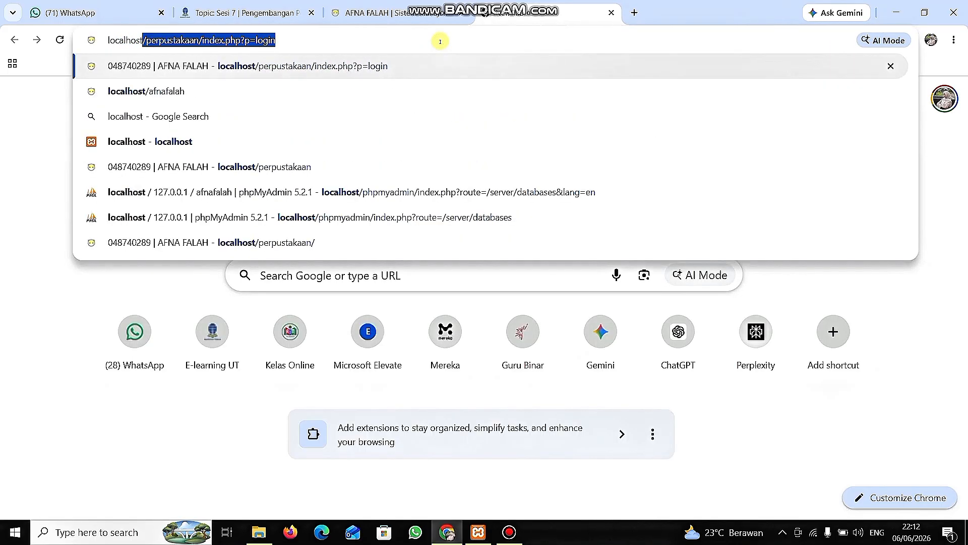
type("/php")
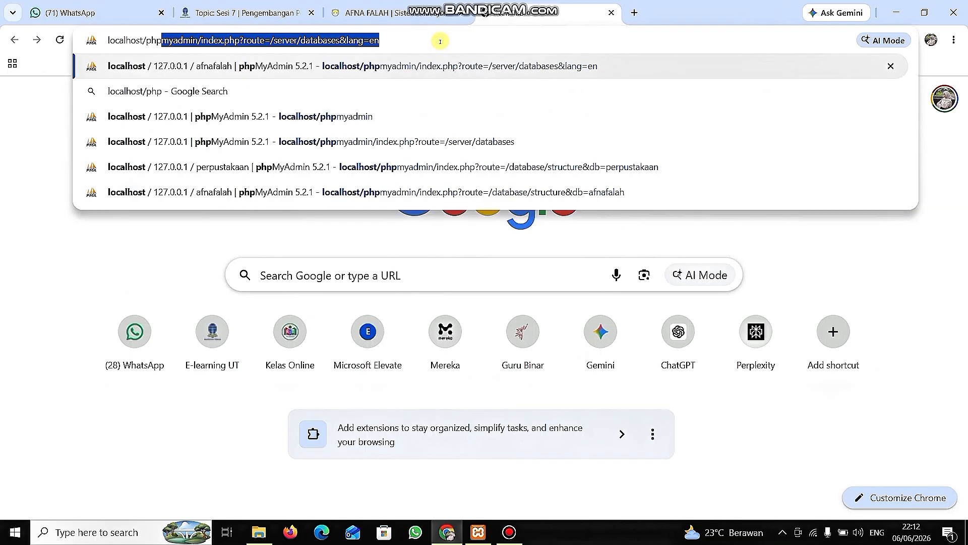
type("myadmi")
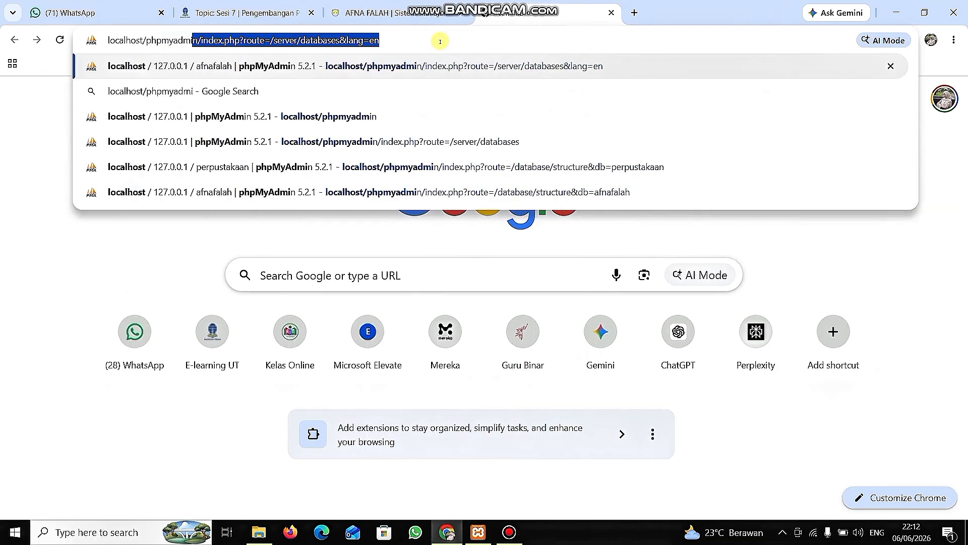
type("n")
key("Return")
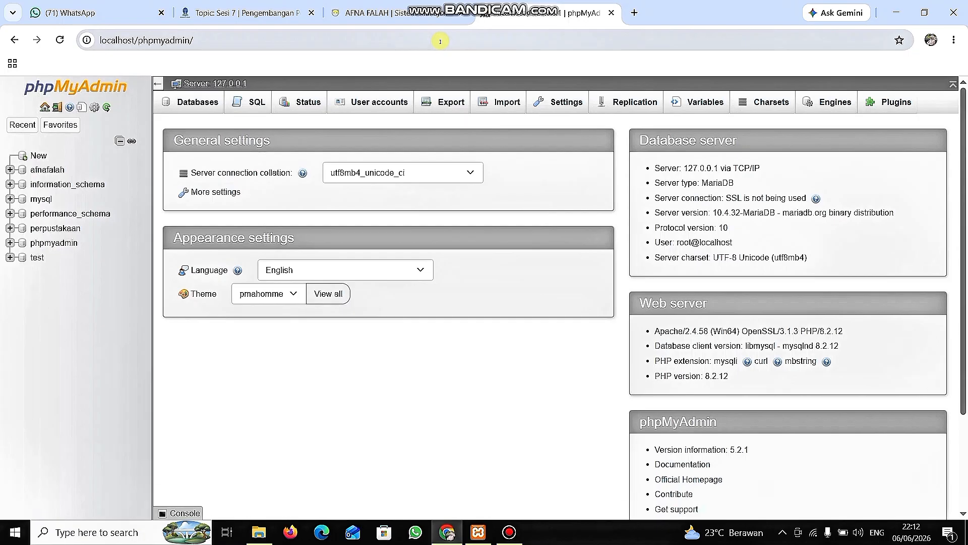
Create a database named slims, matching the renamed htdocs folder, with the utf8mb4_general_ci collation.
left_click(193, 98)
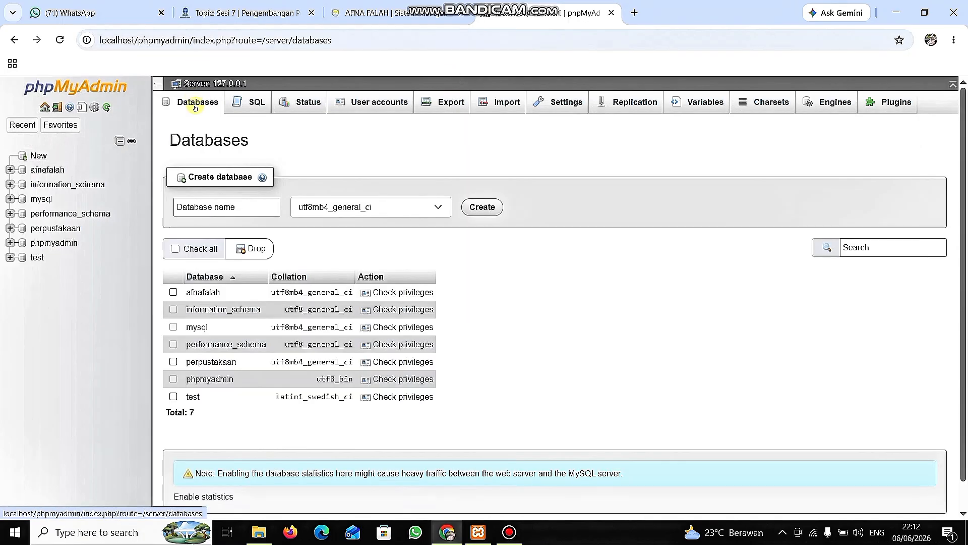
left_click(216, 207)
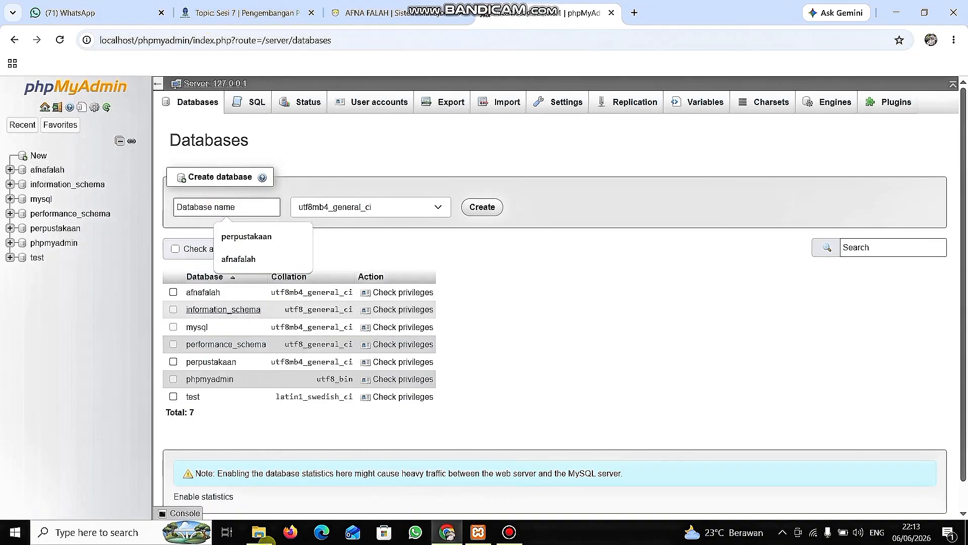
left_click(259, 532)
left_click(157, 119)
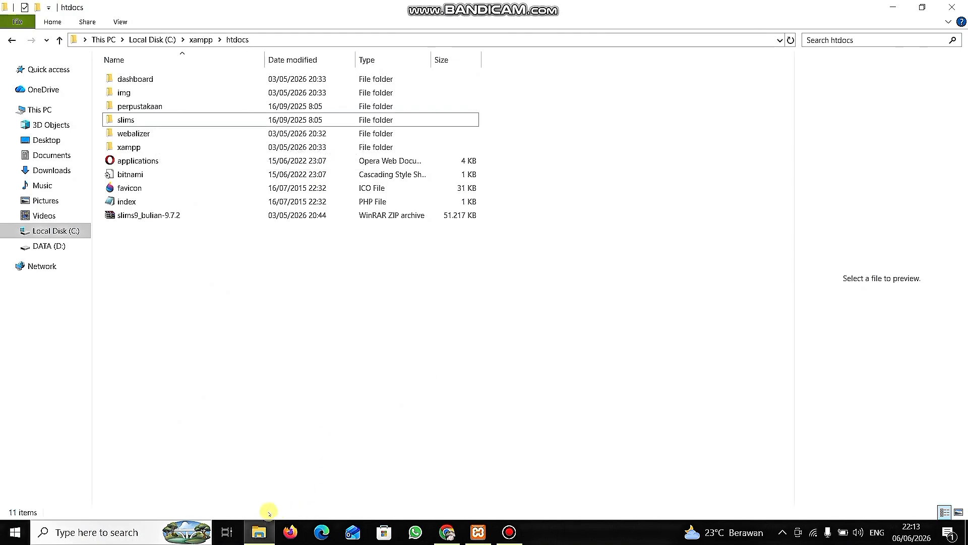
left_click(262, 532)
left_click(231, 206)
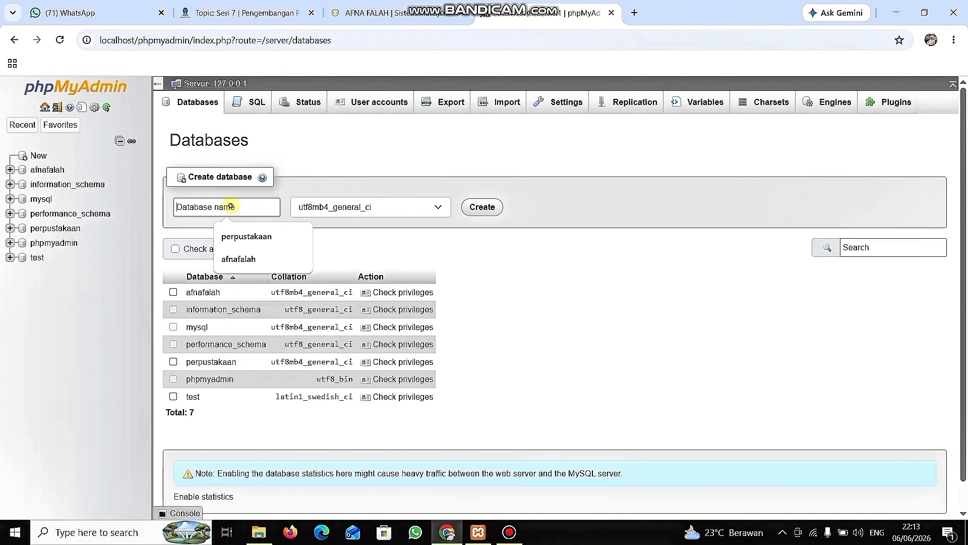
type("sli")
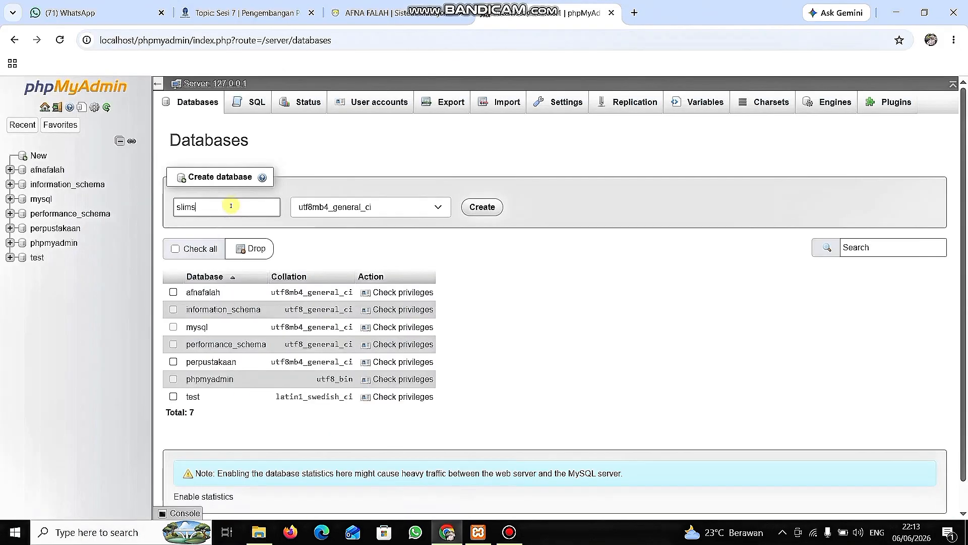
type("ms")
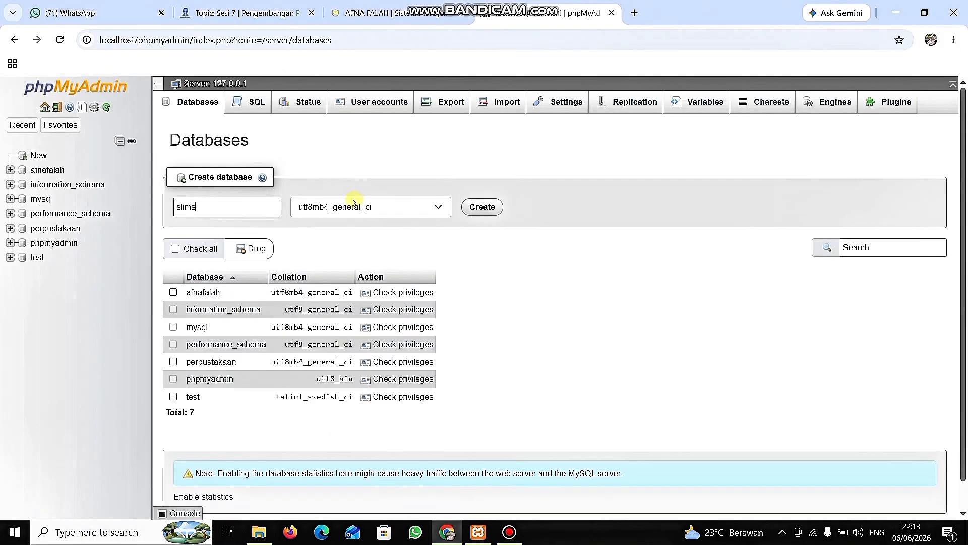
left_click(482, 212)
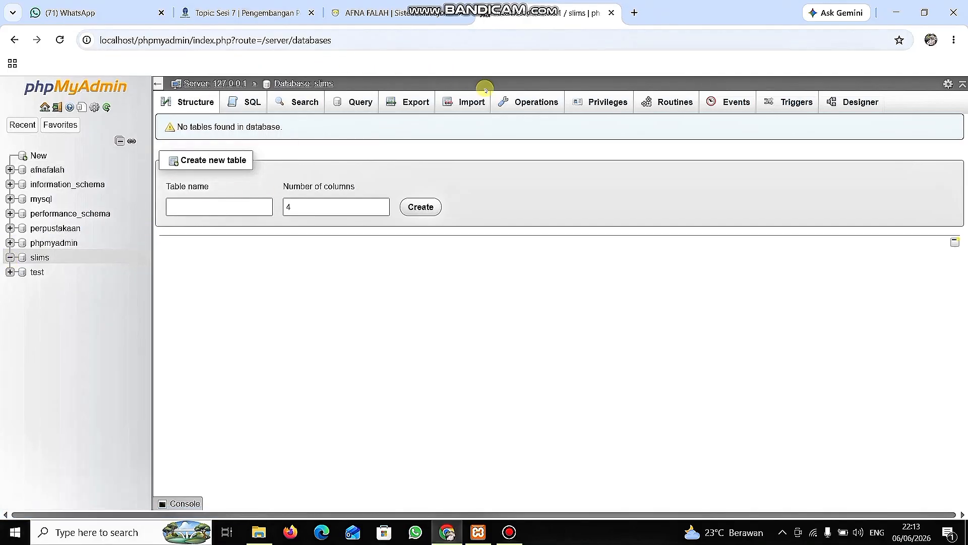
Import backup_20260606_204813.sql from Downloads into the slims database, with utf-8 character set and SQL format.
left_click(471, 101)
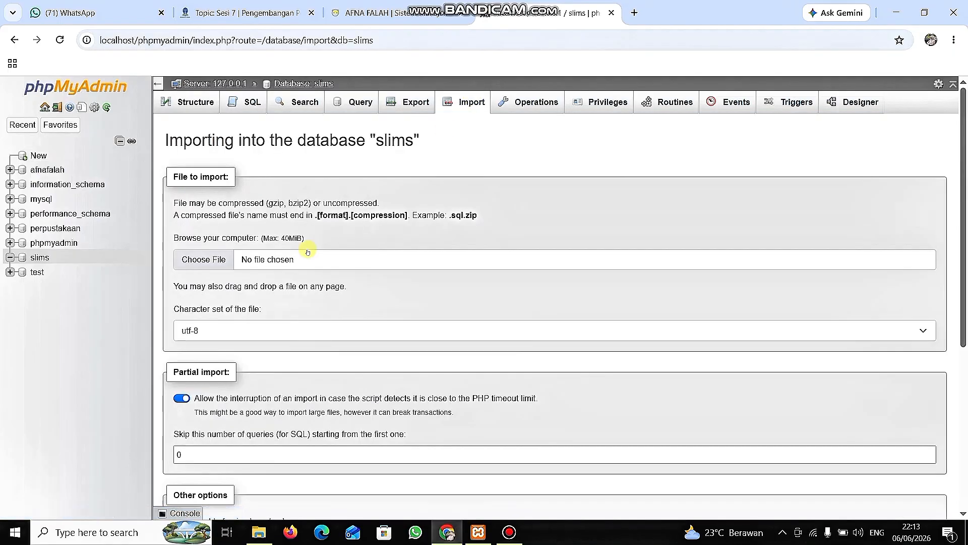
left_click(204, 261)
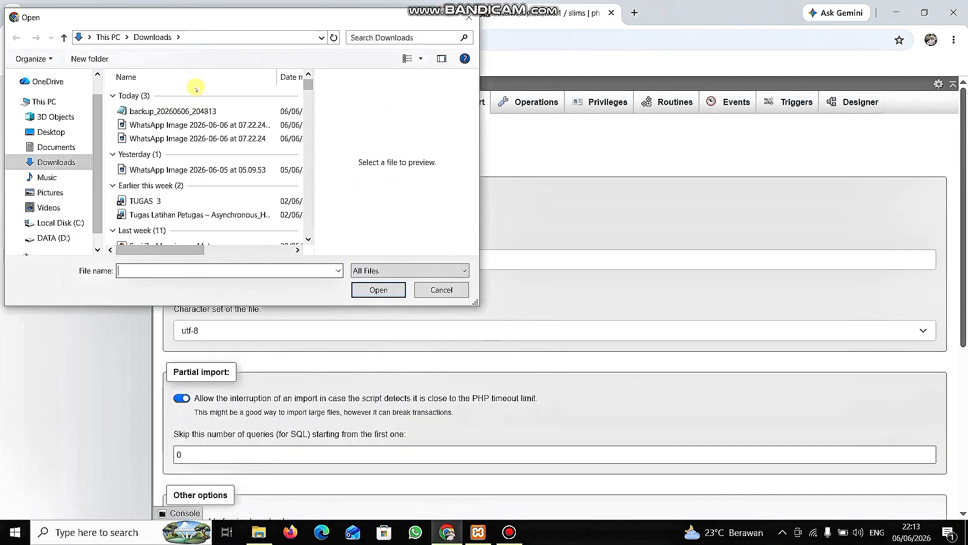
left_click(197, 112)
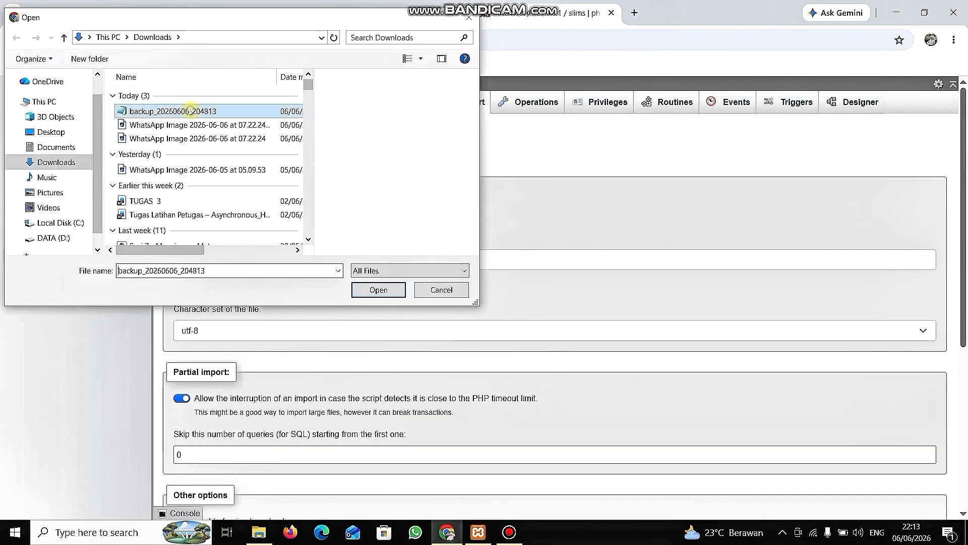
left_click(384, 285)
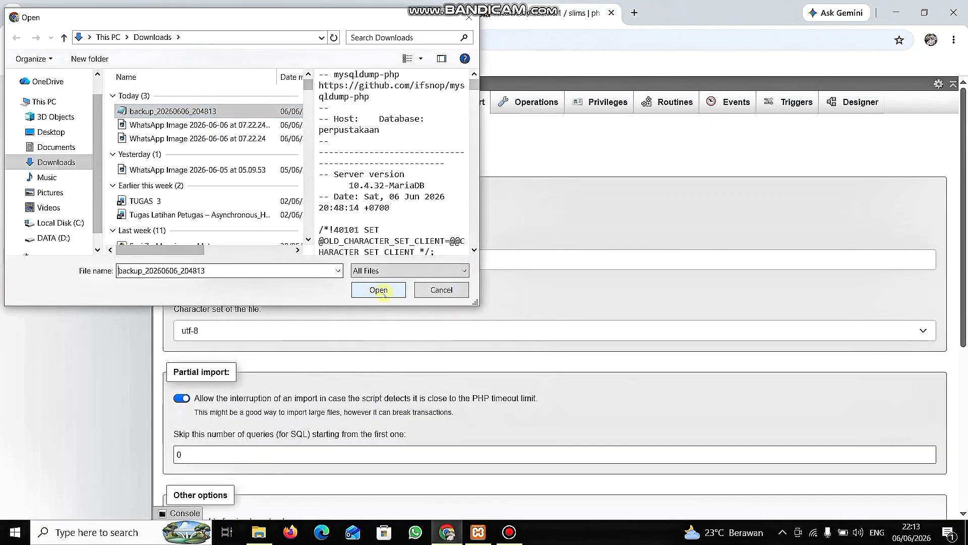
scroll(332, 323, "down", 3)
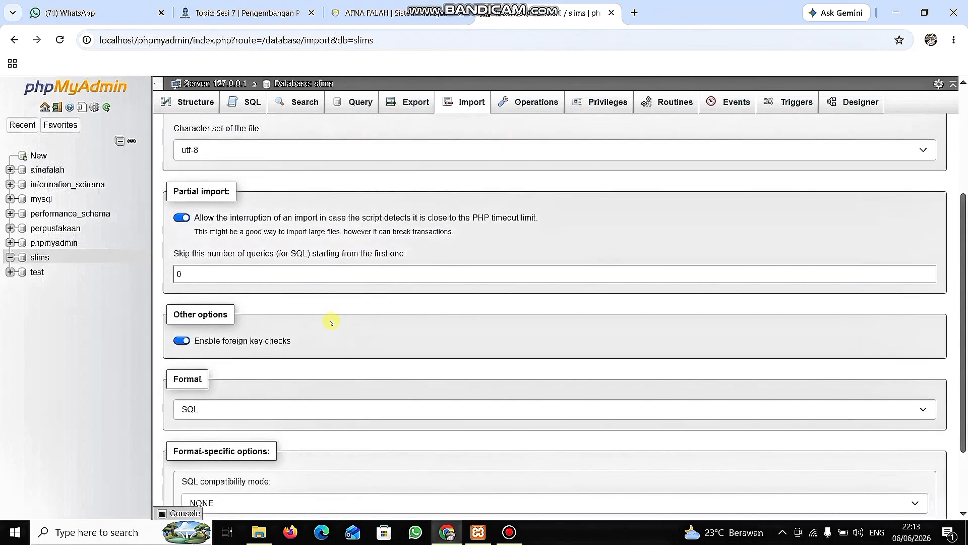
scroll(331, 323, "down", 2)
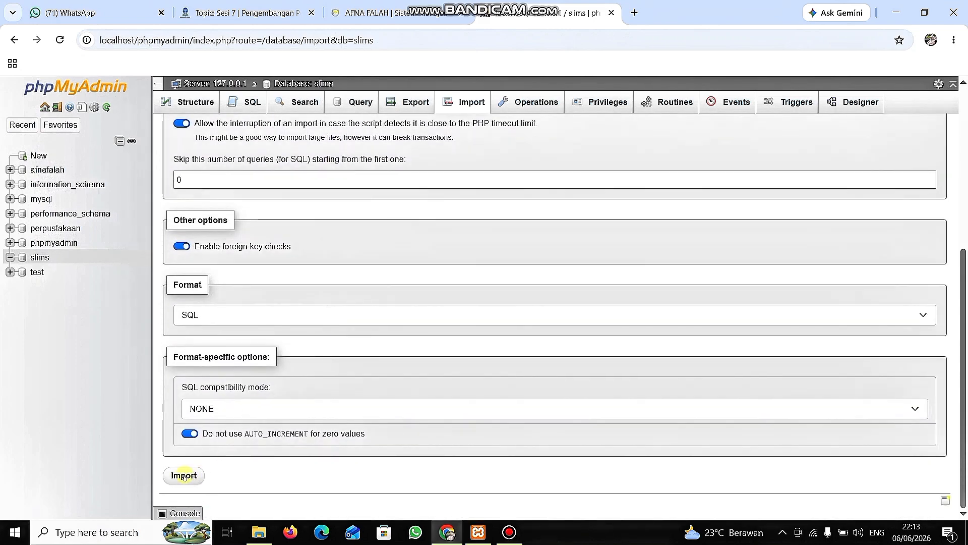
left_click(183, 476)
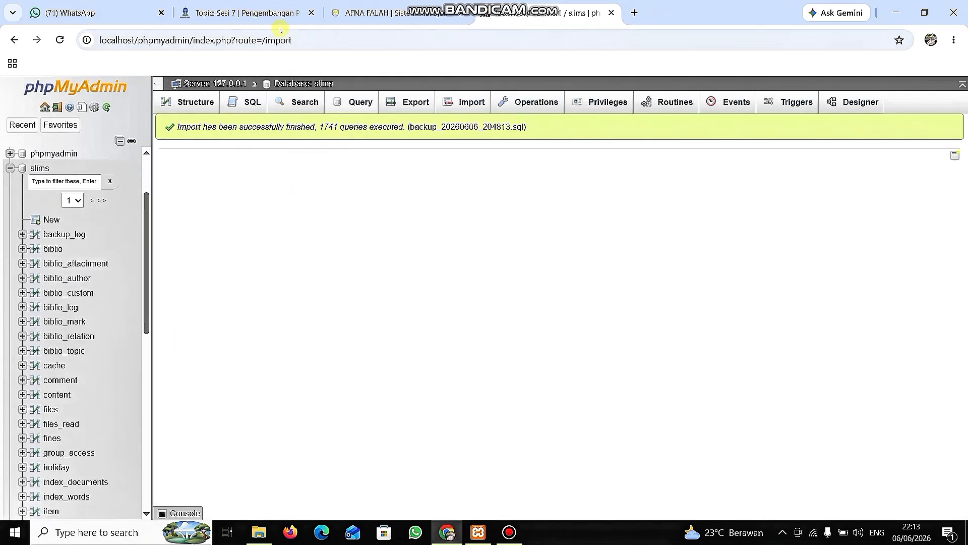
Open the SLiMS installer at localhost/slims in a new browser tab.
left_click(635, 12)
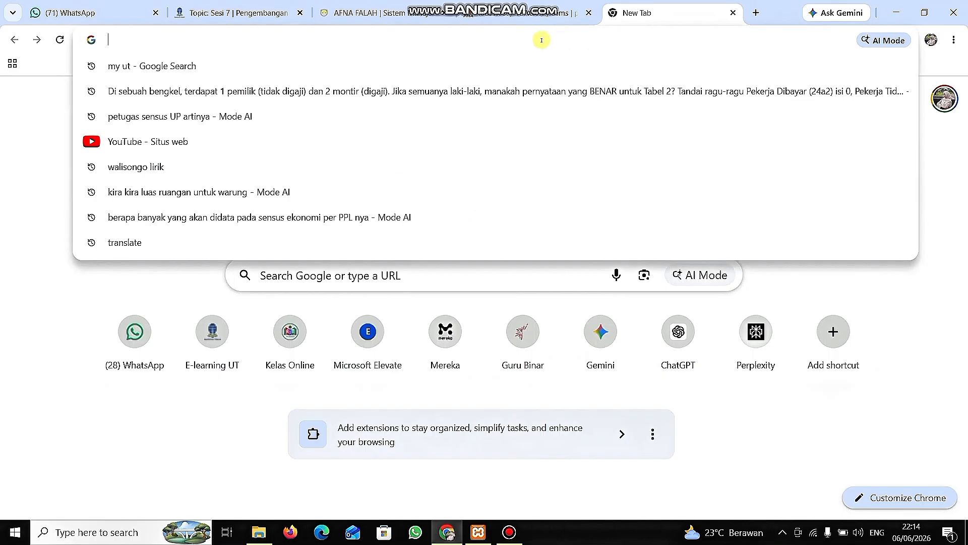
type("lo")
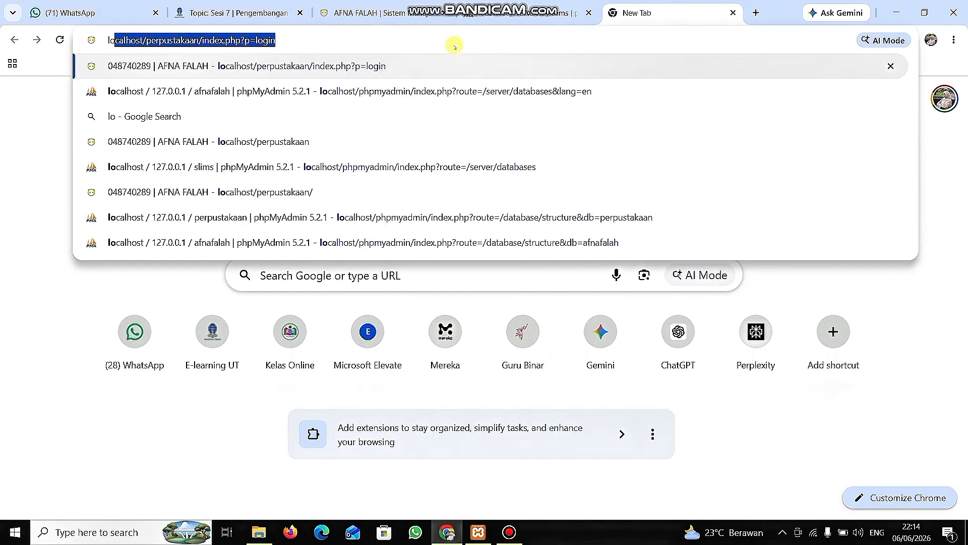
type("calhost")
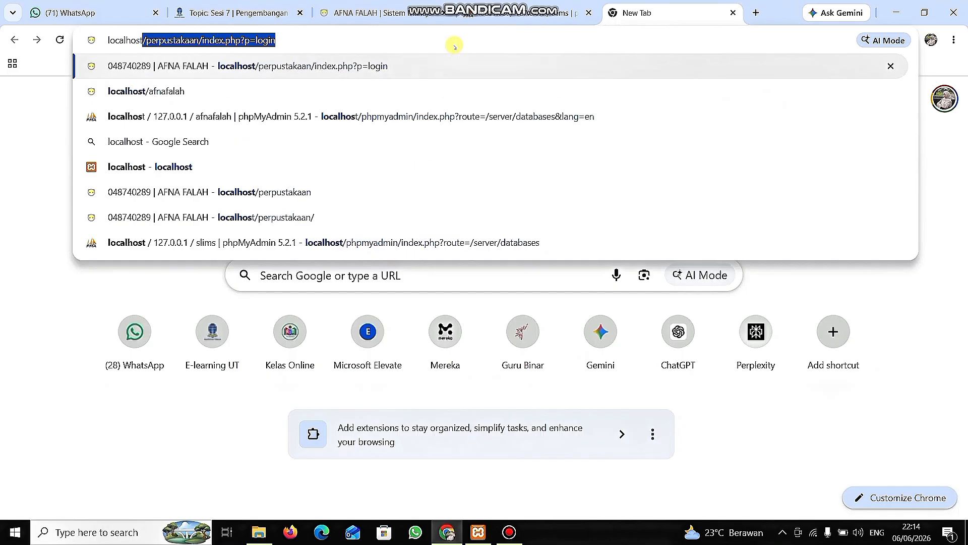
type("/slims")
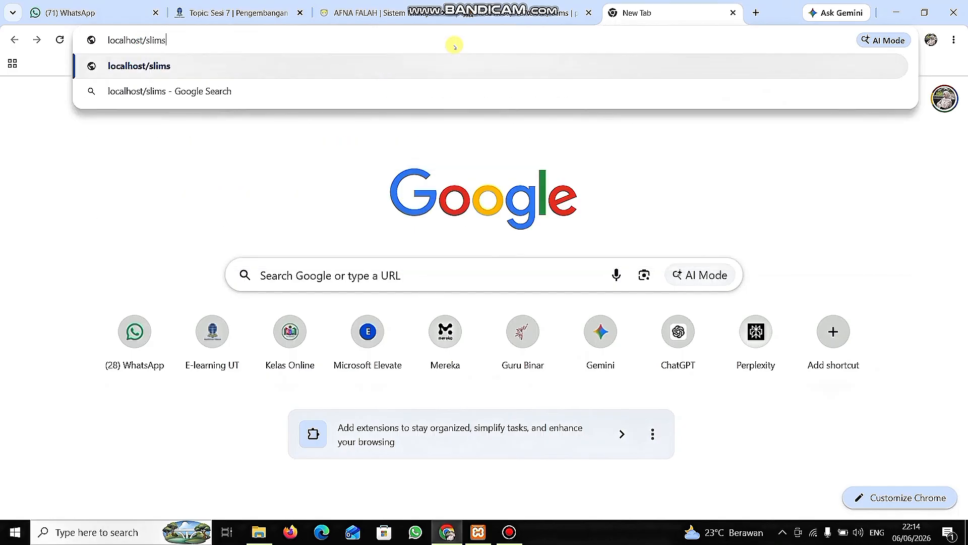
key("Return")
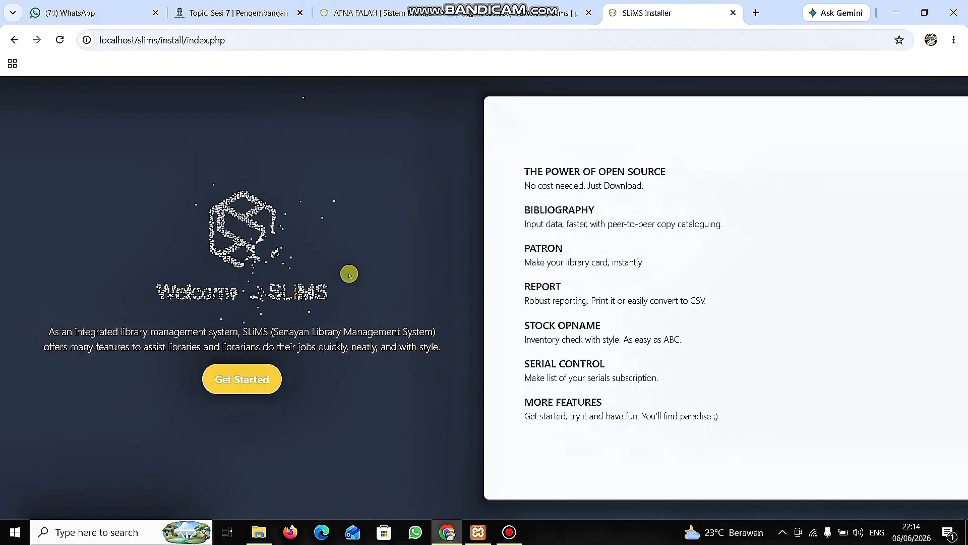
Start the SLiMS installer, pass the system requirements check, and choose to install a new SLiMS.
left_click(240, 379)
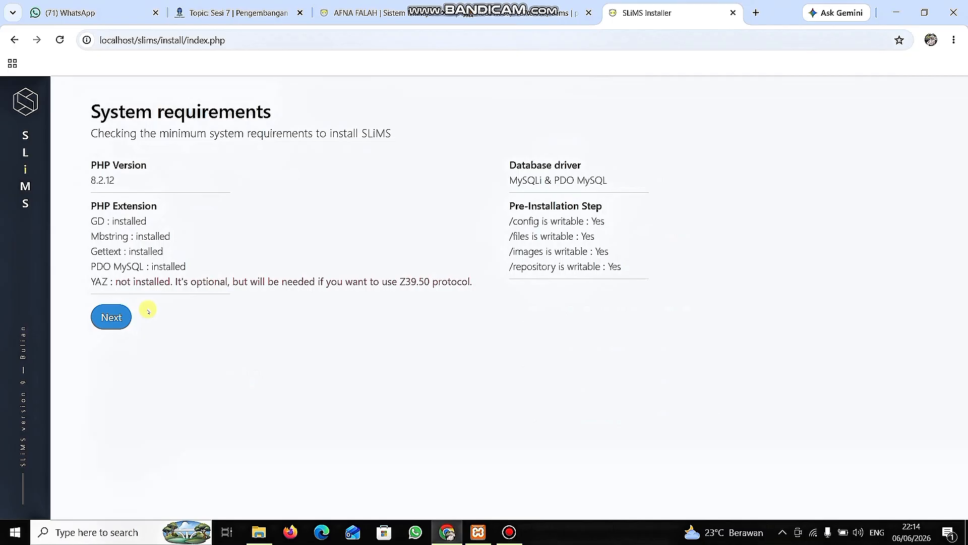
left_click(112, 317)
left_click(145, 217)
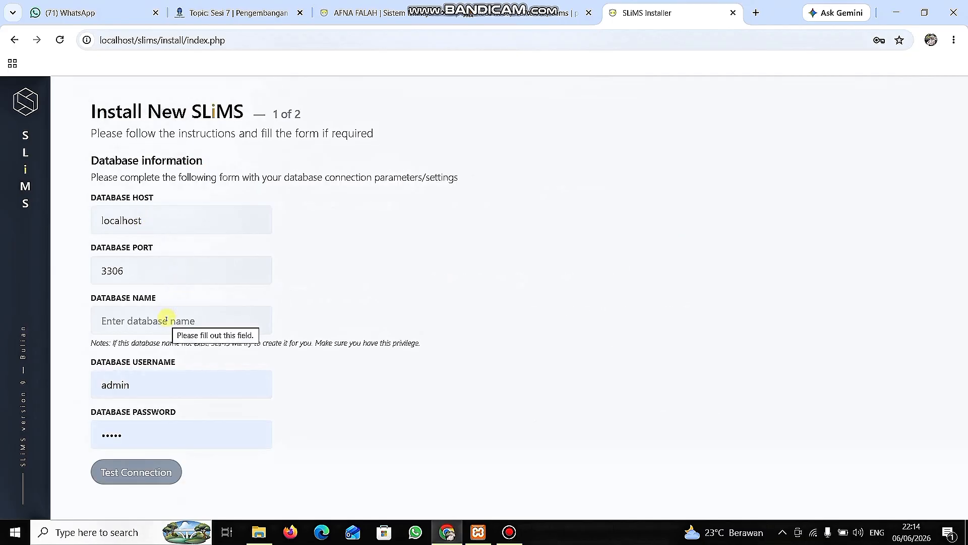
Set the database name to slims and the database username to root in the installer's connection form.
left_click(167, 320)
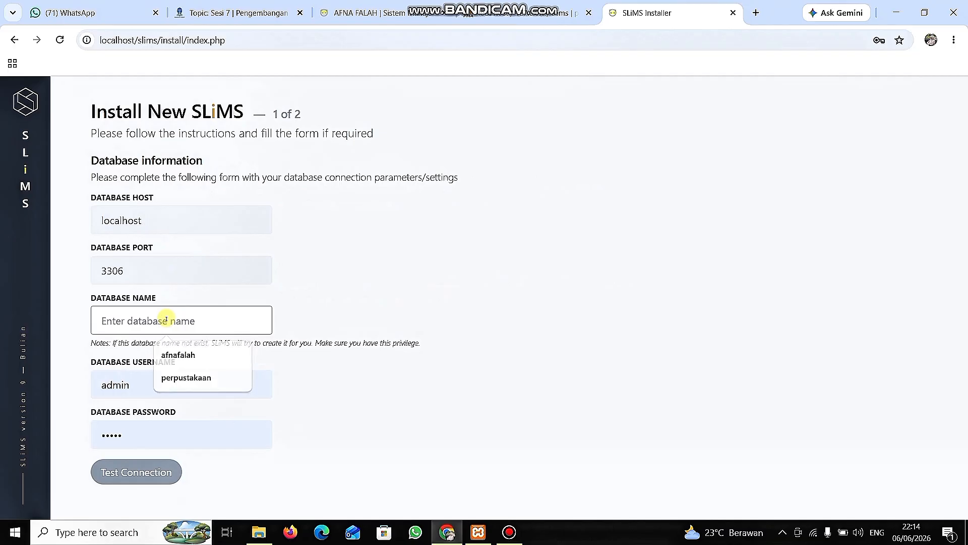
type("slims")
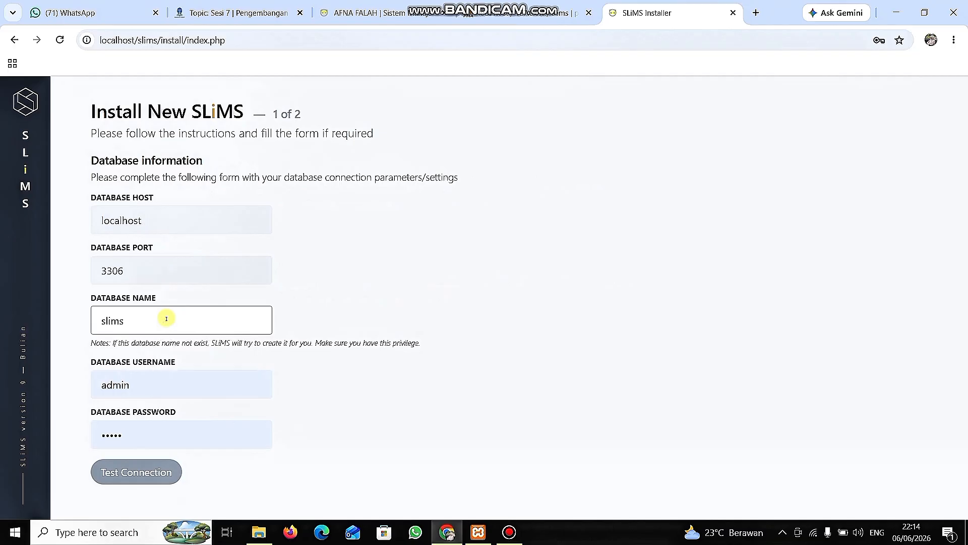
left_click(159, 392)
key("BackSpace")
key("BackSpace")
key("BackSpace")
key("BackSpace")
key("BackSpace")
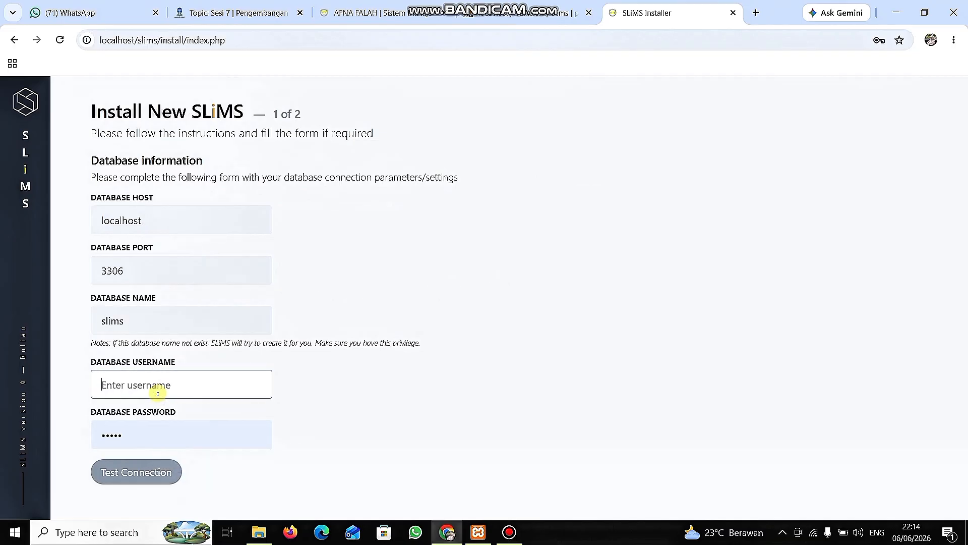
type("root")
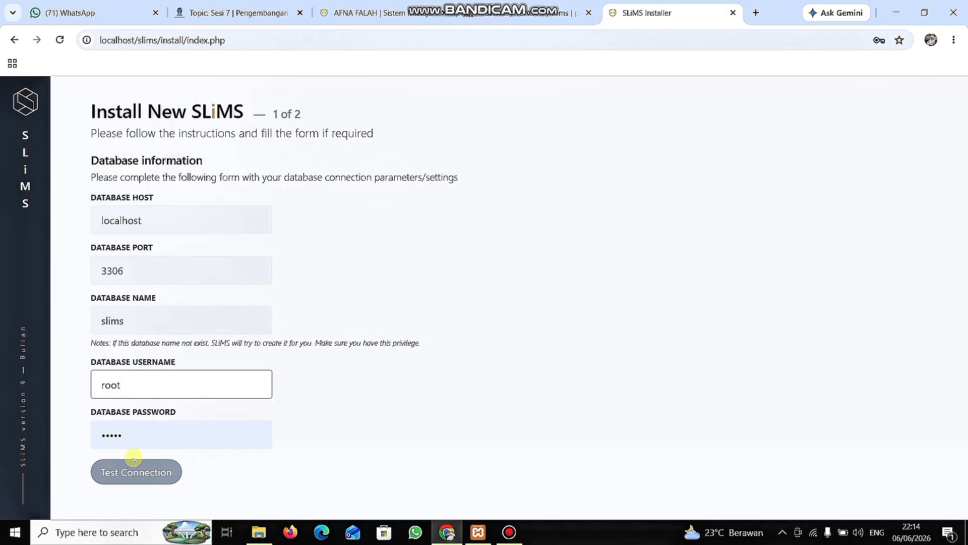
Clear the database password so it is blank, test the connection, and continue to the second installation page.
left_click(136, 441)
key("BackSpace")
key("BackSpace")
key("BackSpace")
key("BackSpace")
key("BackSpace")
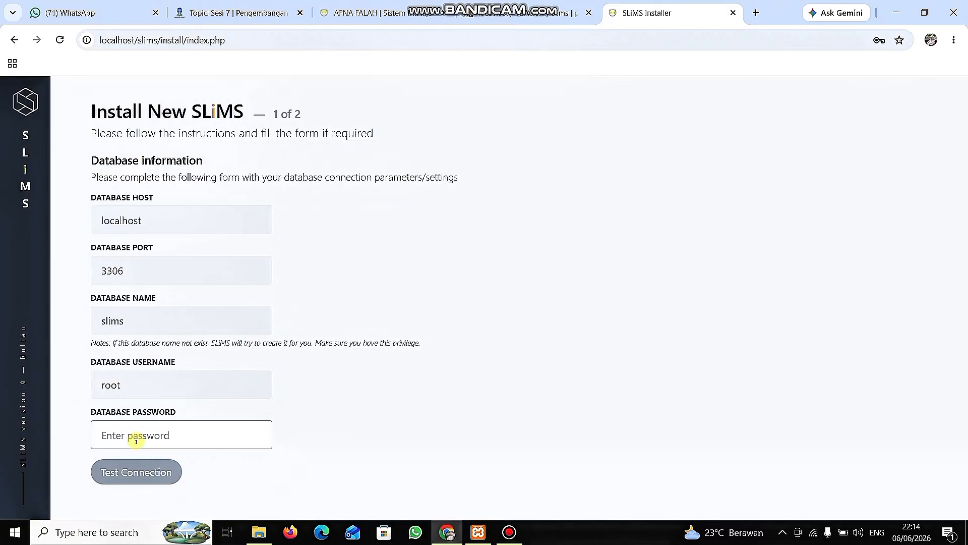
left_click(137, 470)
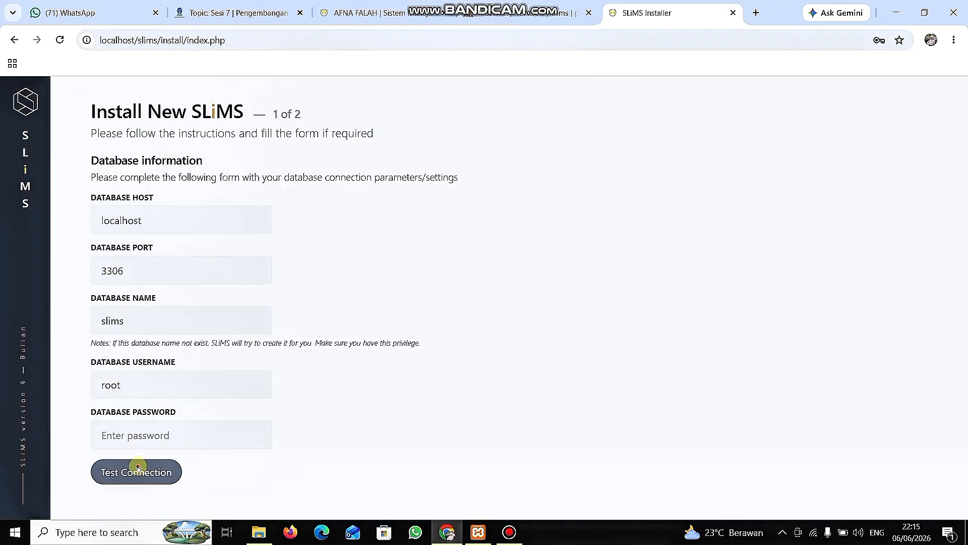
left_click(141, 470)
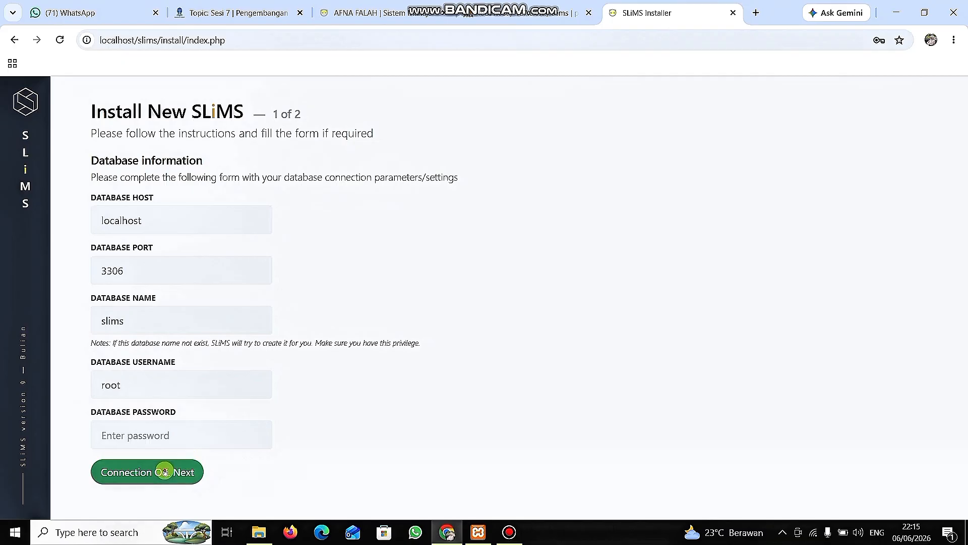
Fill in the super user's retyped password from the saved admin login and try to run the installation.
scroll(204, 379, "down", 1)
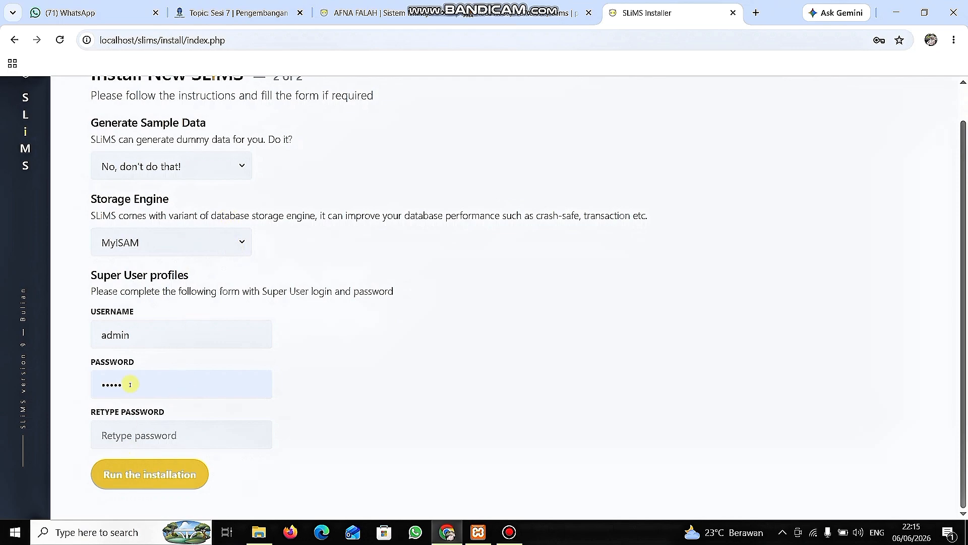
left_click(126, 434)
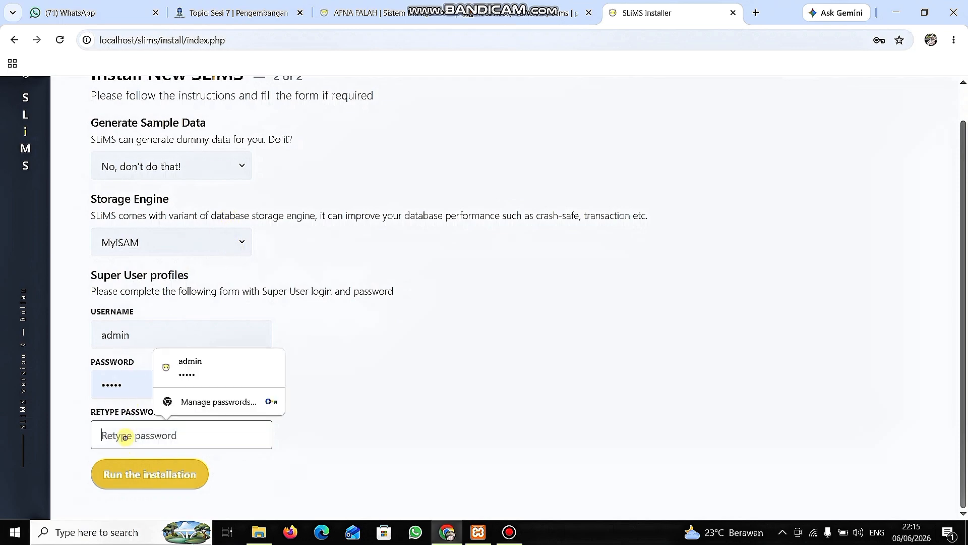
left_click(188, 366)
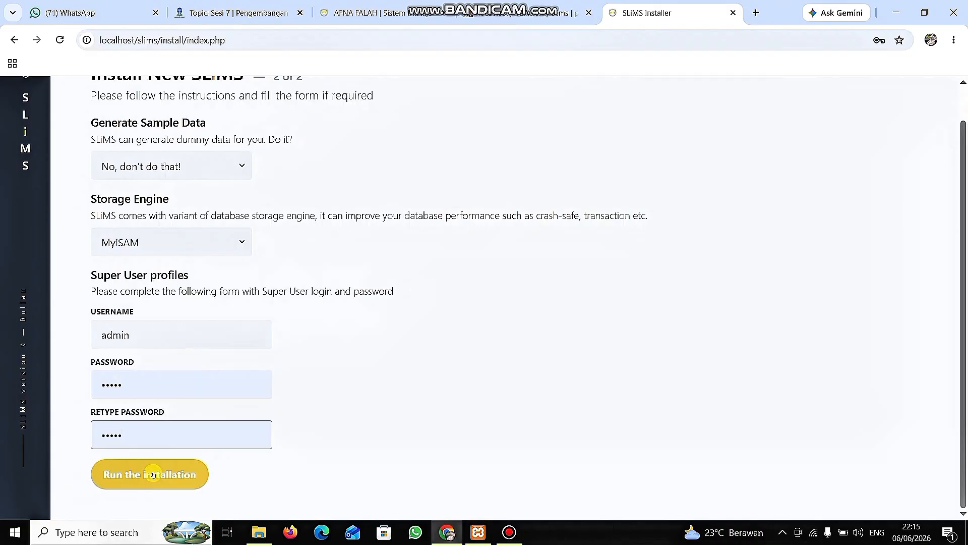
left_click(154, 474)
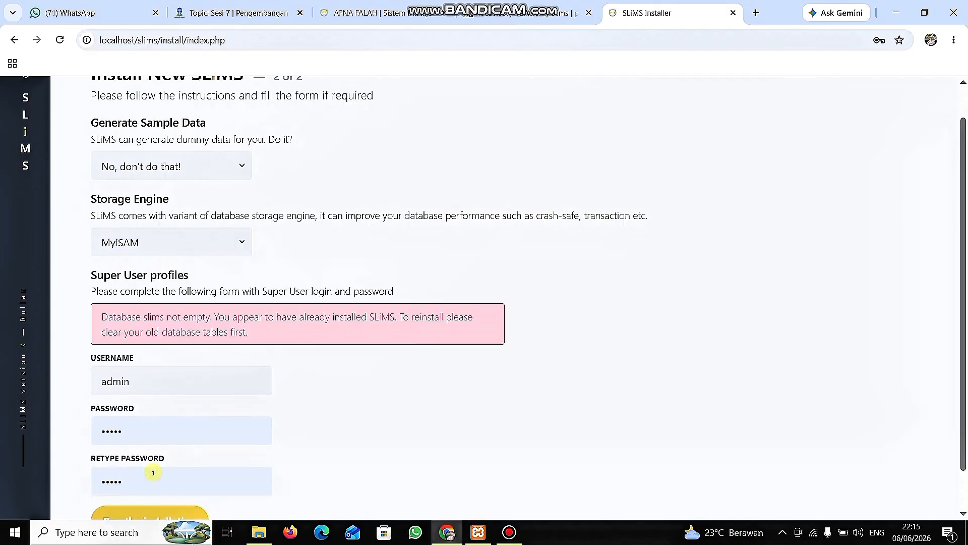
scroll(350, 374, "down", 1)
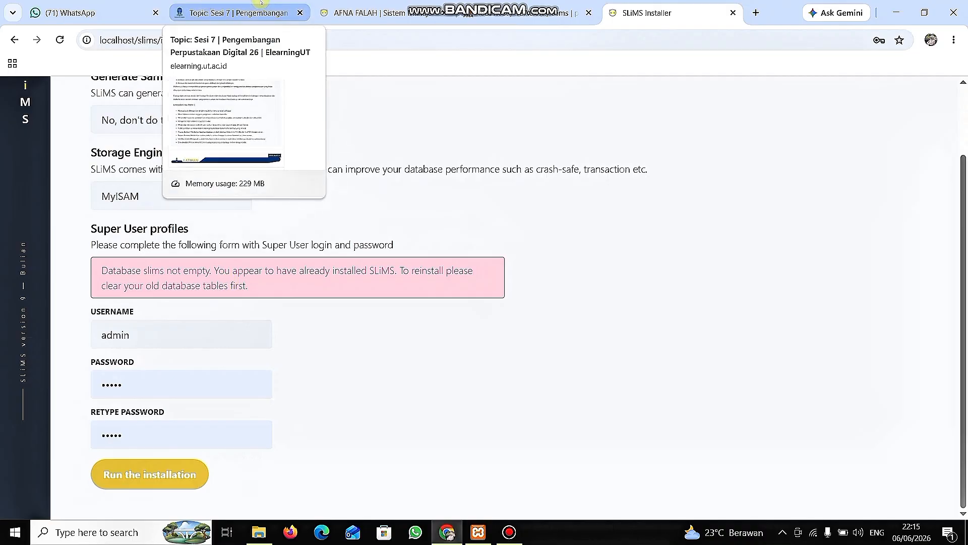
Switch to phpMyAdmin and open the table structure of the perpustakaan database.
left_click(505, 13)
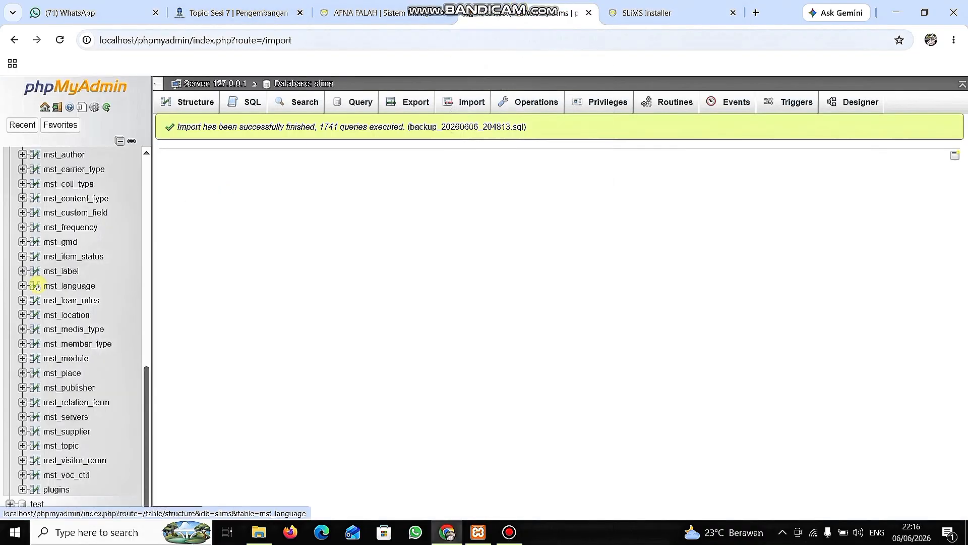
scroll(38, 287, "up", 10)
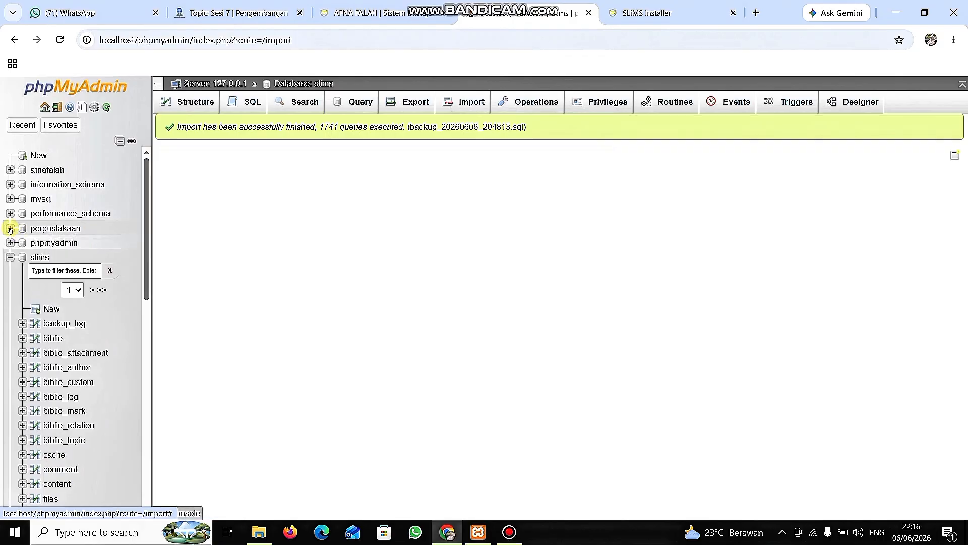
left_click(10, 228)
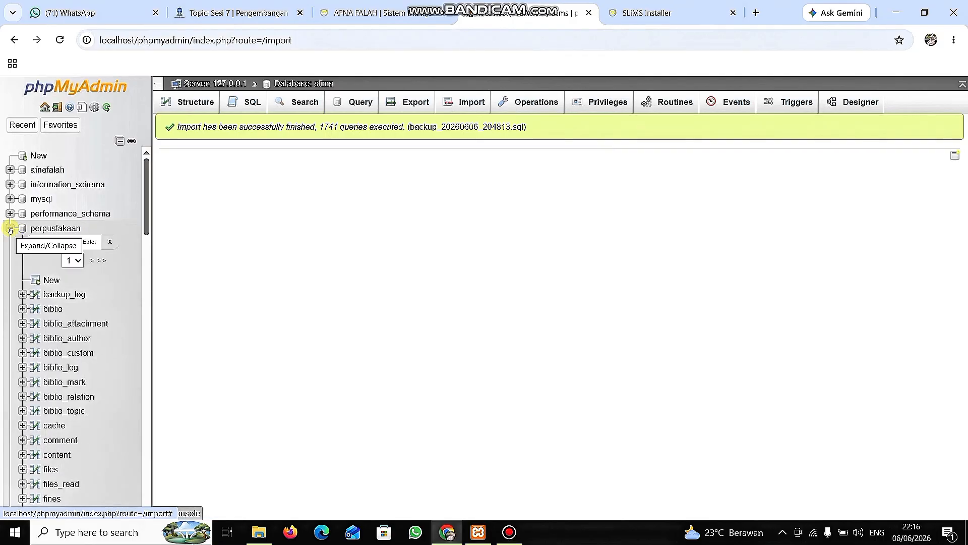
left_click(57, 228)
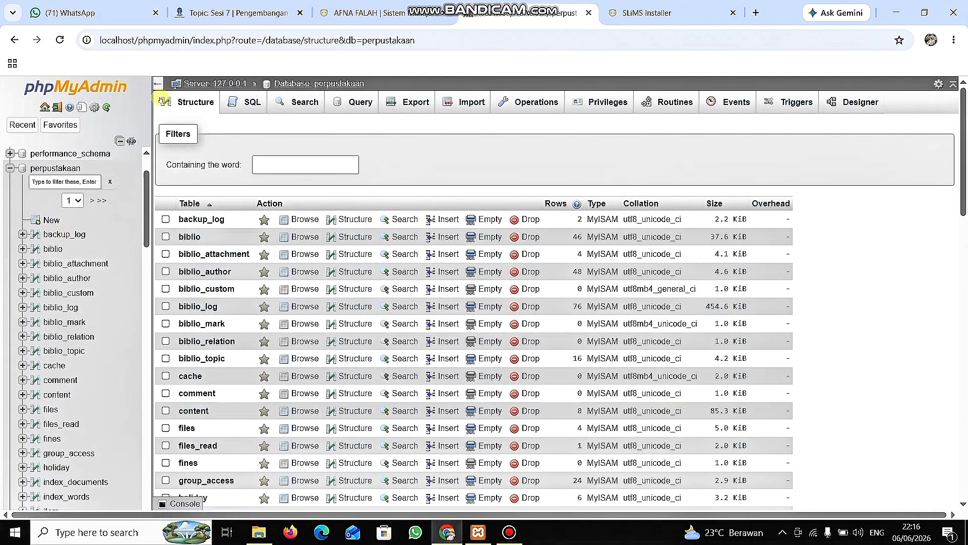
left_click(192, 99)
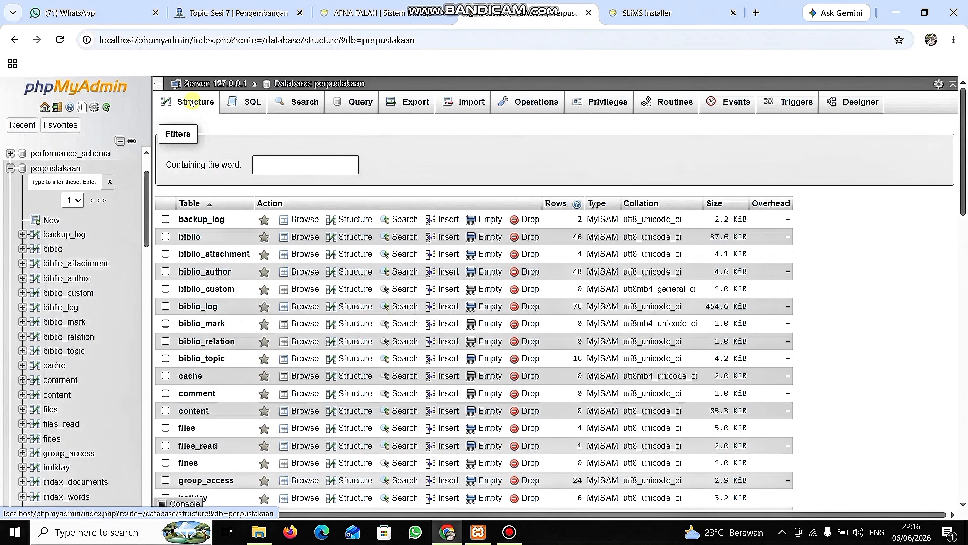
scroll(313, 277, "down", 19)
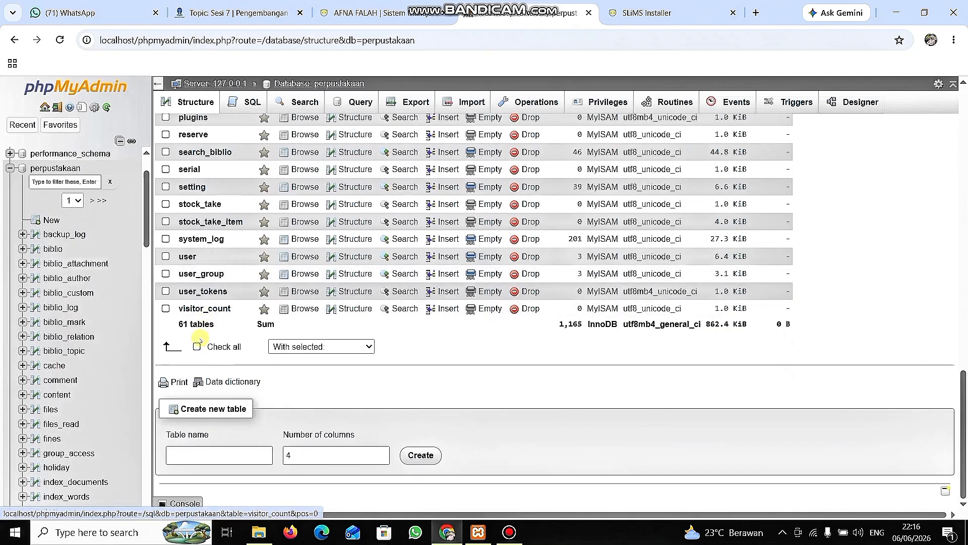
left_click(197, 346)
left_click(352, 347)
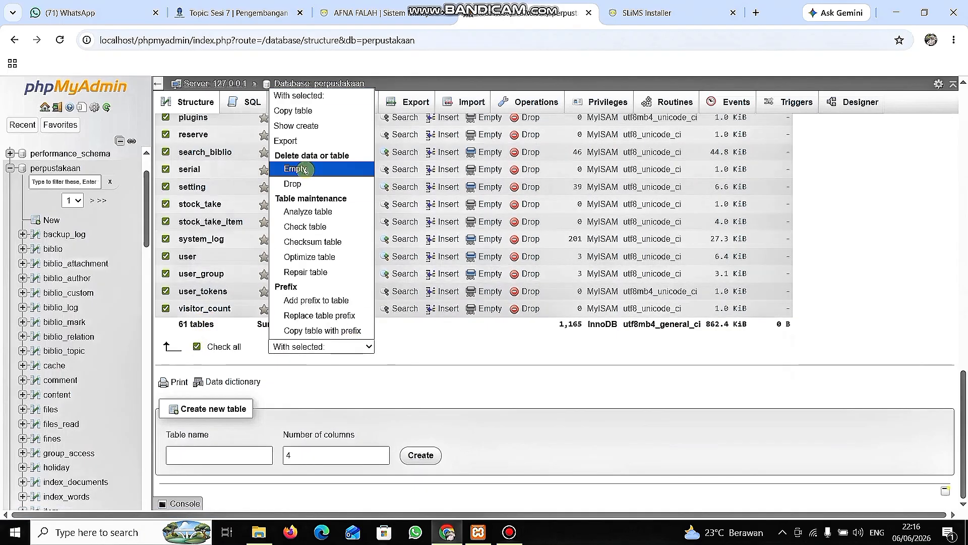
left_click(299, 185)
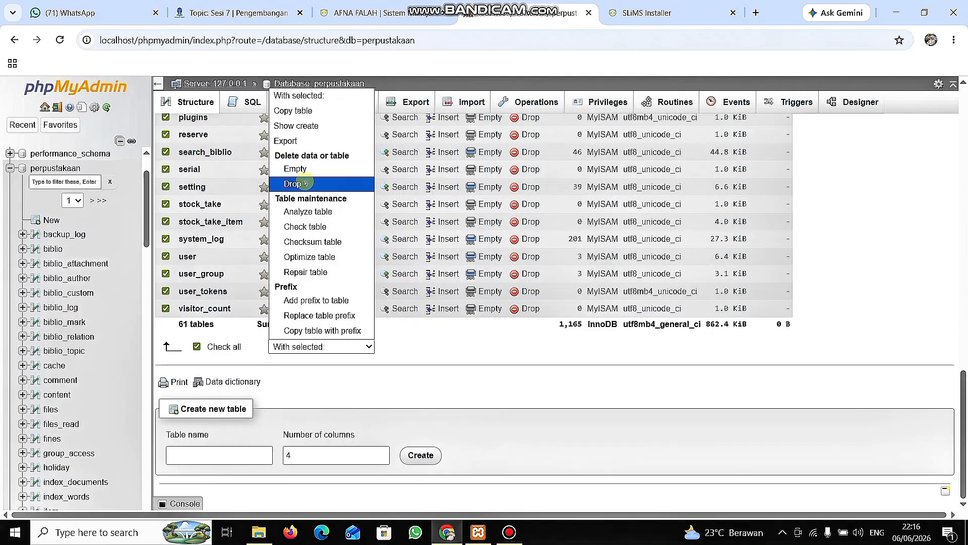
left_click(453, 369)
Export the perpustakaan database with the Quick method in SQL format.
scroll(452, 368, "up", 15)
scroll(452, 369, "up", 2)
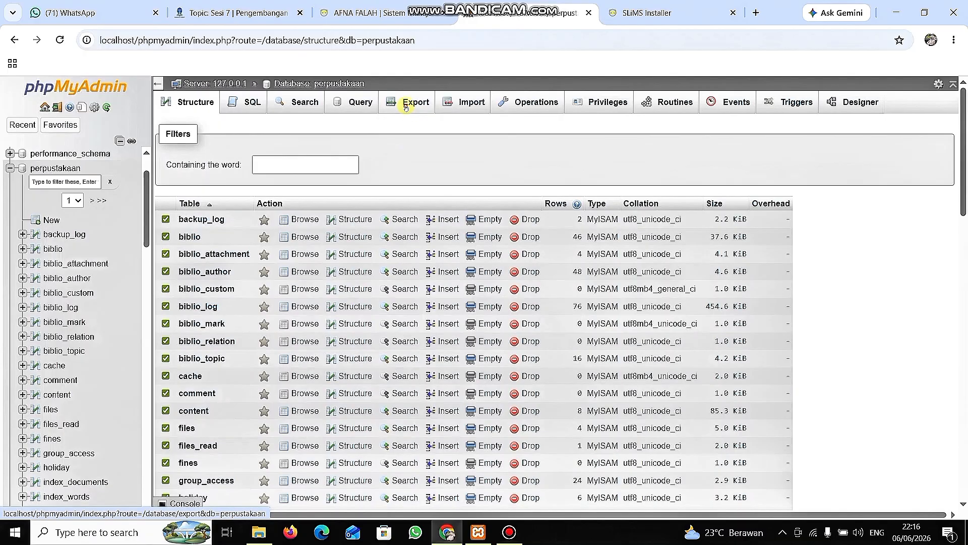
left_click(406, 106)
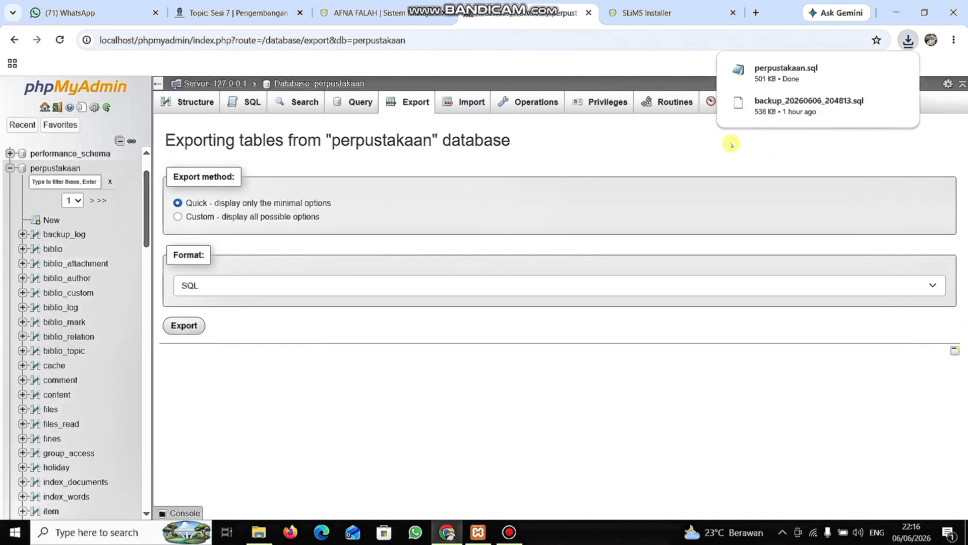
mouse_move(802, 88)
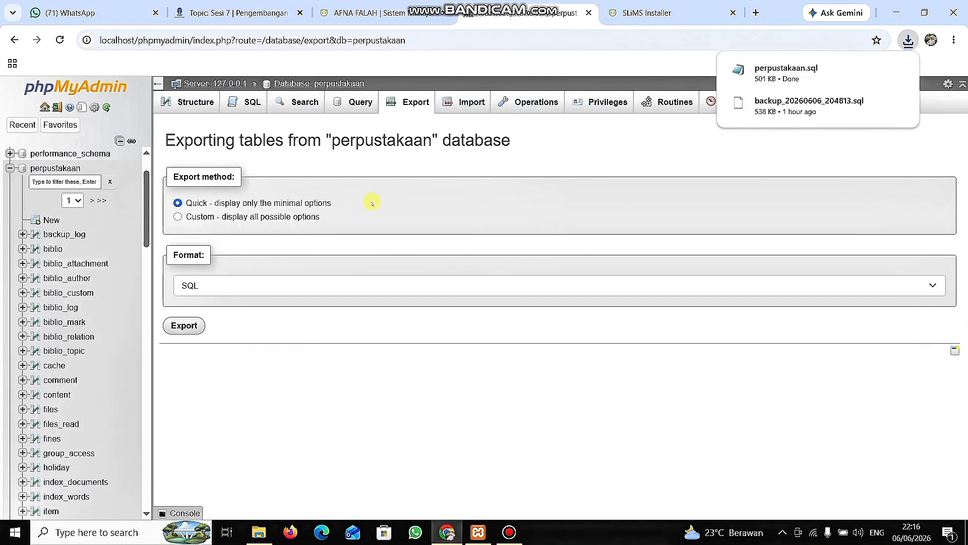
Select all tables in the perpustakaan database and drop them, confirming the deletion.
left_click(183, 110)
scroll(259, 335, "down", 15)
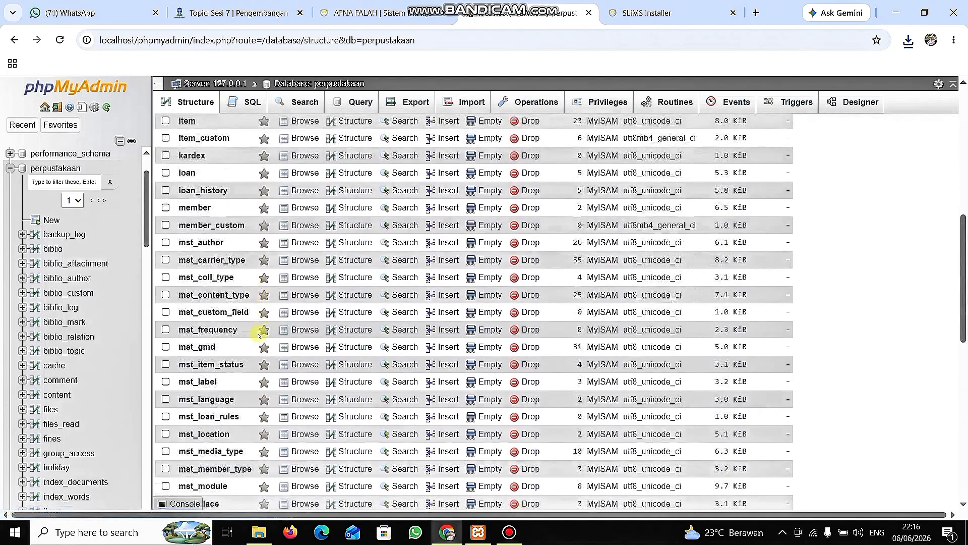
left_click(197, 347)
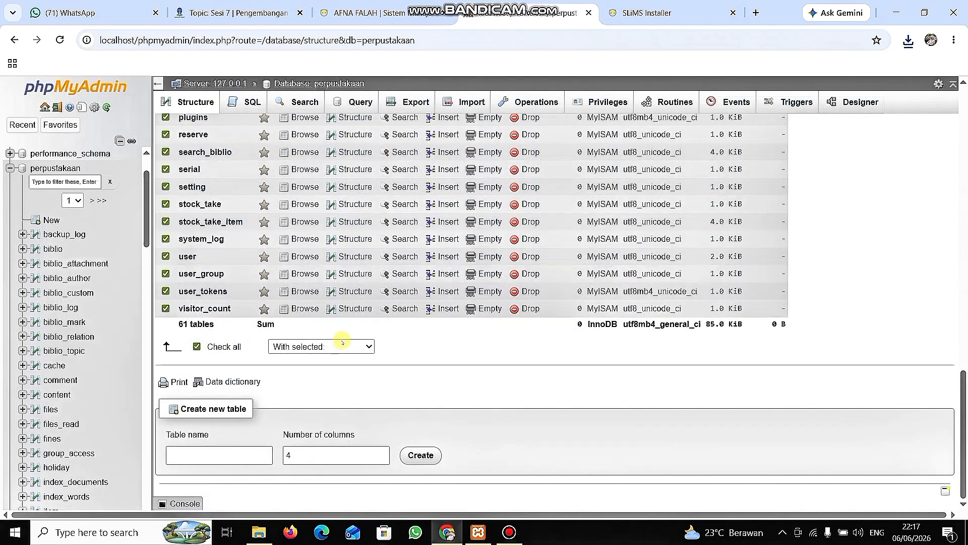
left_click(341, 346)
left_click(307, 182)
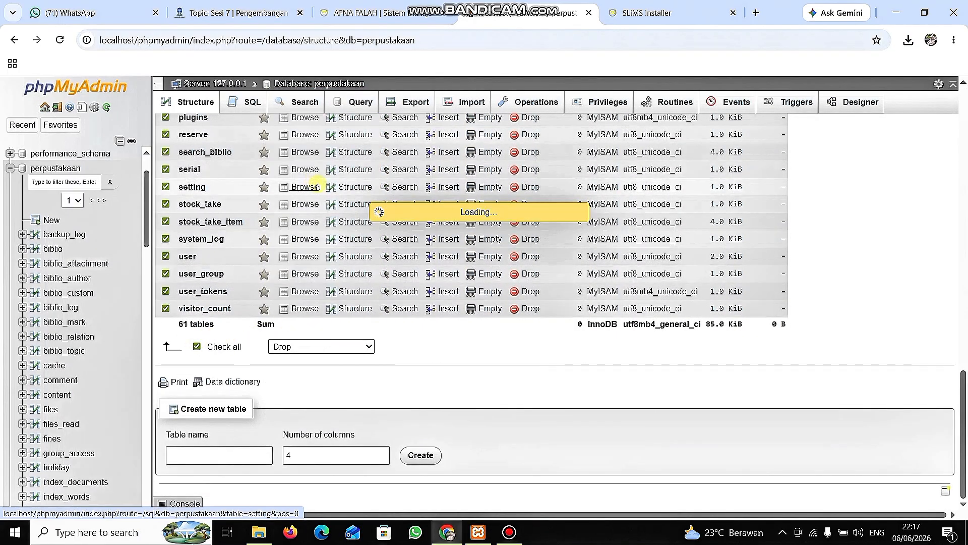
left_click(916, 246)
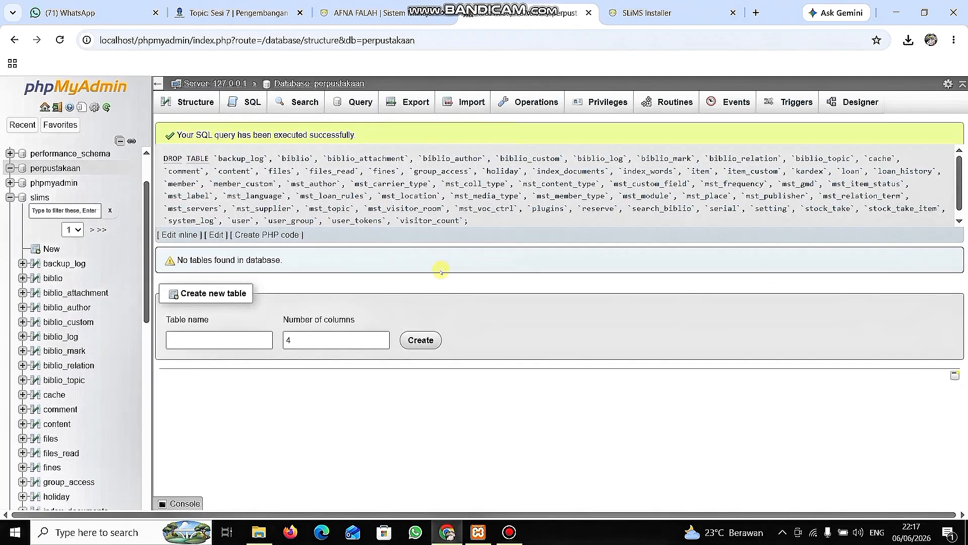
left_click(74, 170)
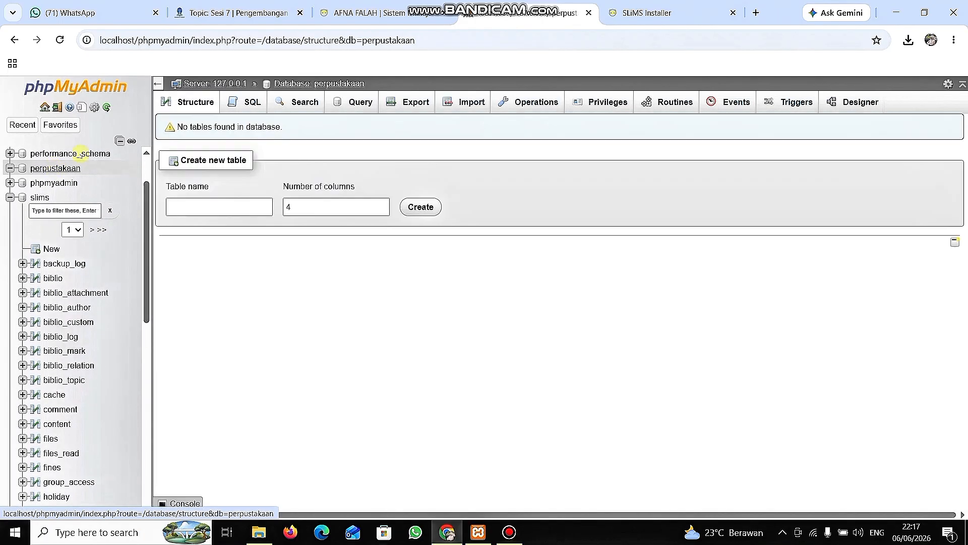
left_click(194, 94)
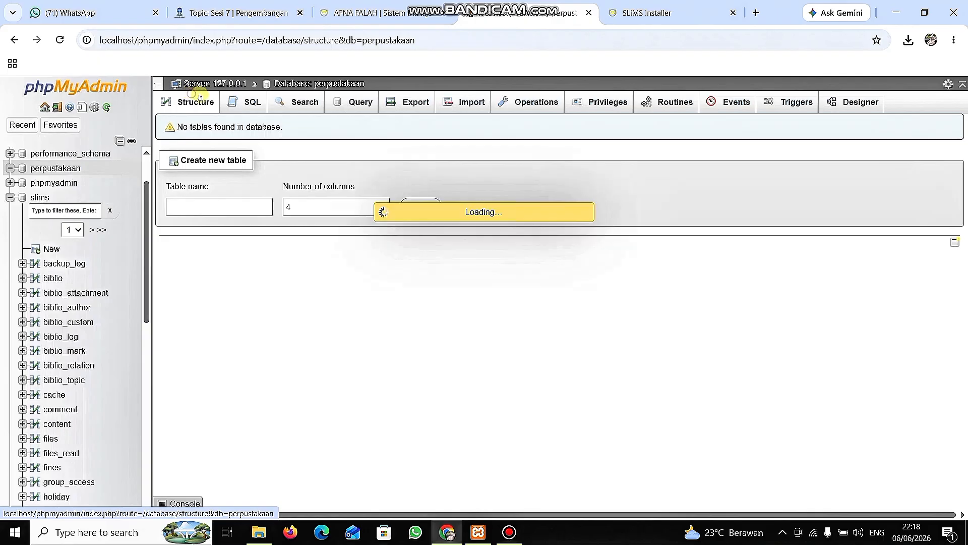
left_click(241, 102)
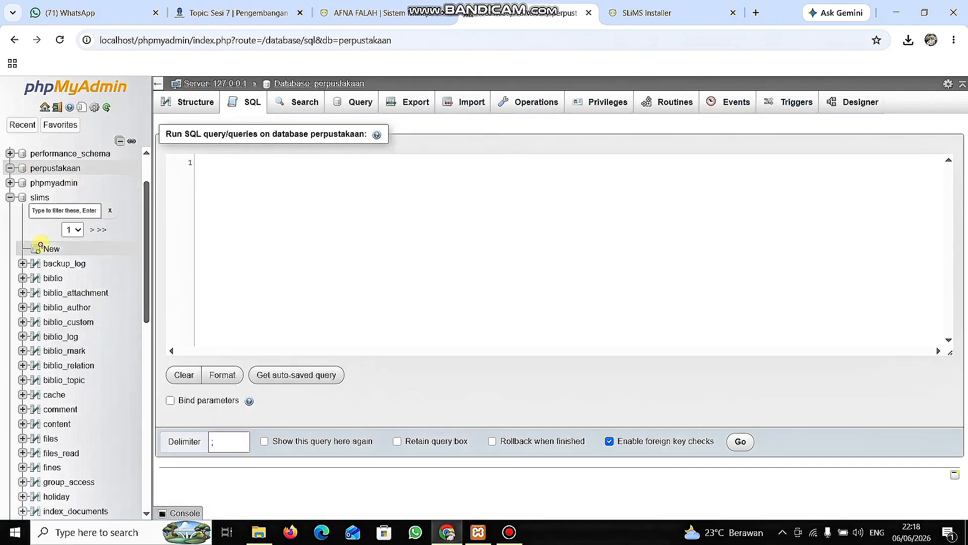
left_click(51, 249)
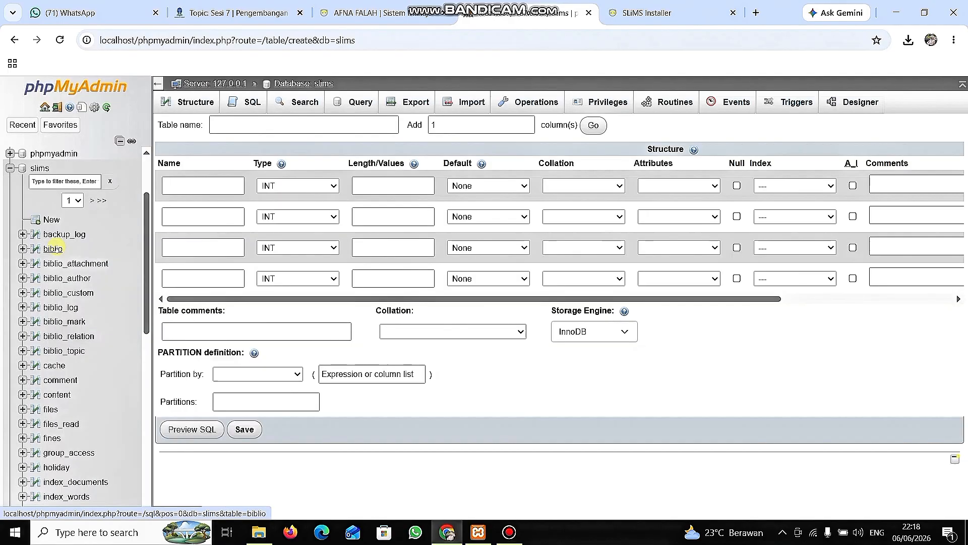
scroll(112, 237, "down", 1)
scroll(112, 237, "up", 3)
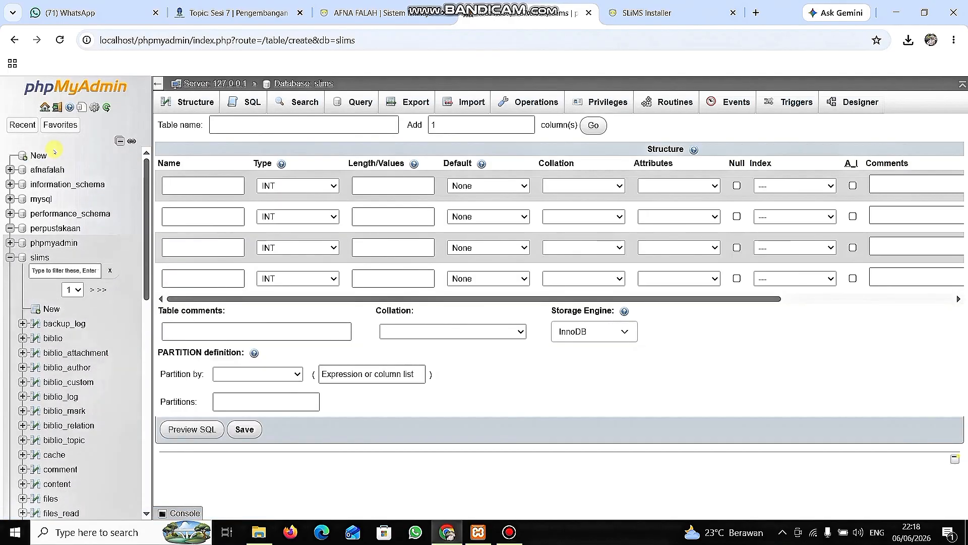
Drop the perpustakaan database from the server's list of databases and confirm its destruction.
left_click(38, 156)
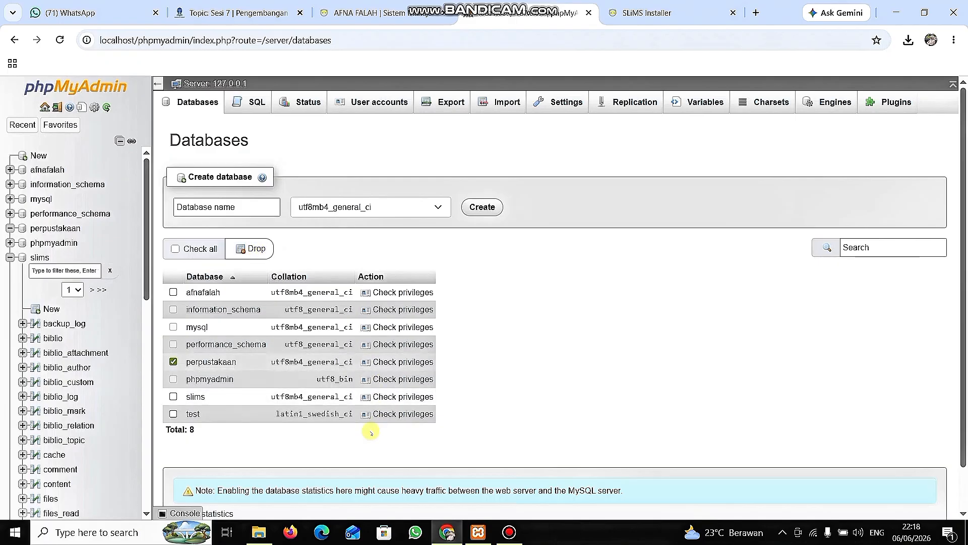
left_click(687, 5)
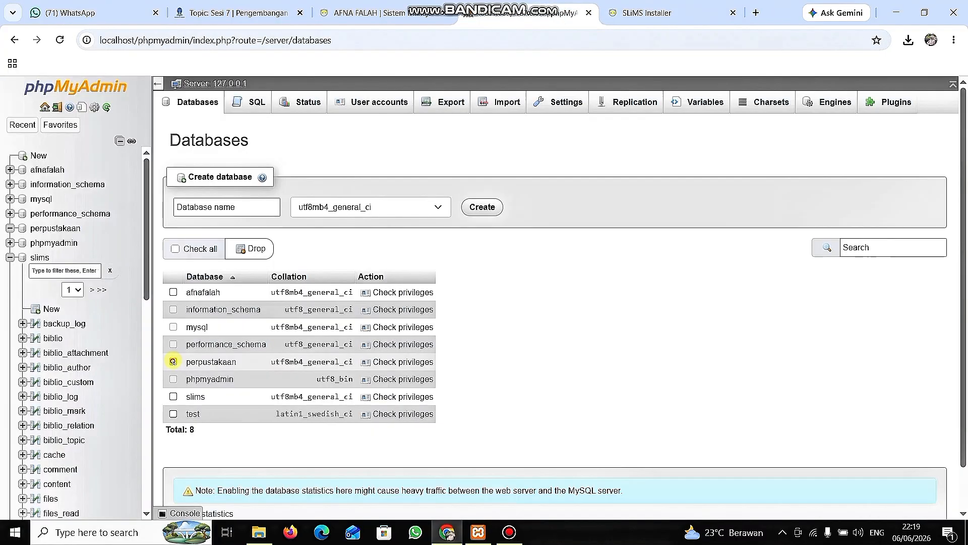
left_click(172, 362)
left_click(258, 250)
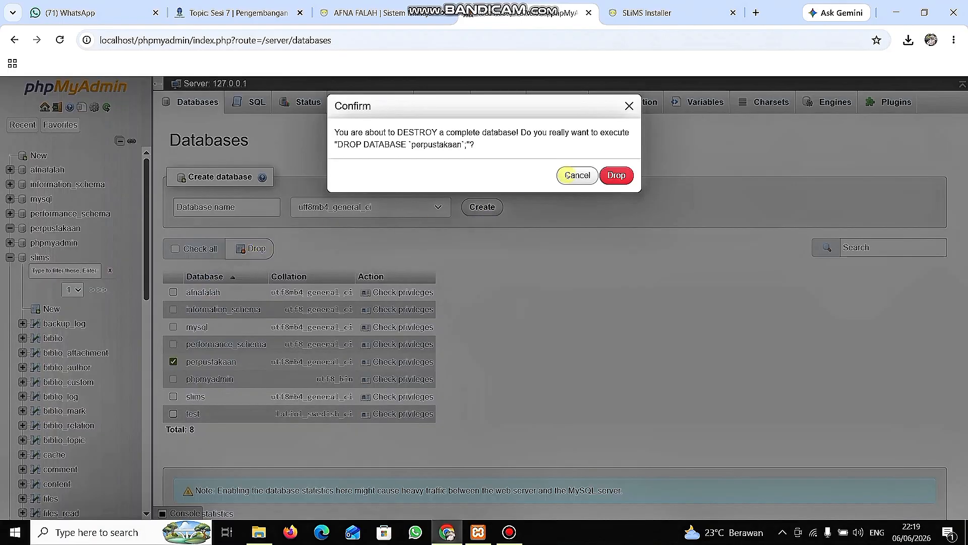
left_click(617, 174)
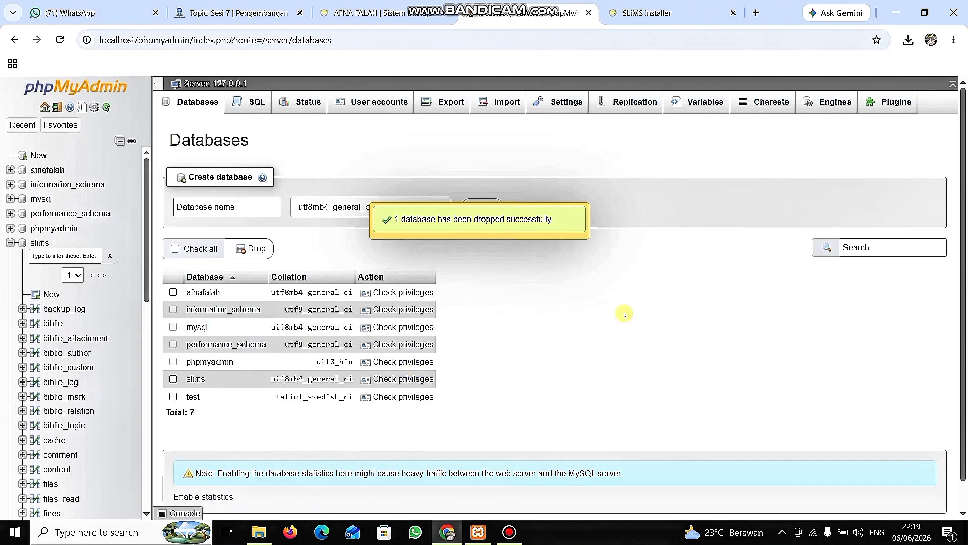
Switch to the SLiMS installer, restart it, pass the system requirements check and choose a brand new SLiMS installation.
key("ctrl+Tab")
left_click(59, 40)
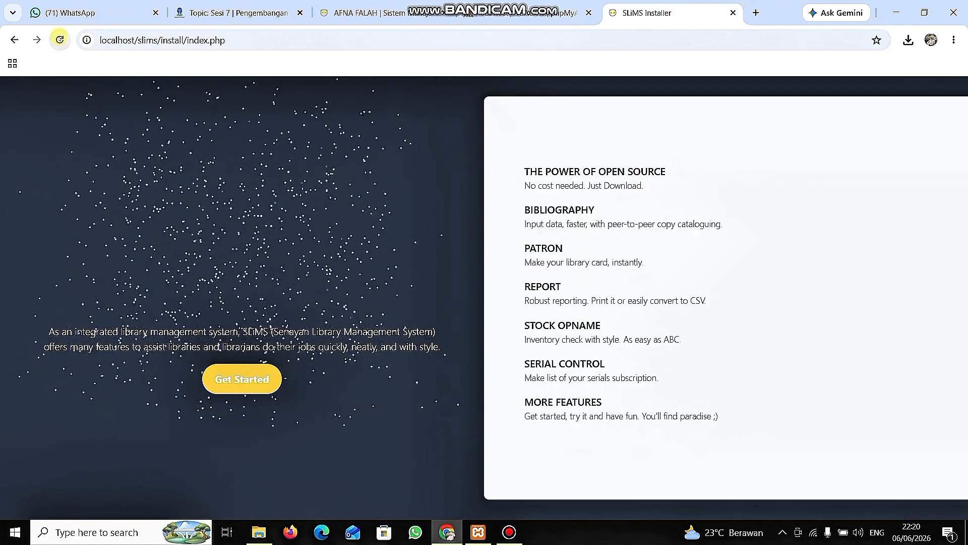
left_click(248, 380)
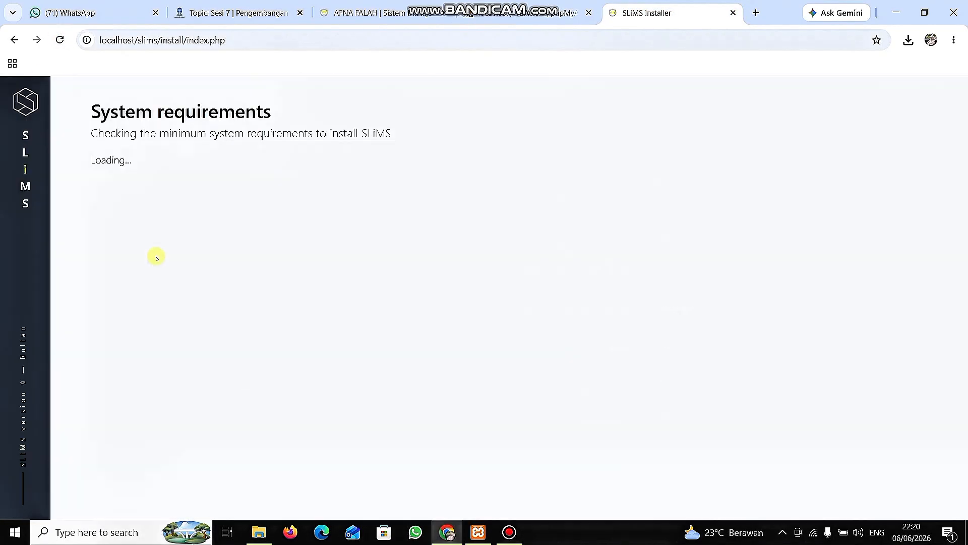
left_click(111, 317)
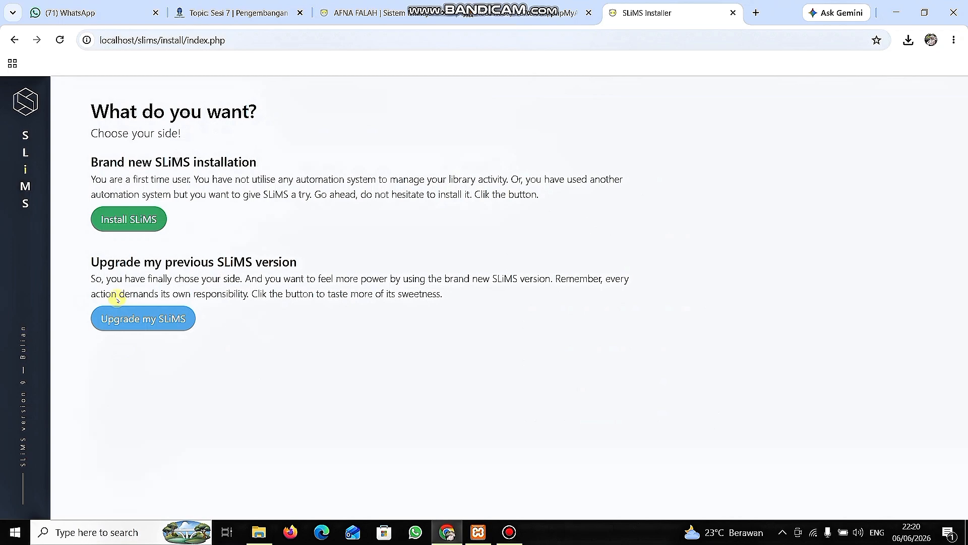
left_click(142, 221)
Set the installer's database name to slims and the database username to root.
left_click(206, 309)
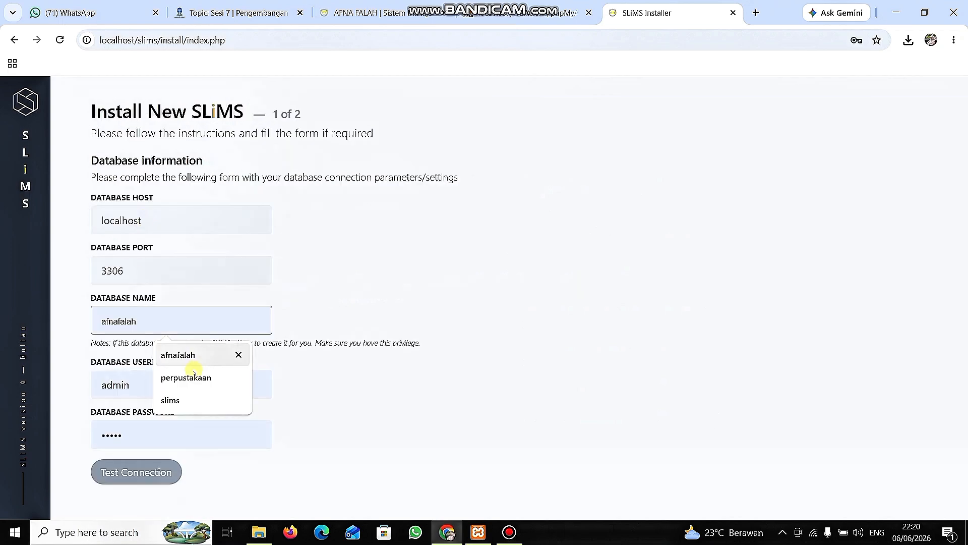
left_click(242, 398)
left_click(149, 386)
key("BackSpace")
key("BackSpace")
key("BackSpace")
key("BackSpace")
key("BackSpace")
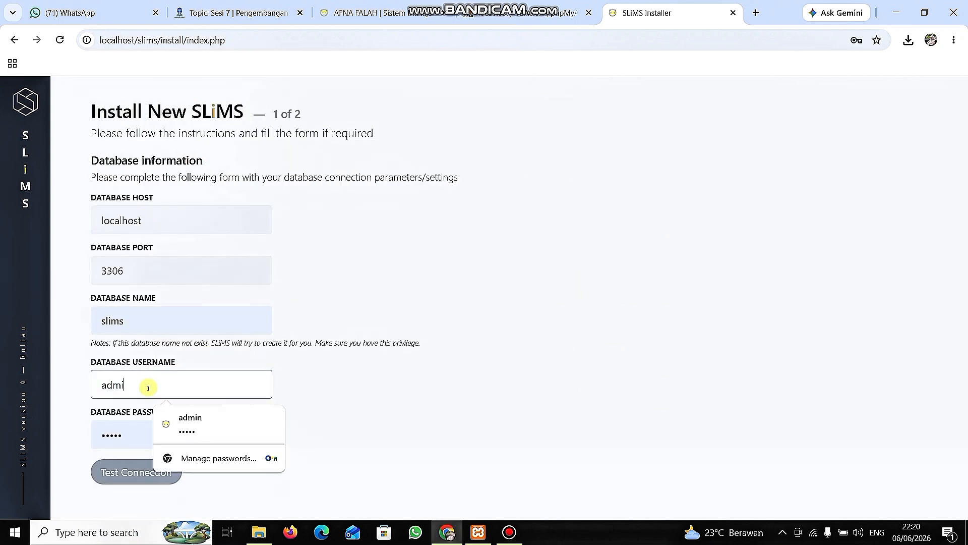
type("root")
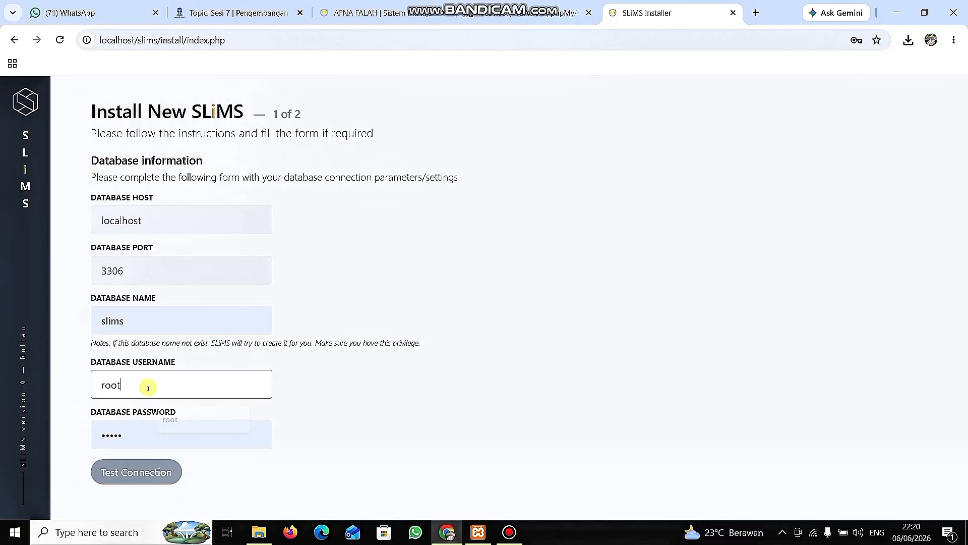
Clear the database password, test the database connection and continue to the second installation page.
left_click(141, 438)
key("BackSpace")
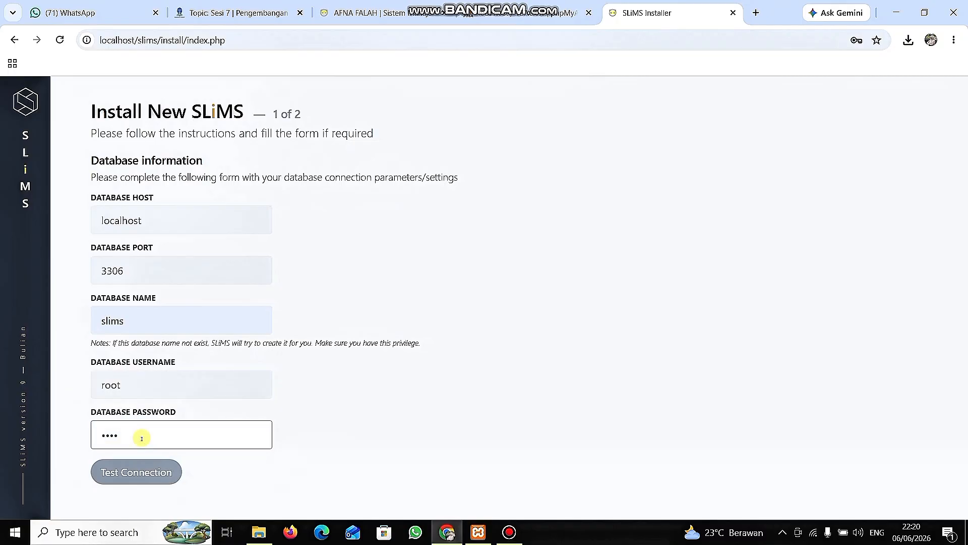
key("BackSpace")
key("BackSpace")
left_click(136, 472)
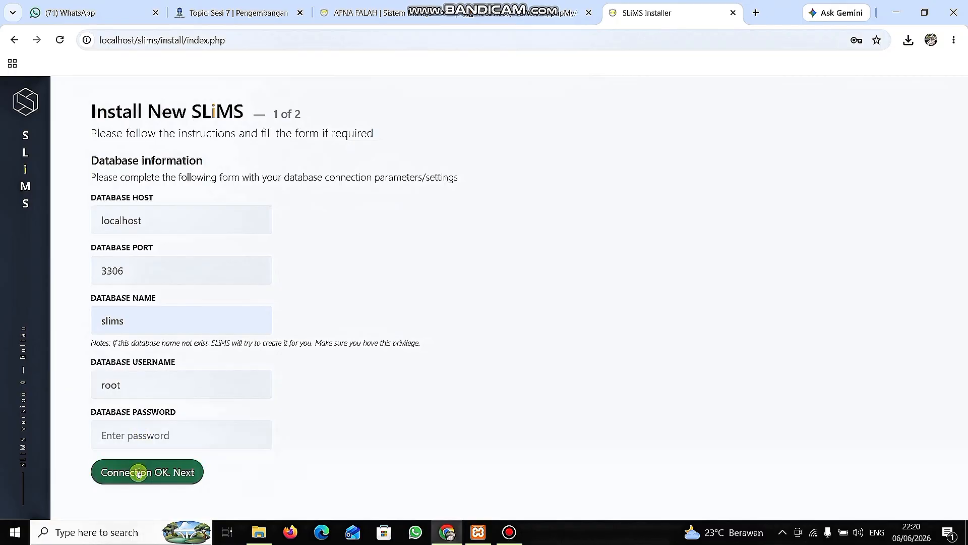
left_click(137, 472)
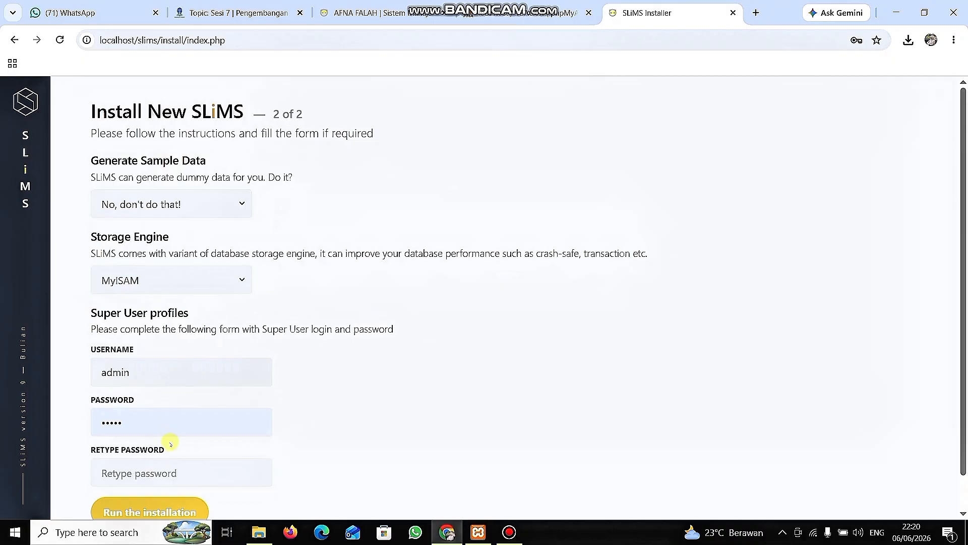
Retype the super user's password and try to run the installation without sample data on the MyISAM storage engine.
left_click(156, 479)
type("ad")
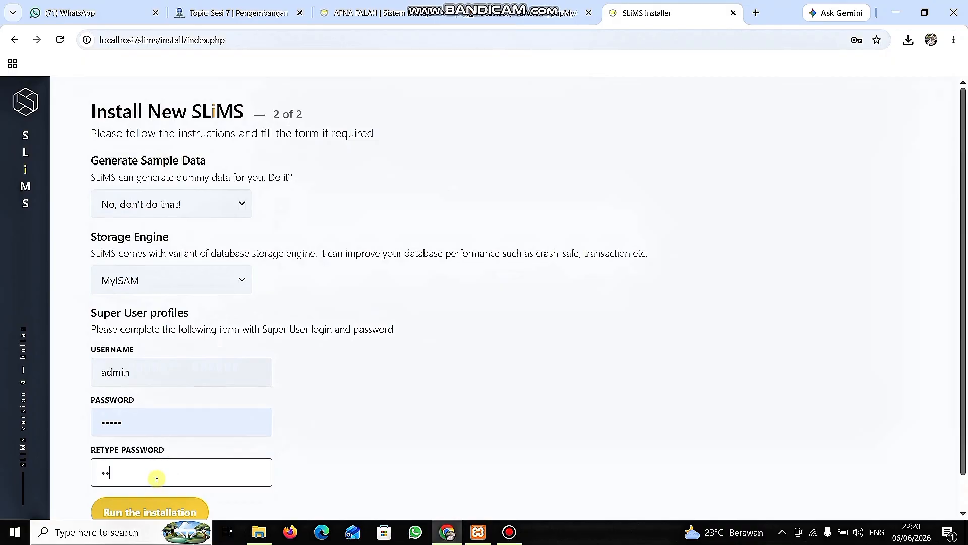
type("min")
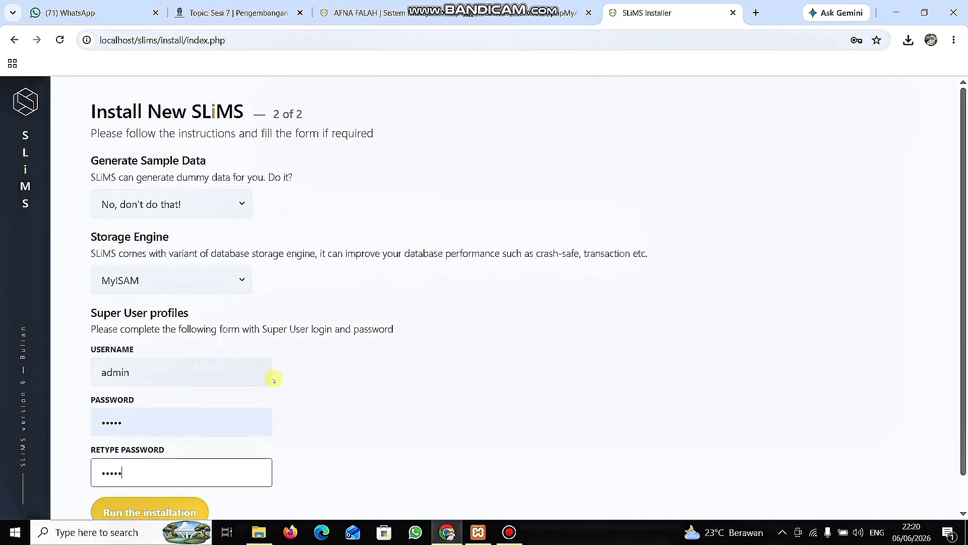
scroll(274, 374, "down", 1)
left_click(151, 476)
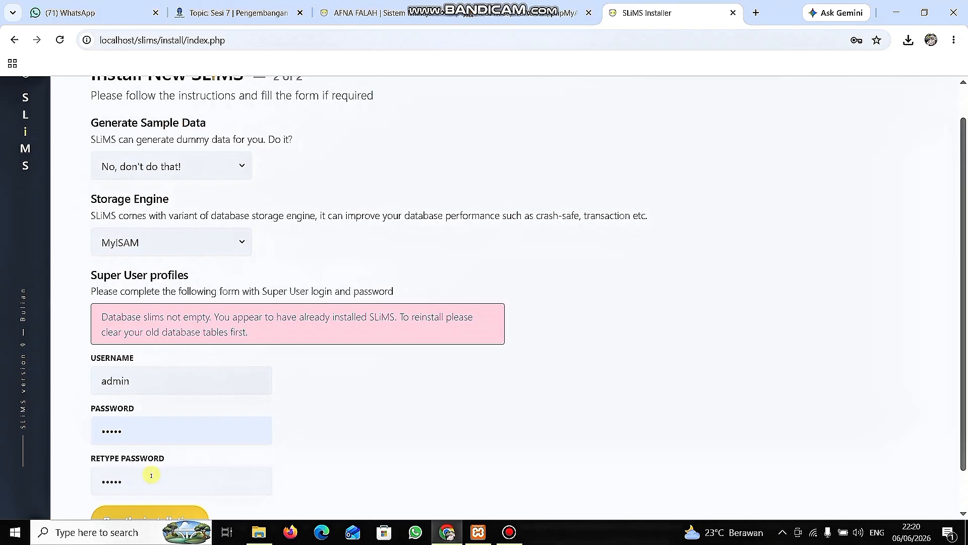
Switch to phpMyAdmin, refresh it and create a database named perpustakaan with the utf8mb4_general_ci collation.
left_click(373, 13)
left_click(59, 41)
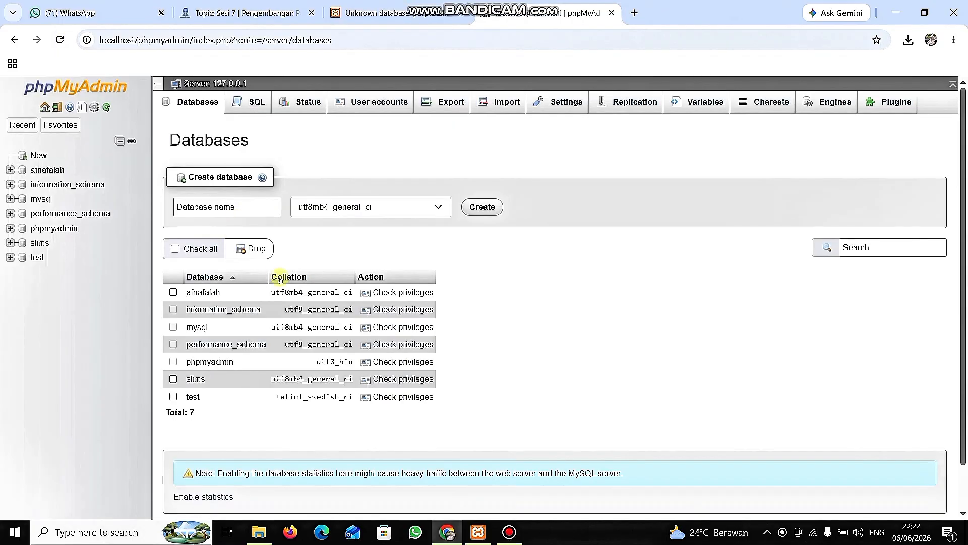
left_click(226, 207)
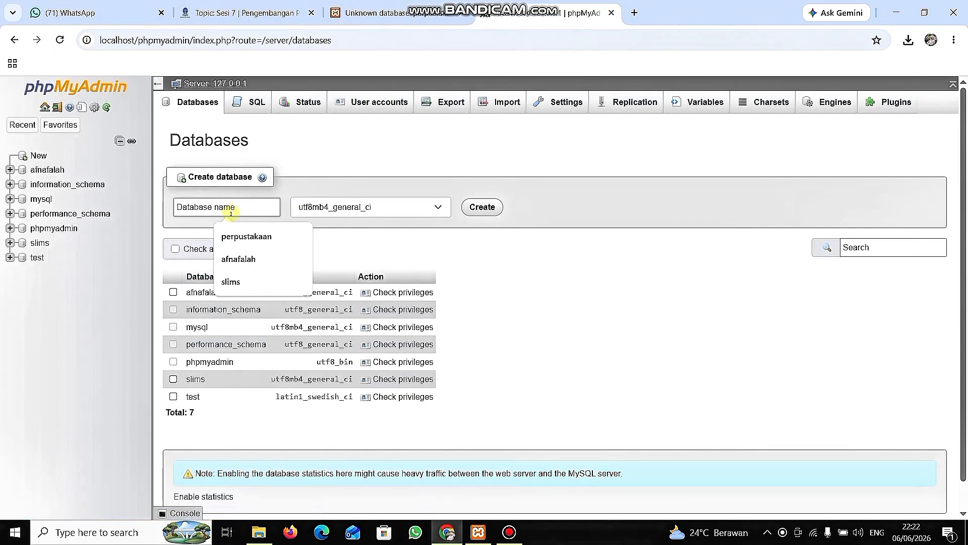
left_click(247, 233)
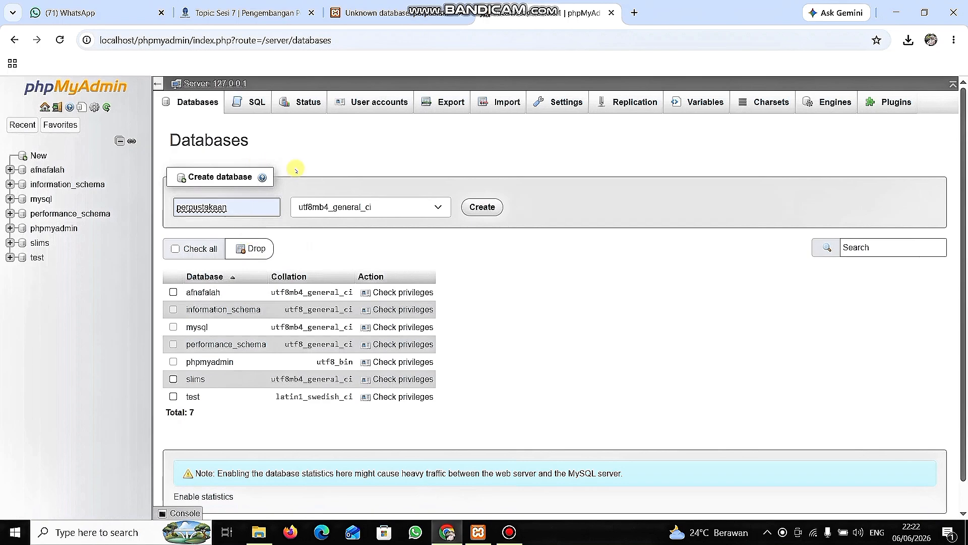
left_click(482, 207)
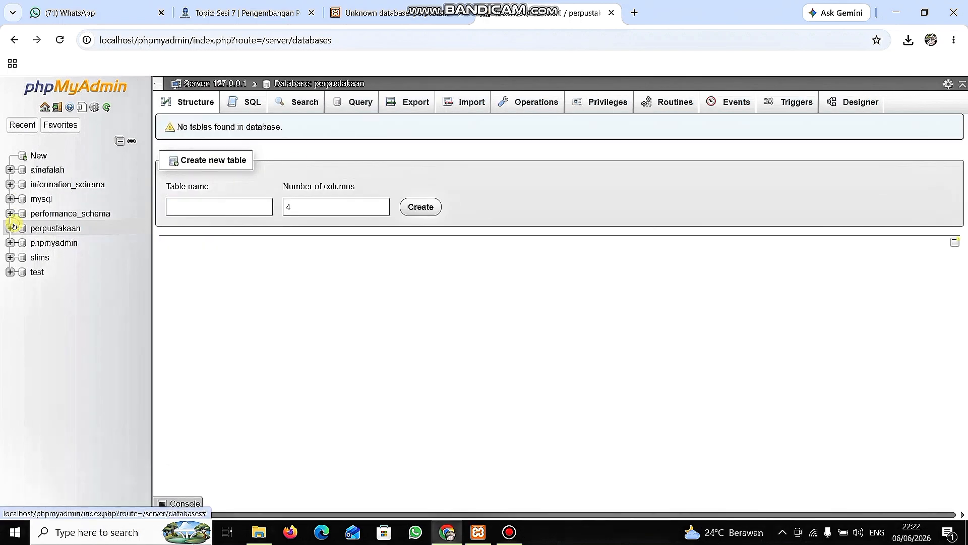
Import the perpustakaan SQL dump from the Downloads folder into the new perpustakaan database.
left_click(53, 229)
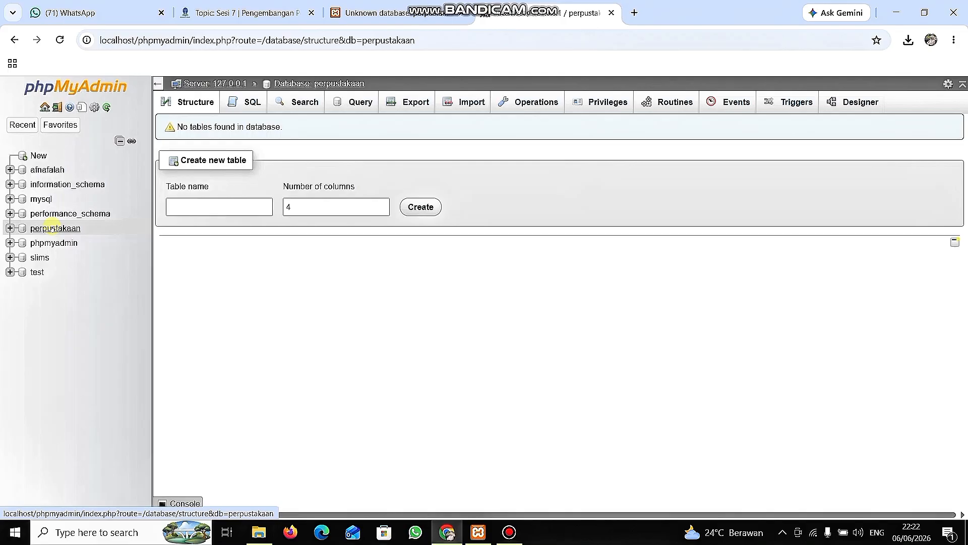
left_click(53, 229)
left_click(469, 98)
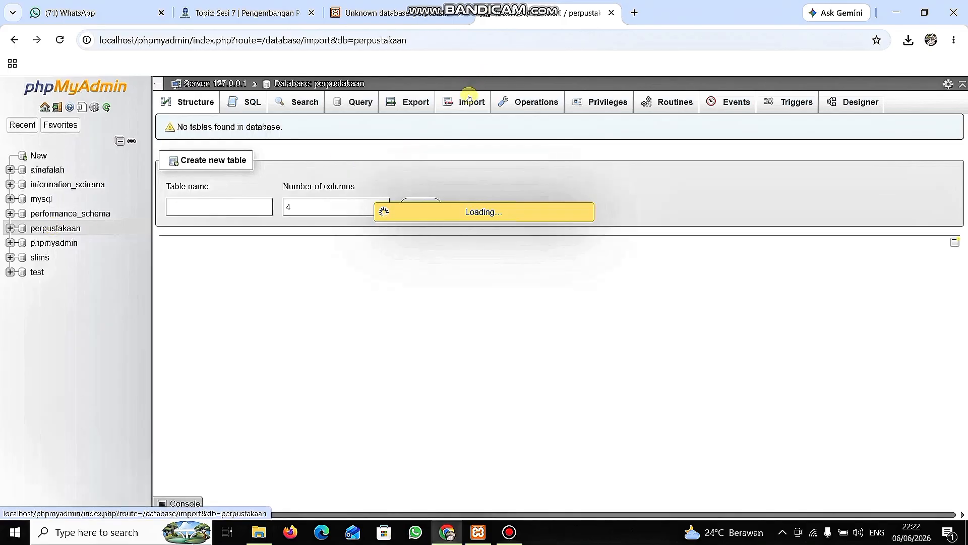
left_click(207, 256)
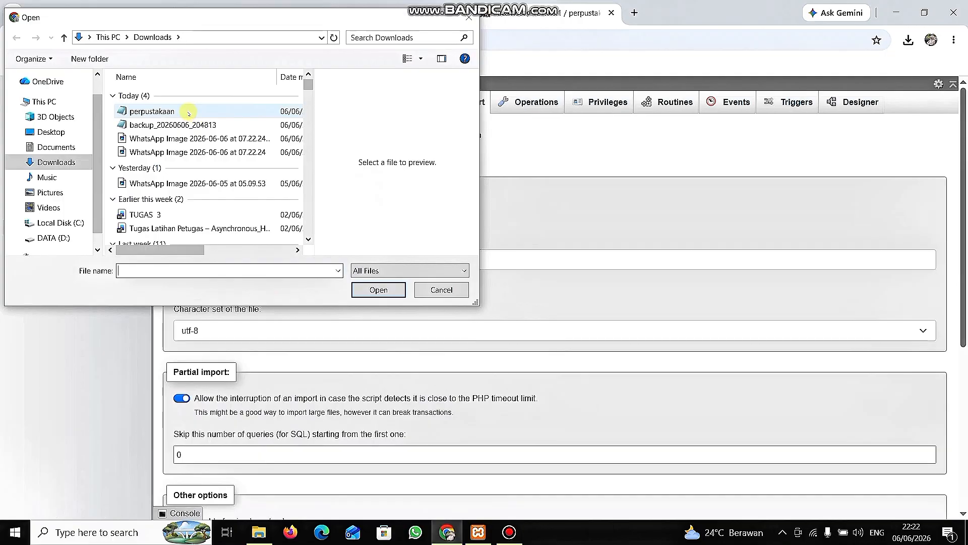
left_click(189, 112)
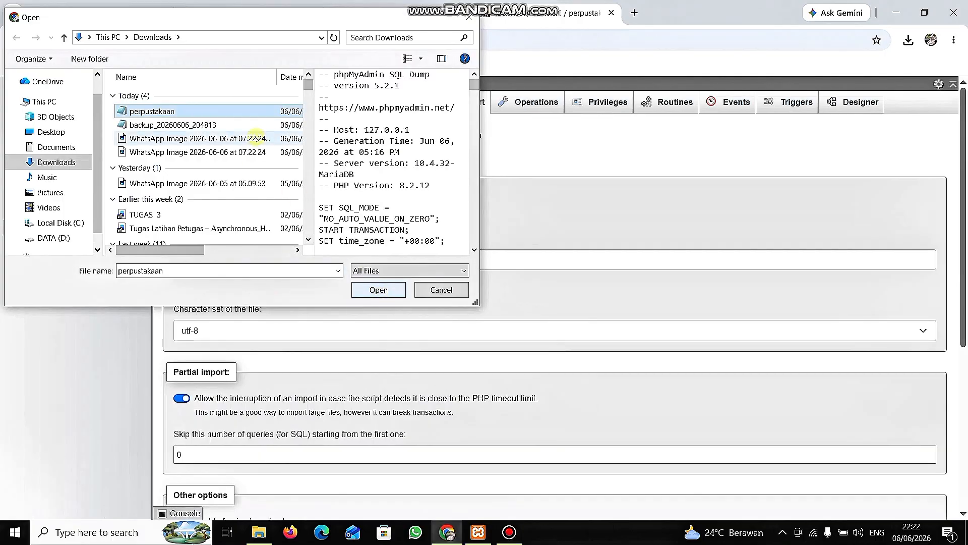
left_click(379, 289)
scroll(368, 358, "down", 5)
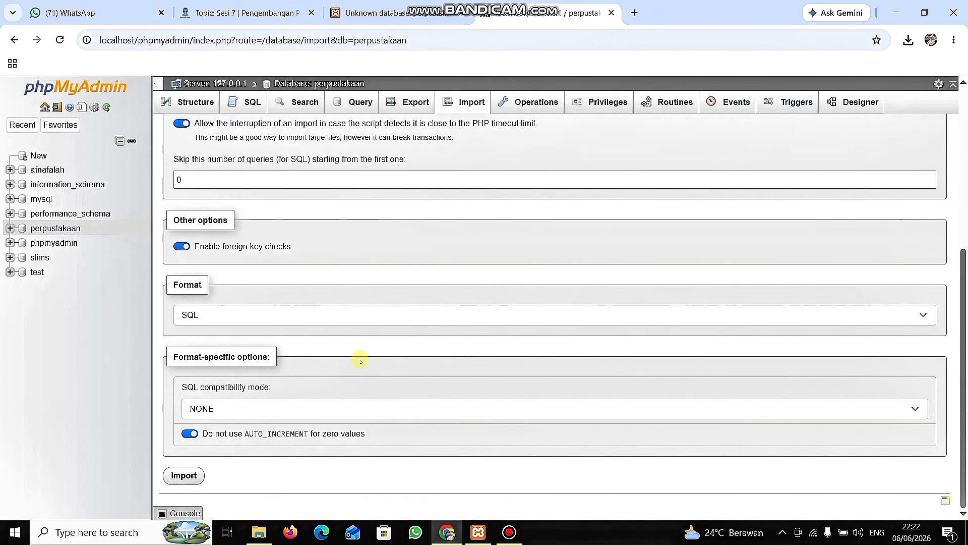
left_click(184, 476)
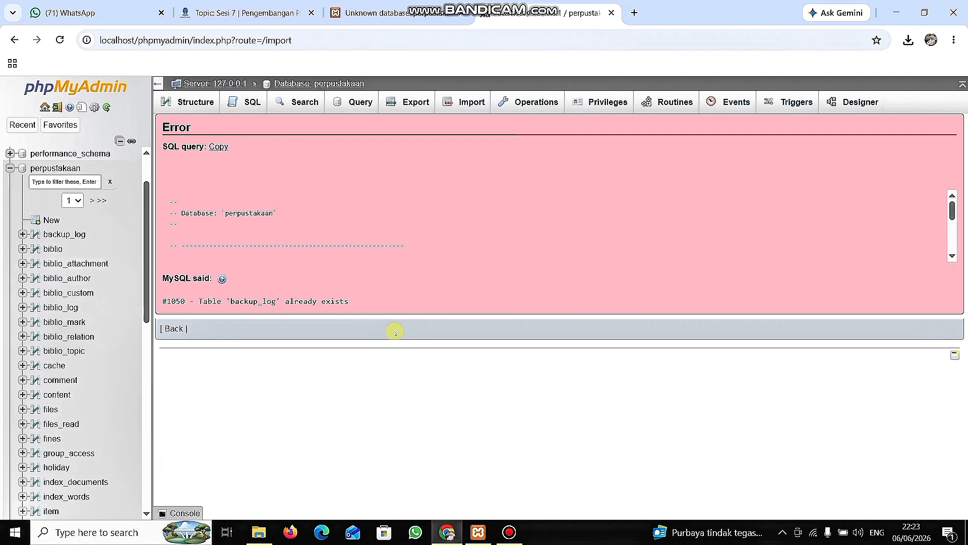
Check the table tree of the perpustakaan database, reload phpMyAdmin and view the server's database list and import page.
scroll(61, 310, "down", 8)
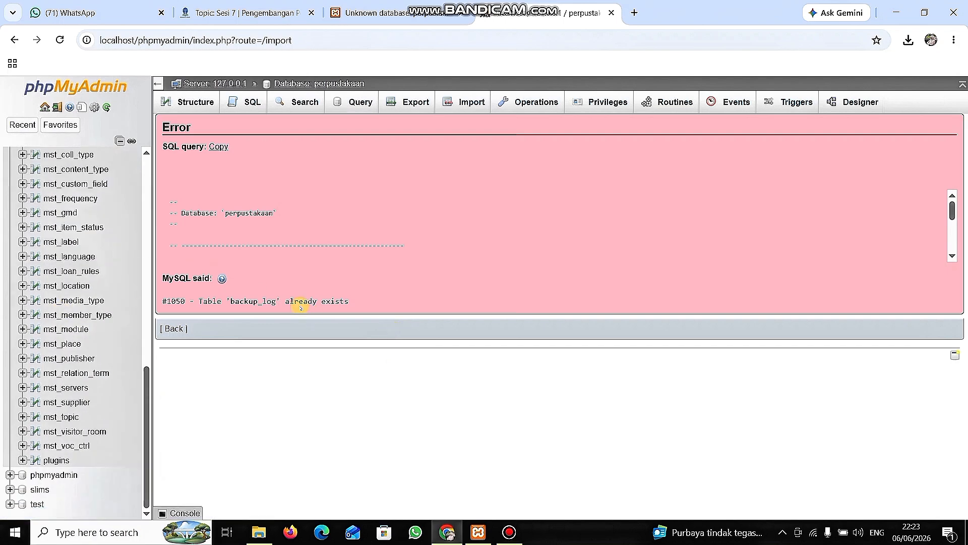
left_click(60, 40)
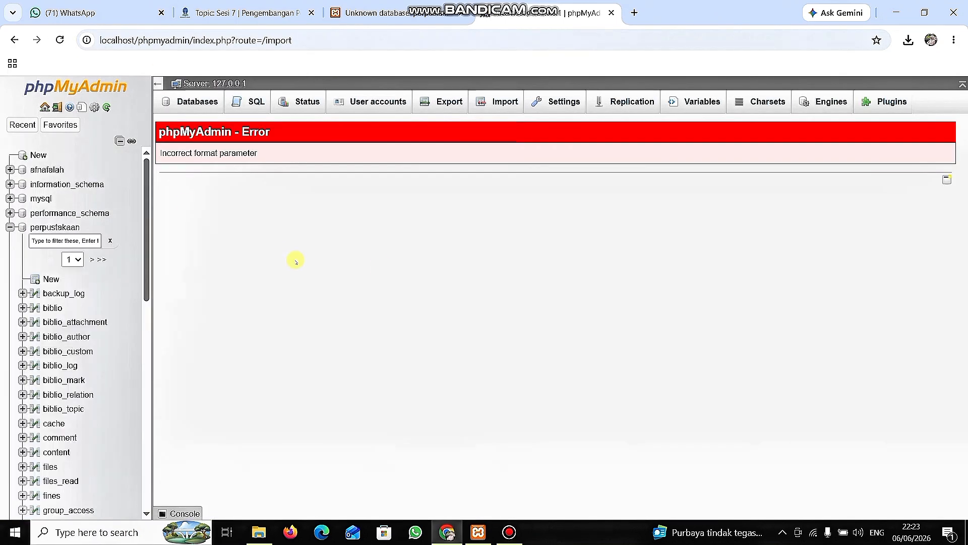
left_click(196, 101)
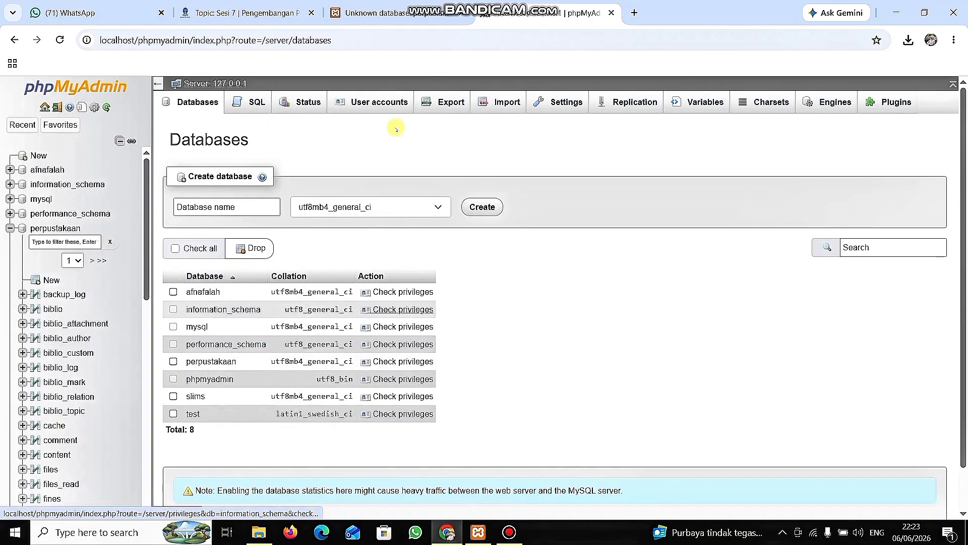
left_click(507, 98)
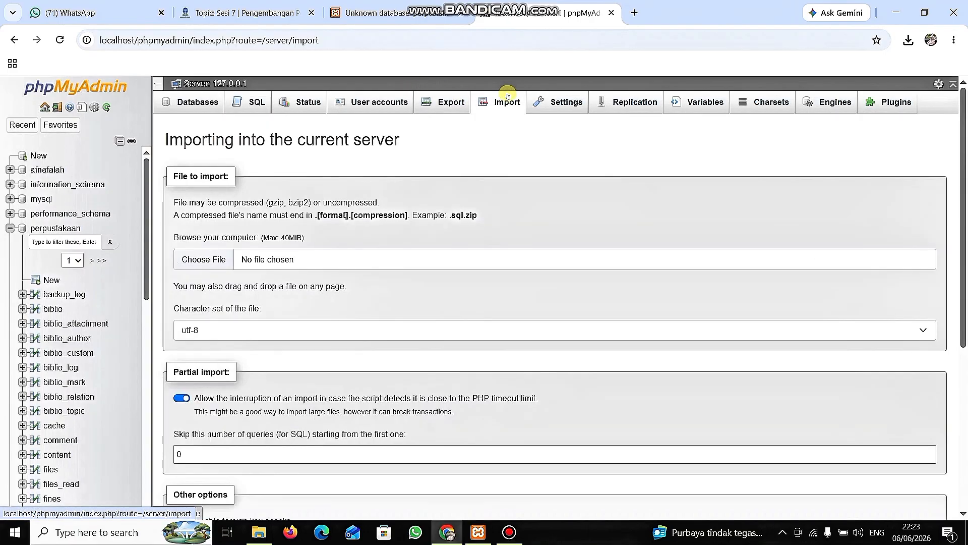
Open the localhost/perpustakaan login page in a new browser tab, log in with the prefilled admin account and dismiss the password warning.
key("ctrl+t")
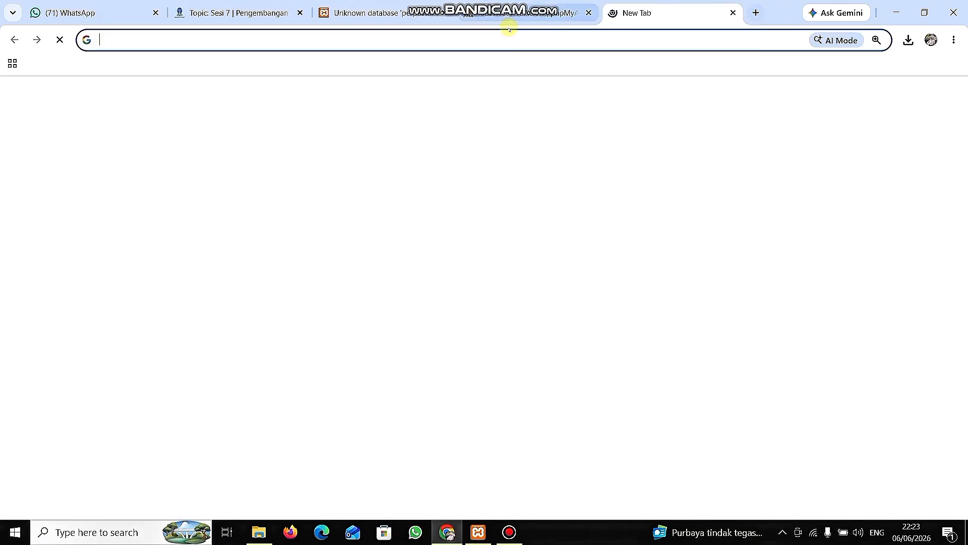
left_click(508, 35)
type("loc")
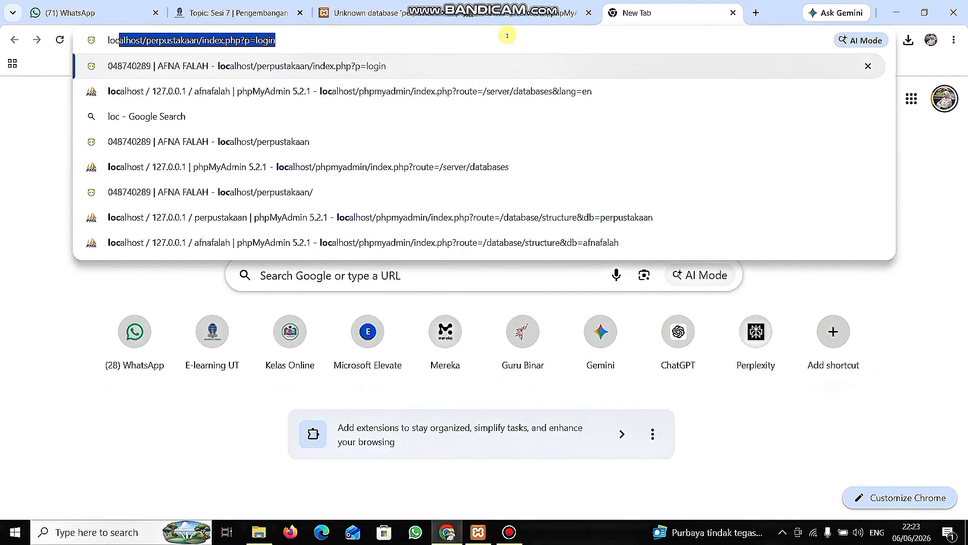
type("alhost")
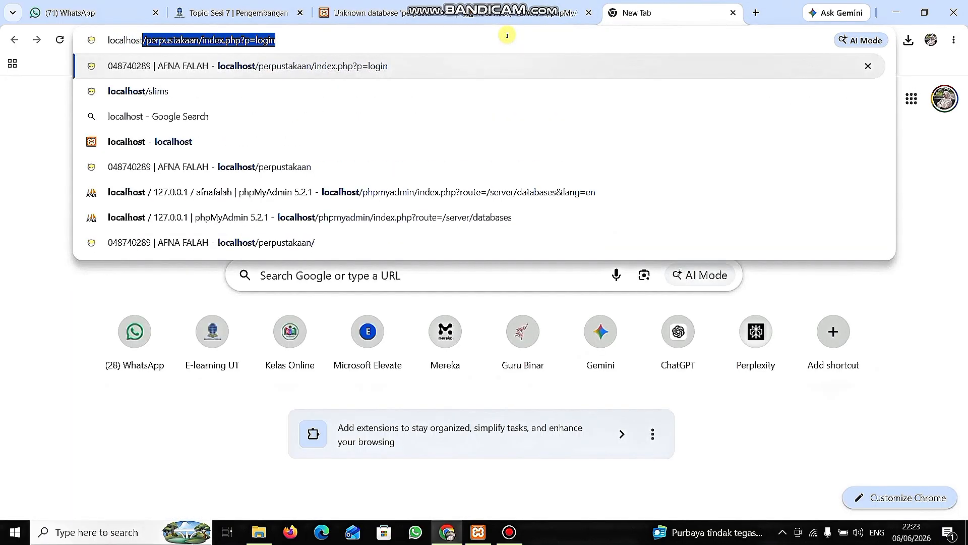
type("/perpu")
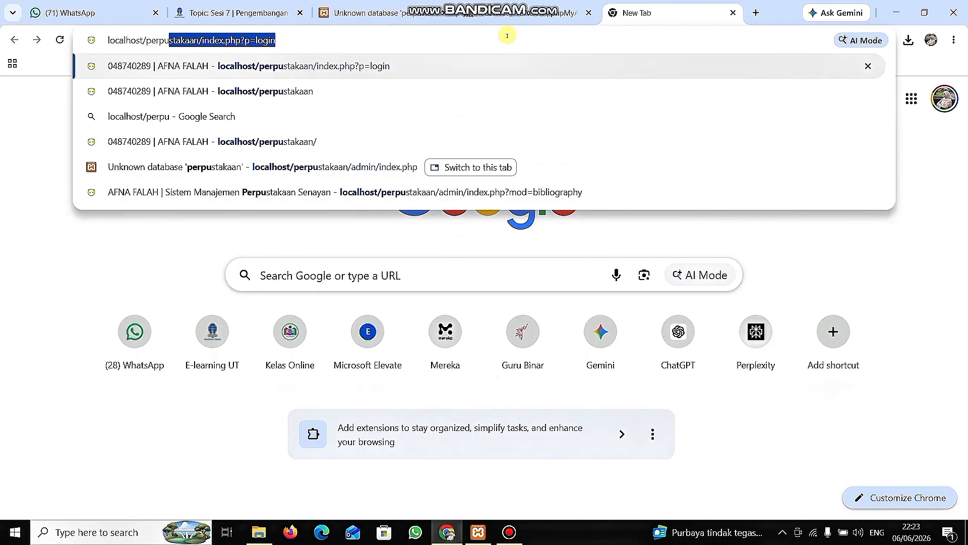
type("stakaan")
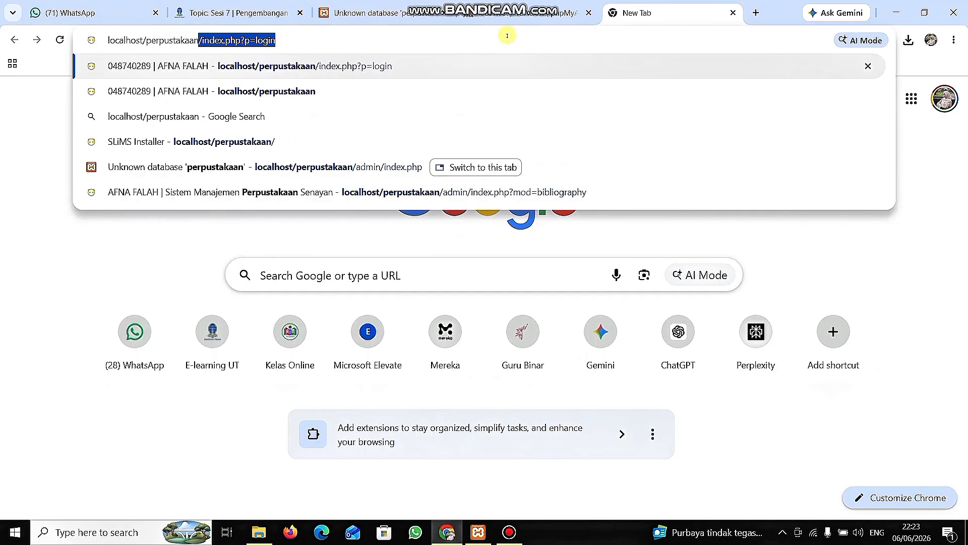
key("Return")
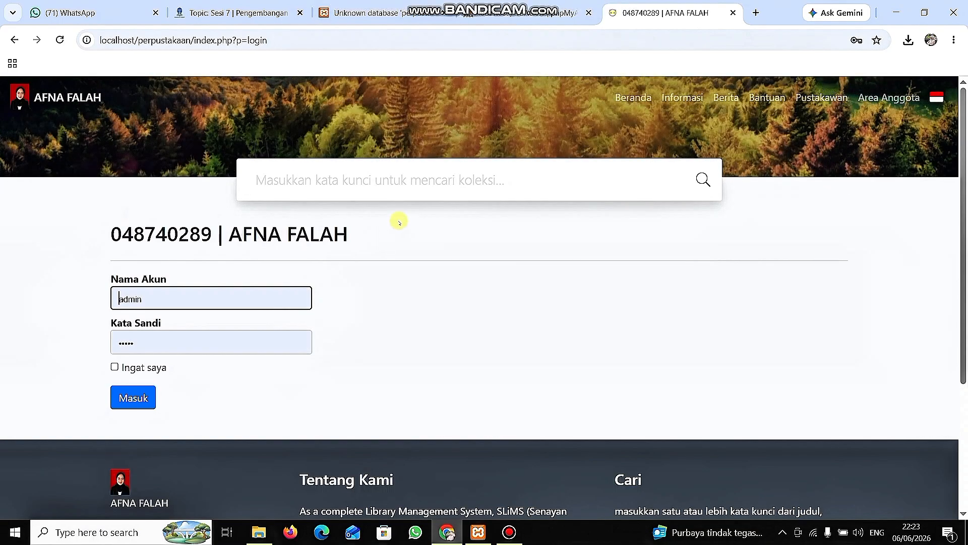
left_click(144, 396)
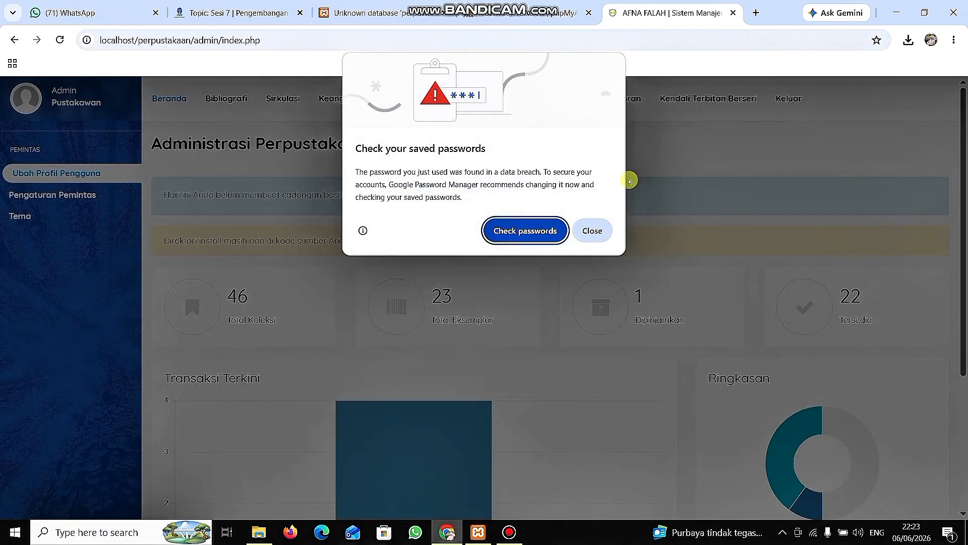
left_click(591, 230)
Examine the library administration dashboard's collection and item totals, recent transactions chart and summary.
scroll(339, 331, "down", 4)
scroll(338, 333, "up", 4)
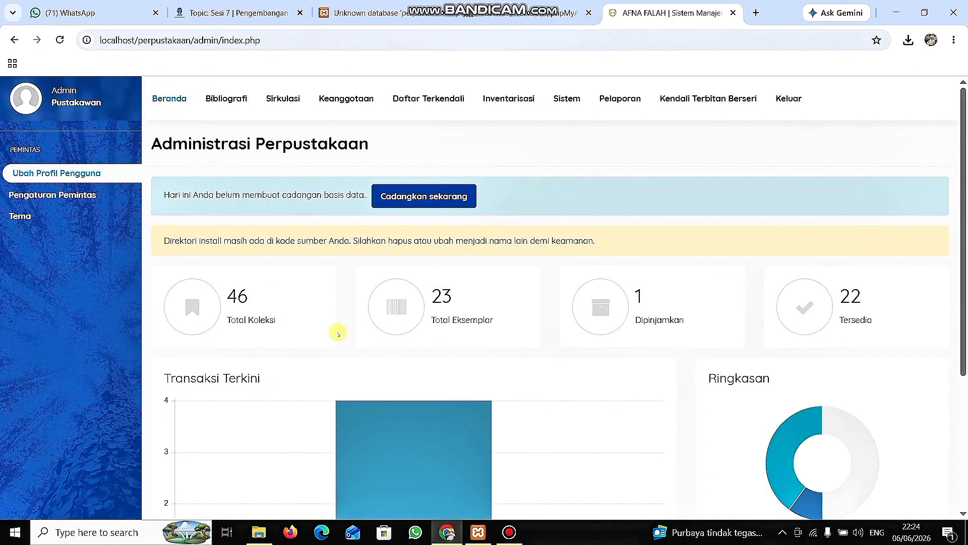
scroll(338, 332, "down", 4)
scroll(338, 332, "up", 4)
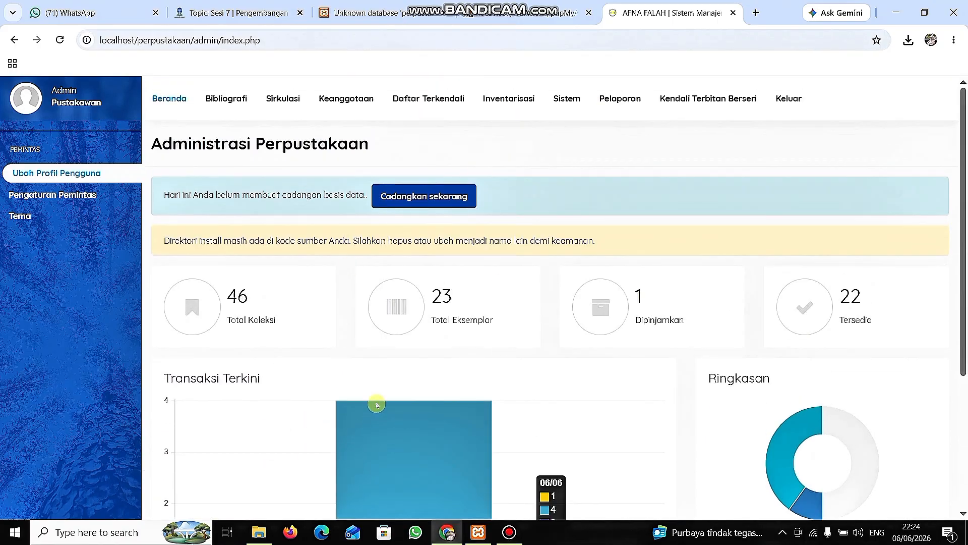
left_click(538, 16)
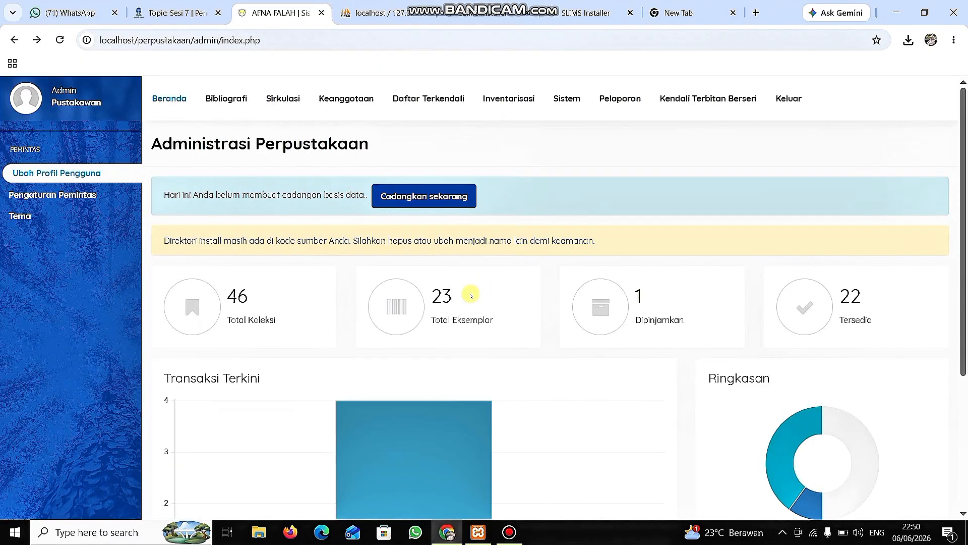
scroll(454, 405, "down", 1)
scroll(454, 406, "up", 1)
scroll(391, 378, "down", 4)
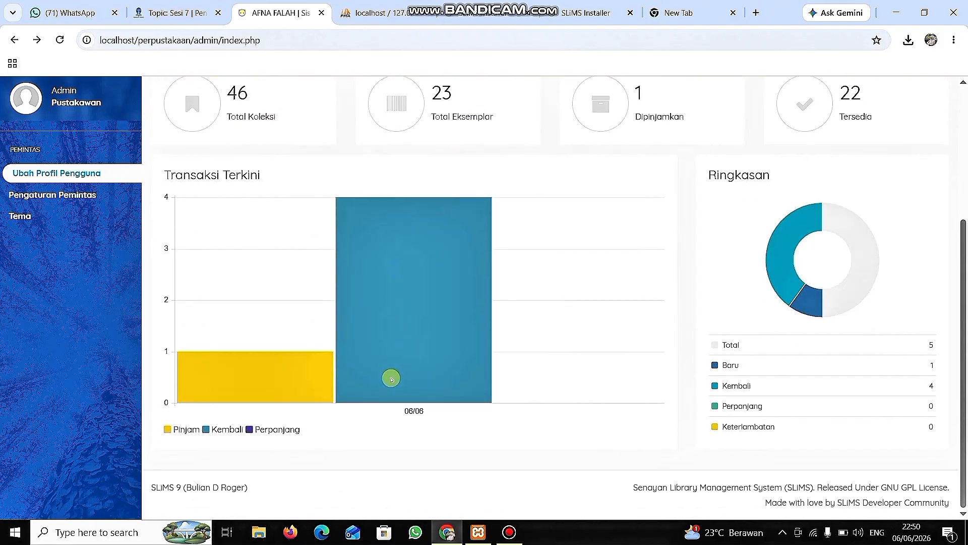
scroll(391, 379, "up", 4)
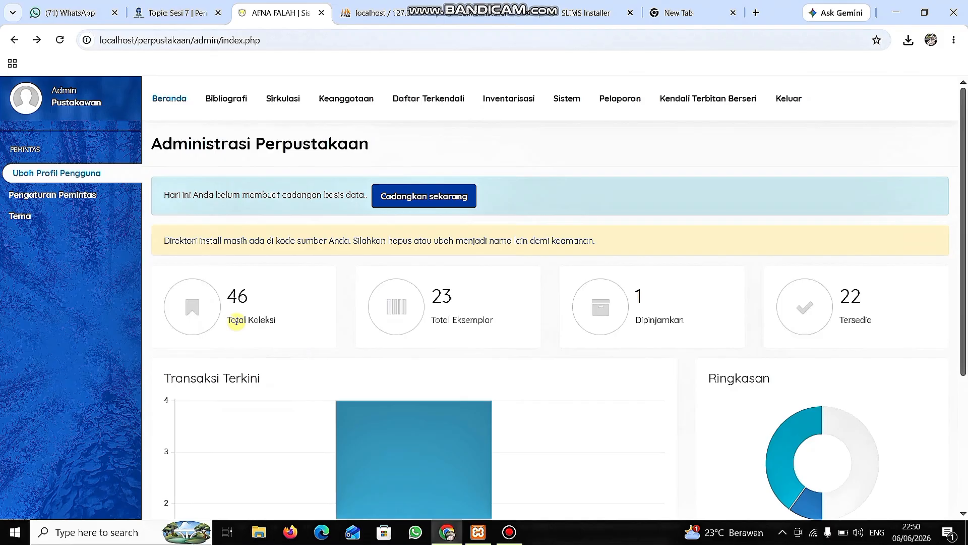
scroll(267, 202, "down", 4)
scroll(266, 202, "up", 4)
Open the Bibliografi module, return to the Beranda dashboard and review its statistics and transaction charts again.
left_click(215, 100)
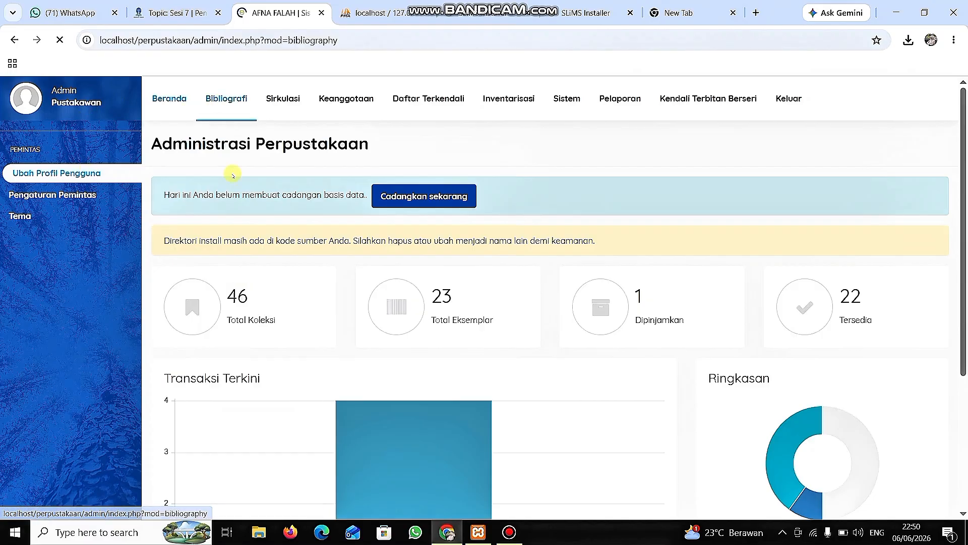
left_click(171, 103)
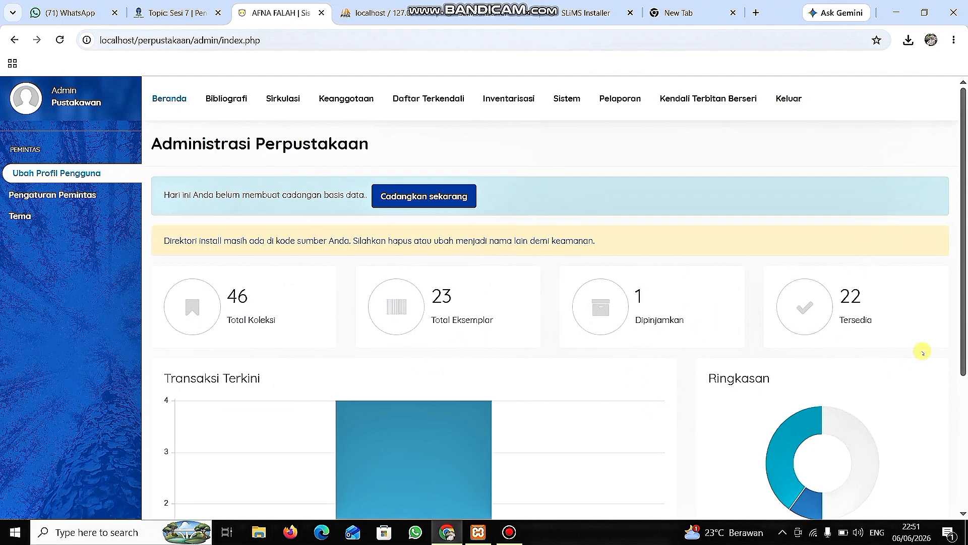
scroll(825, 336, "down", 4)
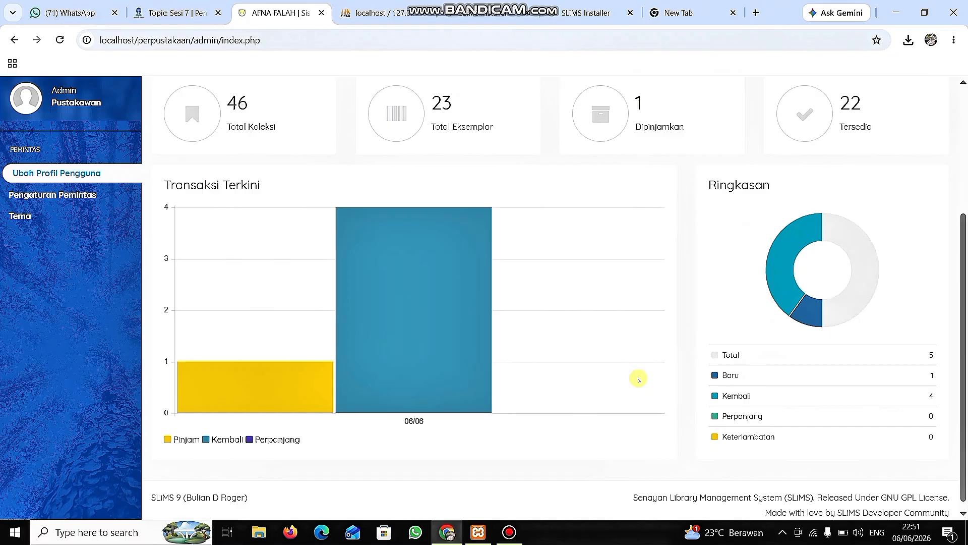
scroll(639, 380, "up", 4)
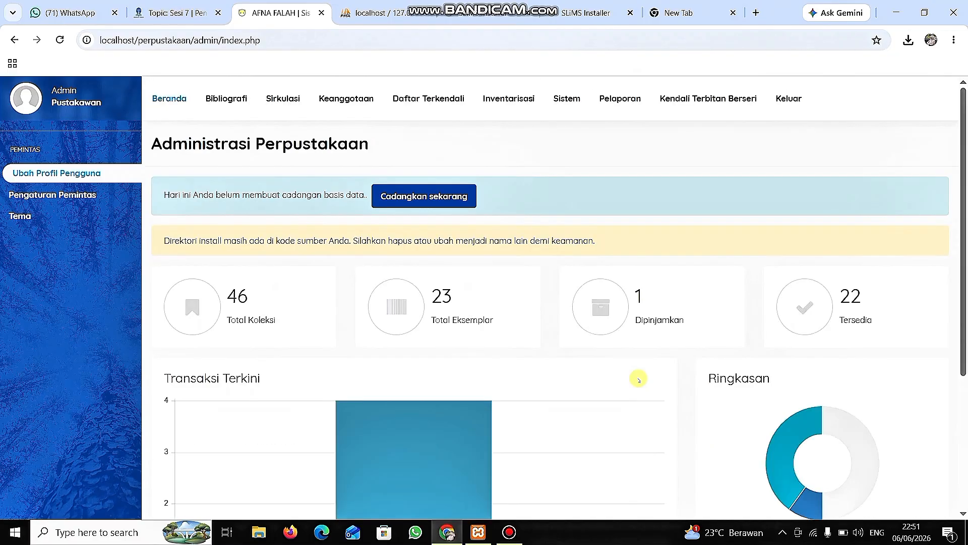